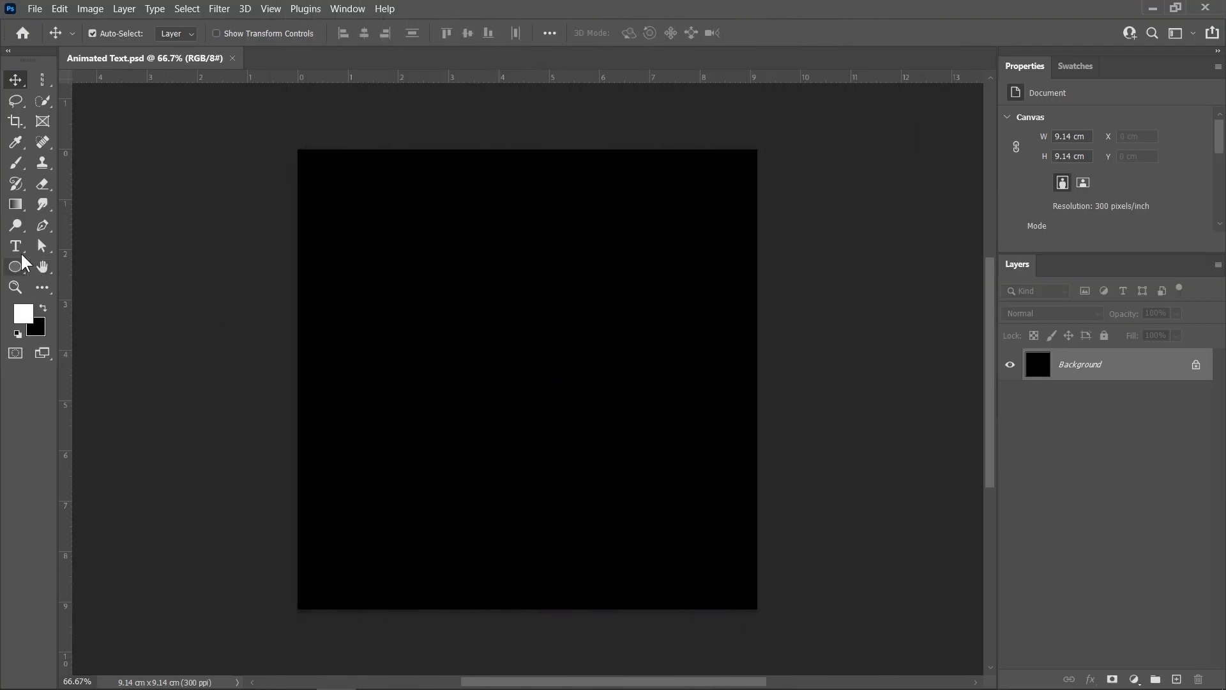
Type 'GOOD' and 'LUCK' on two lines in white Impact 85 pt.
{"action": "left_click", "coordinate": [21, 253]}
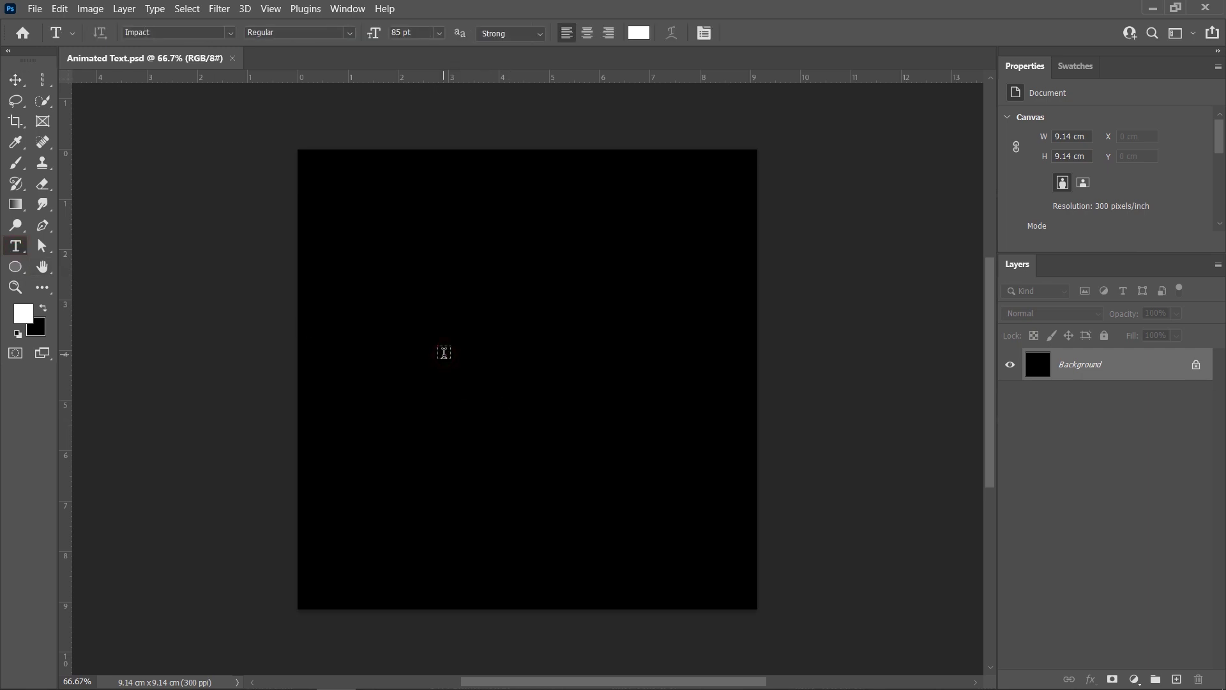
{"action": "left_click", "coordinate": [444, 353]}
{"action": "key", "text": "BackSpace"}
{"action": "type", "text": "GOO"}
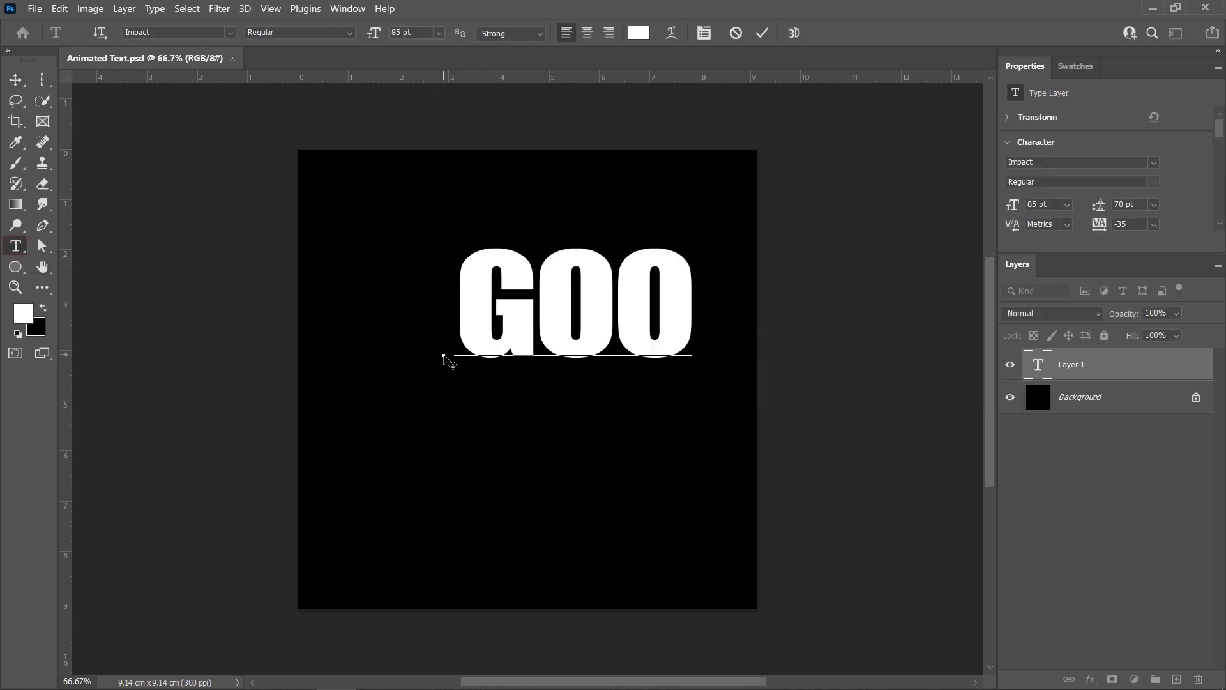
{"action": "type", "text": "D"}
{"action": "key", "text": "Return"}
{"action": "type", "text": "LU"}
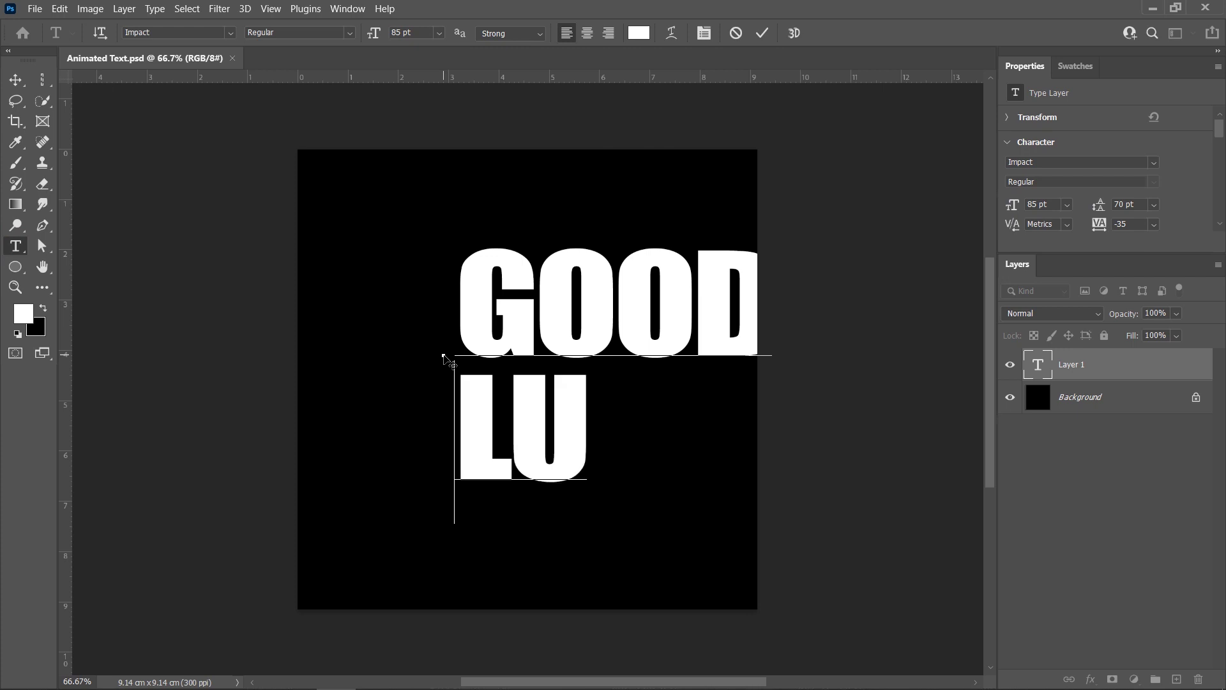
{"action": "type", "text": "CK"}
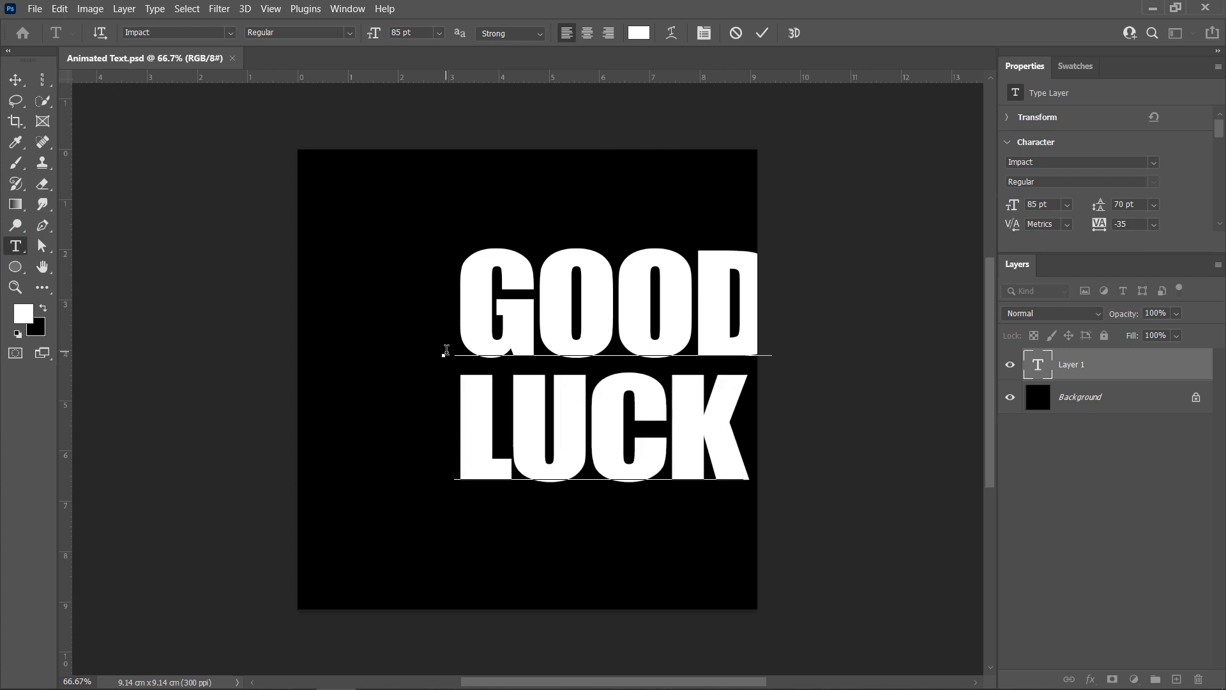
{"action": "left_click", "coordinate": [760, 34]}
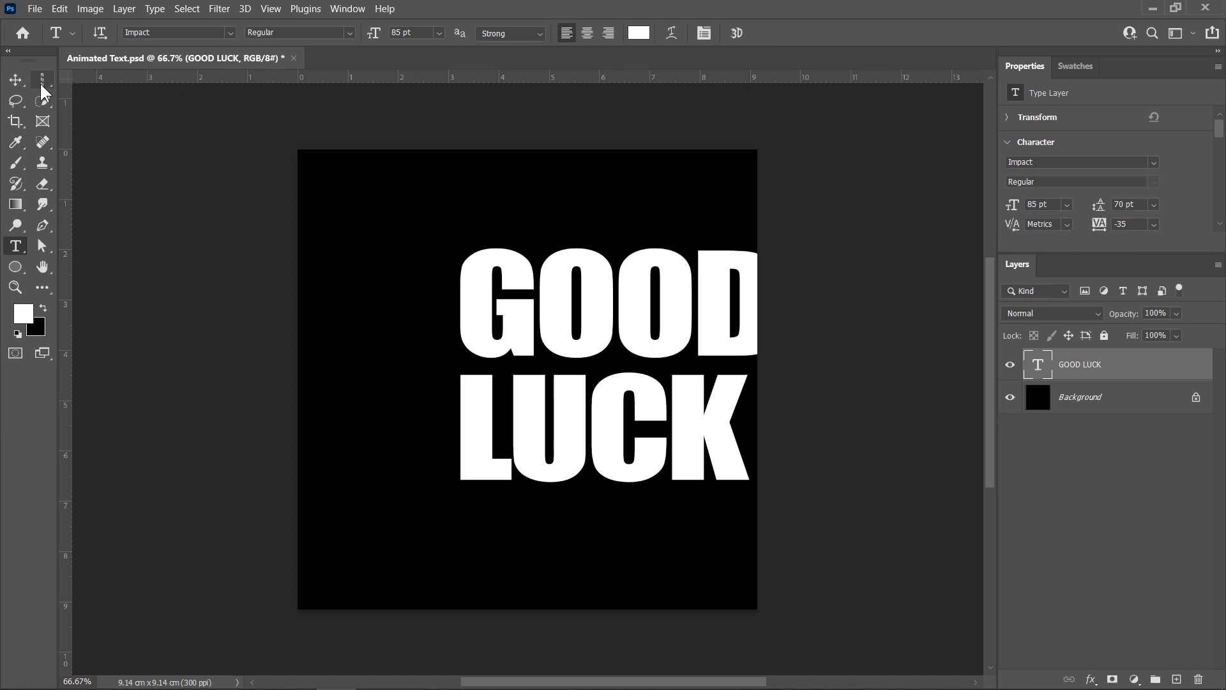
Centre the GOOD LUCK text horizontally and vertically on the canvas.
{"action": "left_click", "coordinate": [15, 79]}
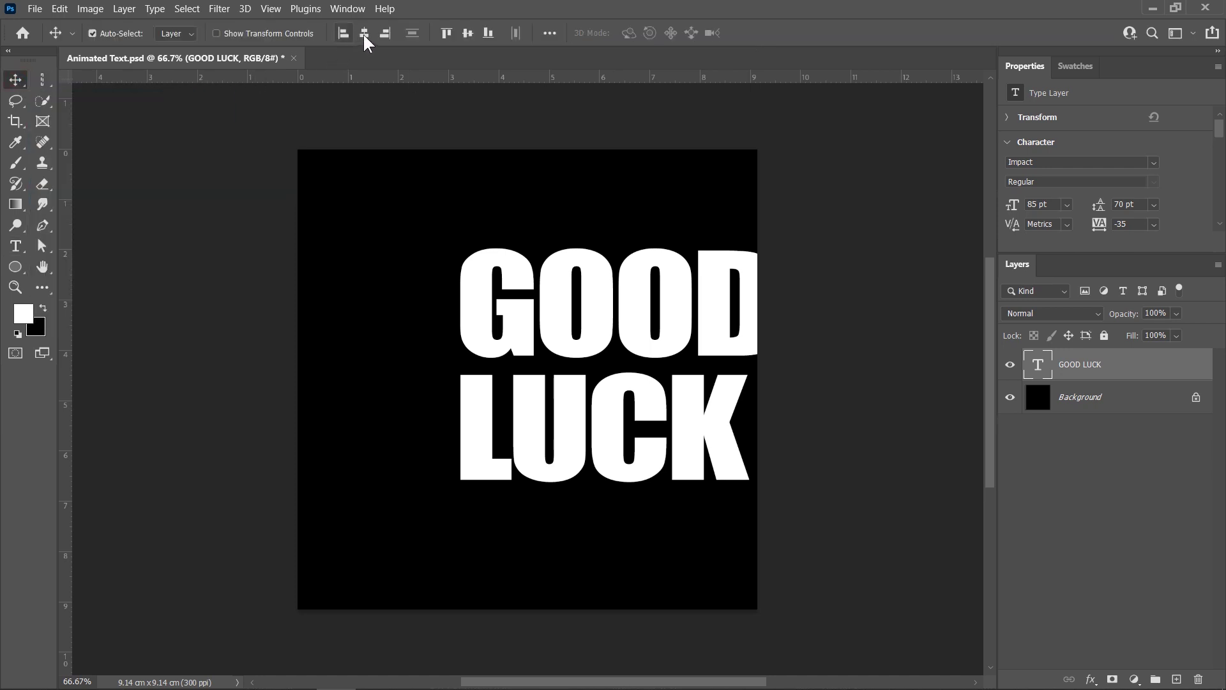
{"action": "left_click", "coordinate": [467, 33]}
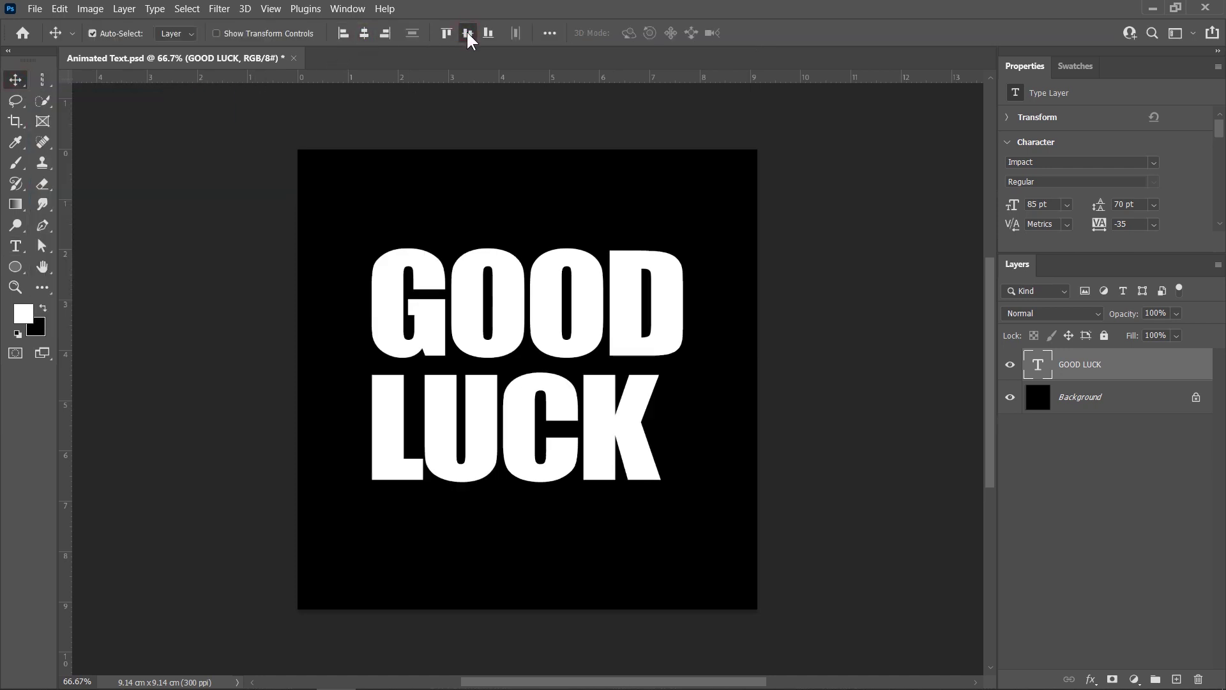
{"action": "left_click", "coordinate": [468, 33]}
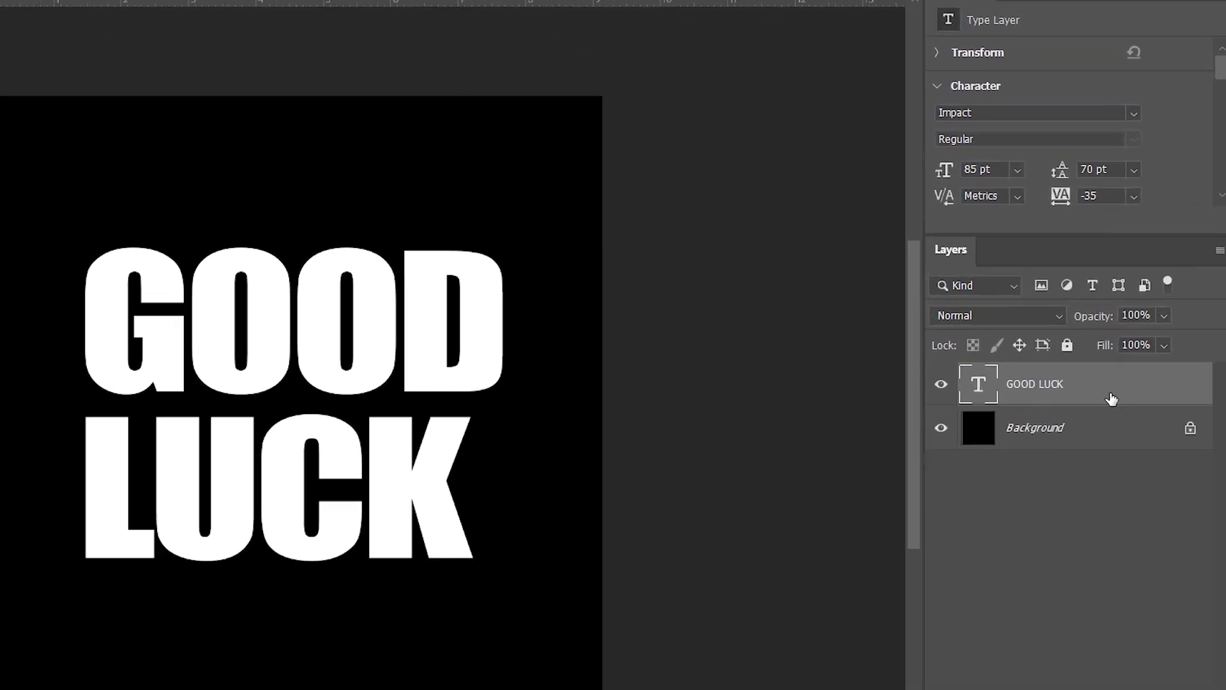
{"action": "right_click", "coordinate": [1099, 366]}
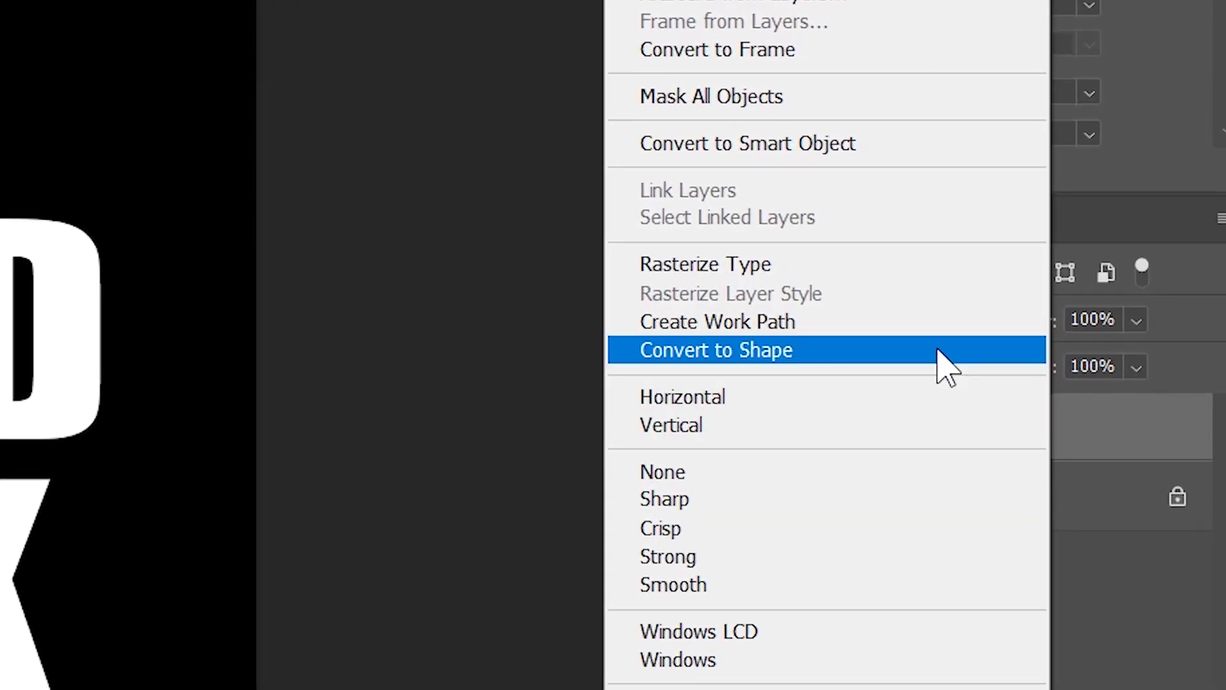
Convert the text to a shape and cut the G onto its own shape layer.
{"action": "left_click", "coordinate": [938, 351]}
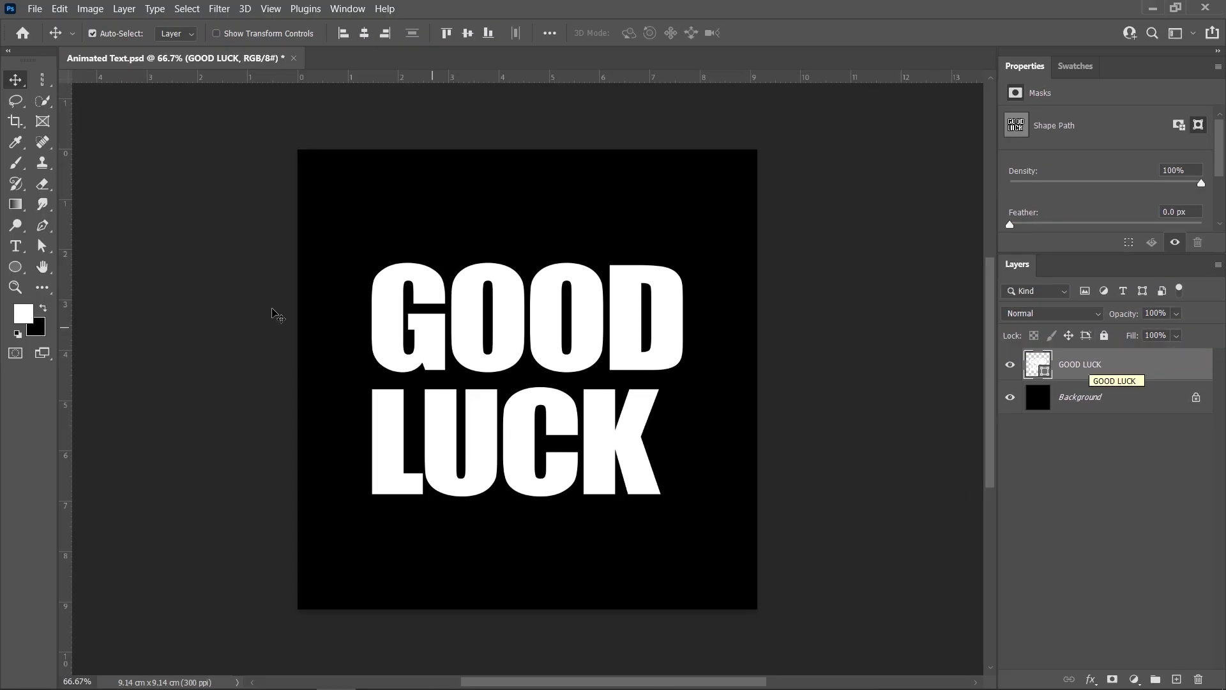
{"action": "left_click", "coordinate": [43, 244]}
{"action": "left_click_drag", "start_coordinate": [45, 249], "coordinate": [176, 256]}
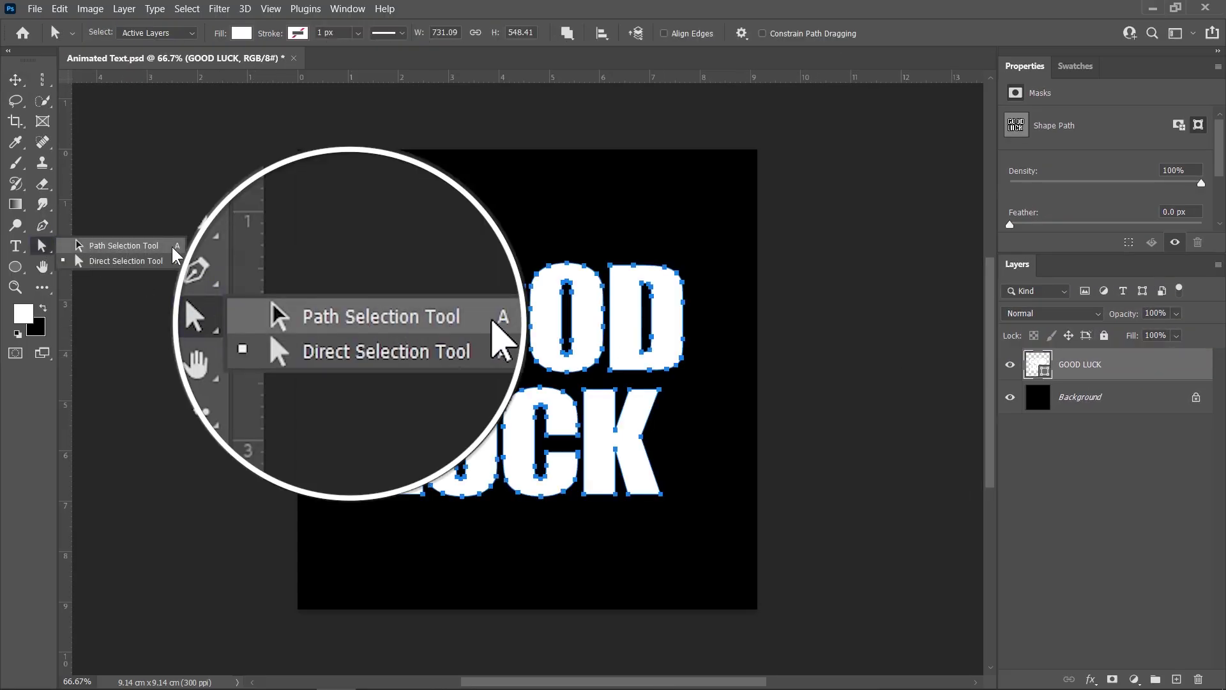
{"action": "left_click", "coordinate": [172, 247]}
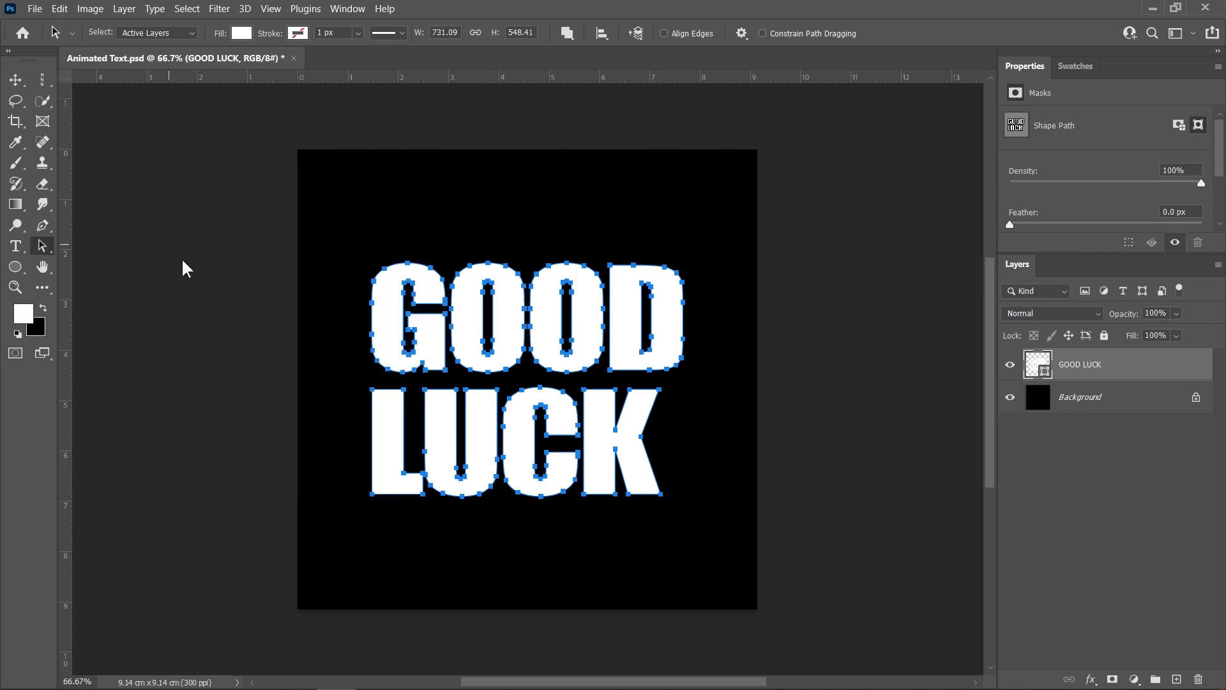
{"action": "left_click", "coordinate": [345, 371]}
{"action": "left_click", "coordinate": [387, 349]}
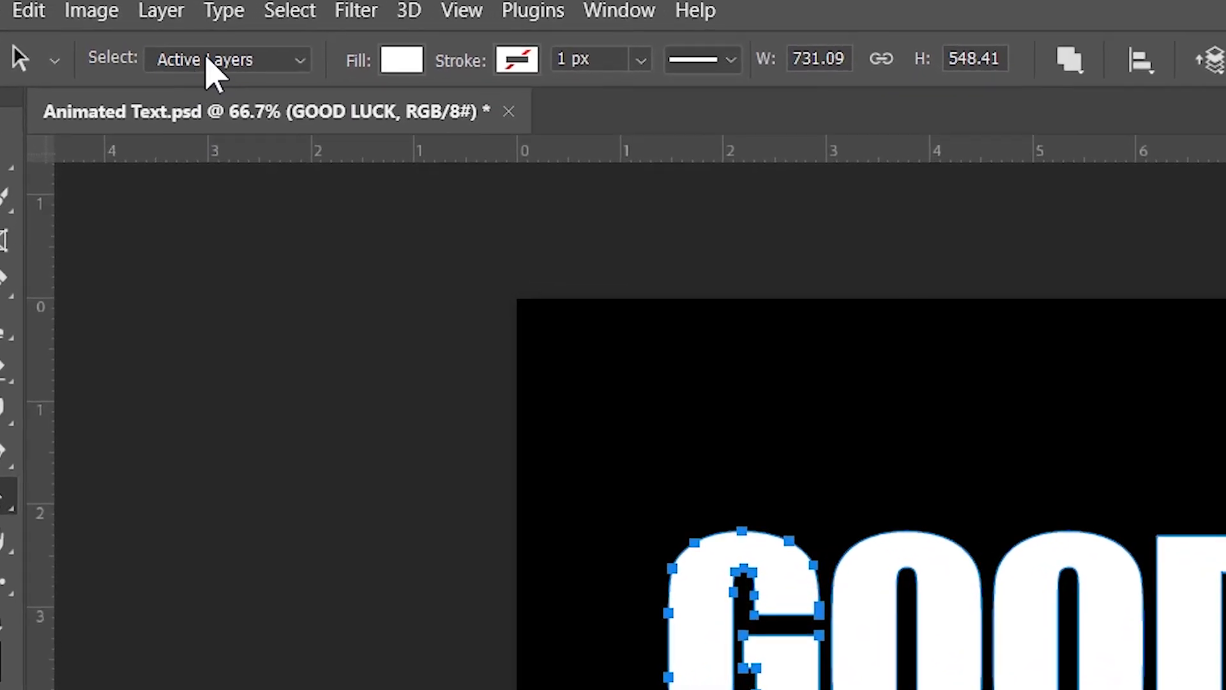
{"action": "left_click", "coordinate": [208, 60]}
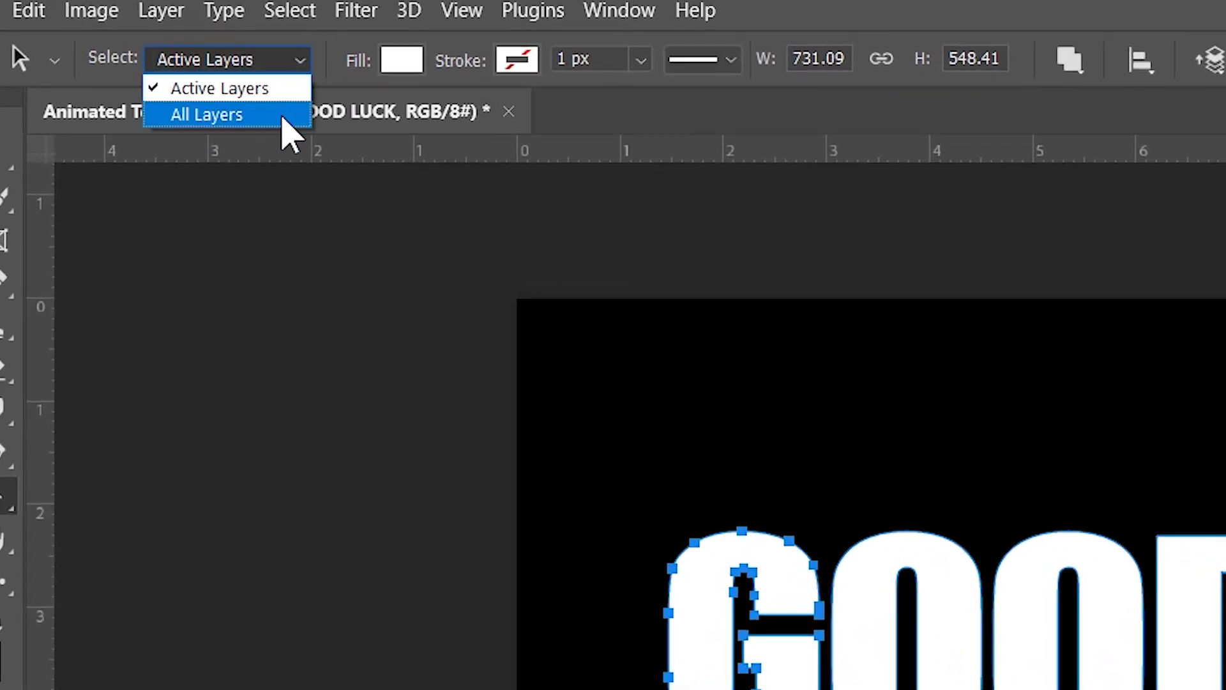
{"action": "left_click", "coordinate": [280, 117]}
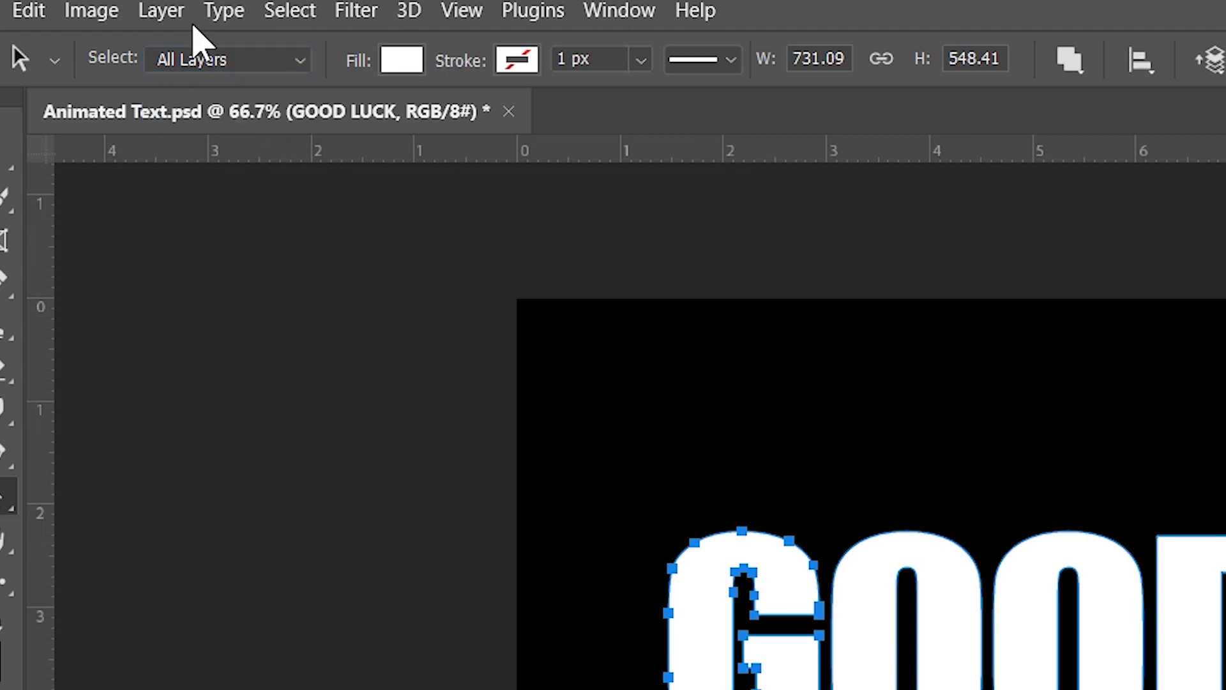
{"action": "left_click", "coordinate": [162, 12]}
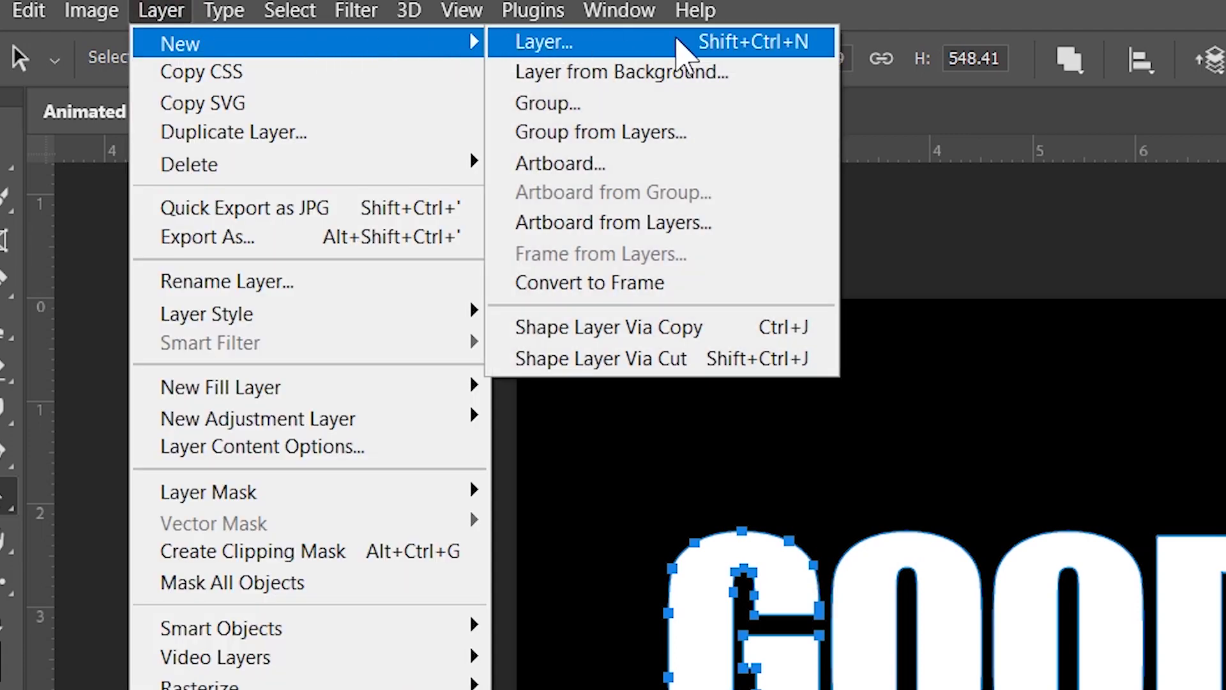
{"action": "mouse_move", "coordinate": [180, 44]}
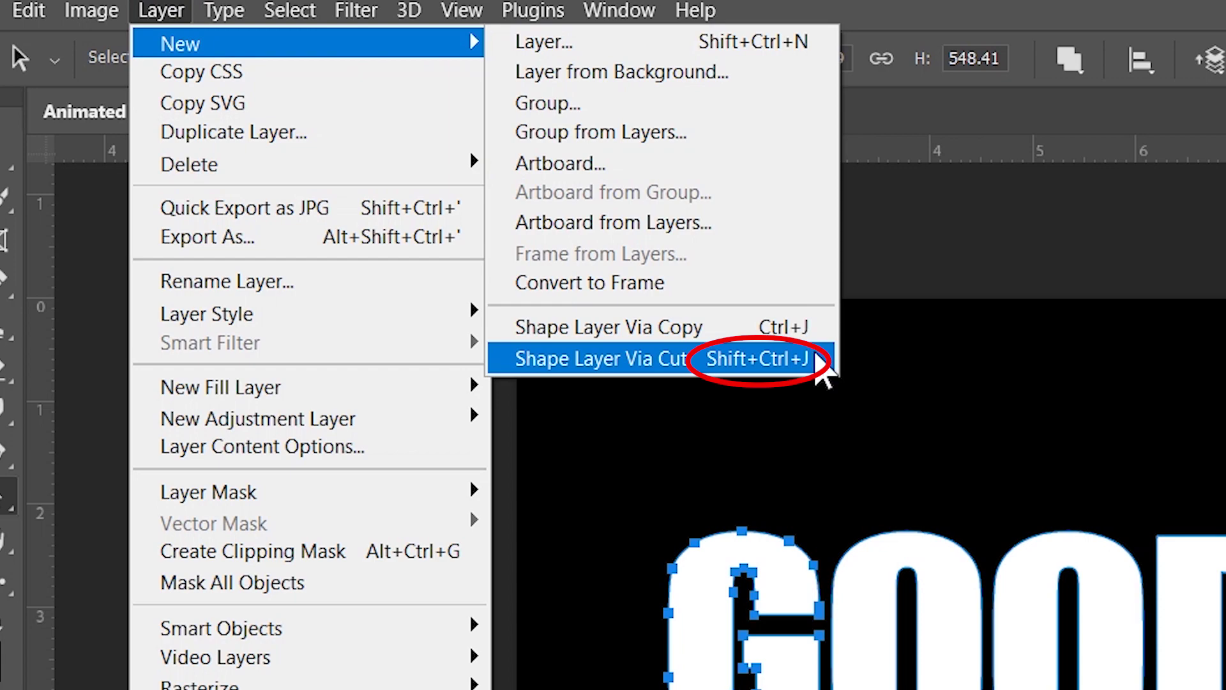
{"action": "left_click", "coordinate": [817, 359]}
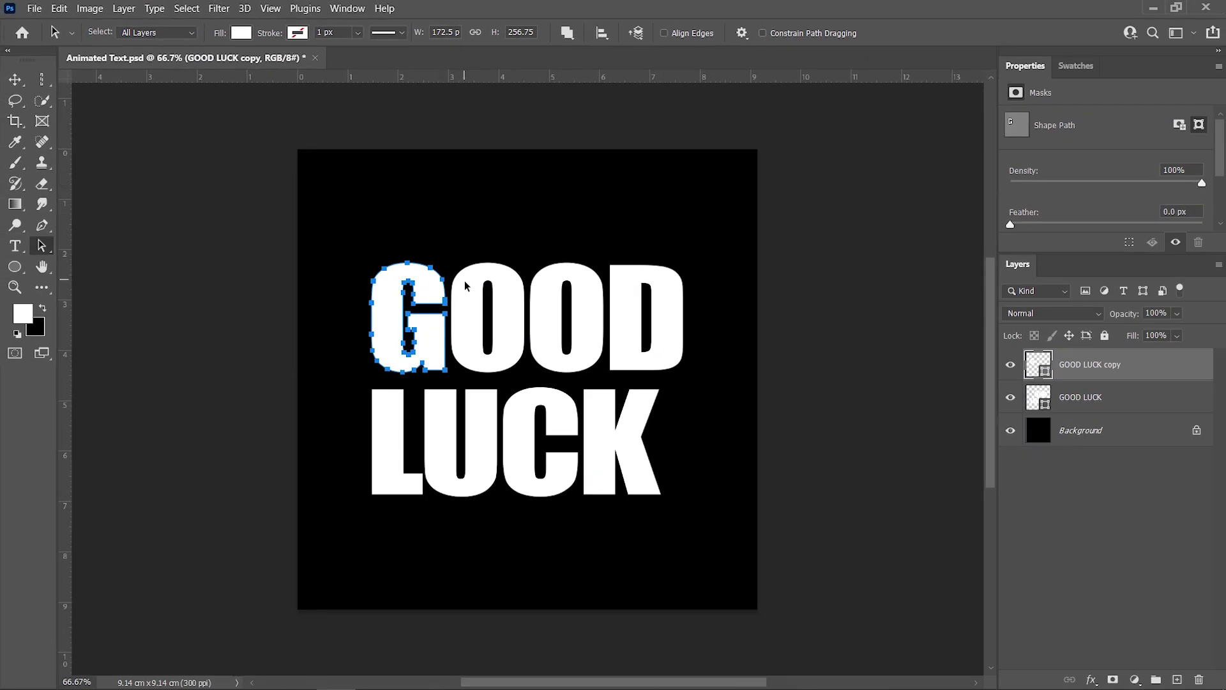
Cut the two O's and the D onto their own shape layers.
{"action": "left_click", "coordinate": [465, 285]}
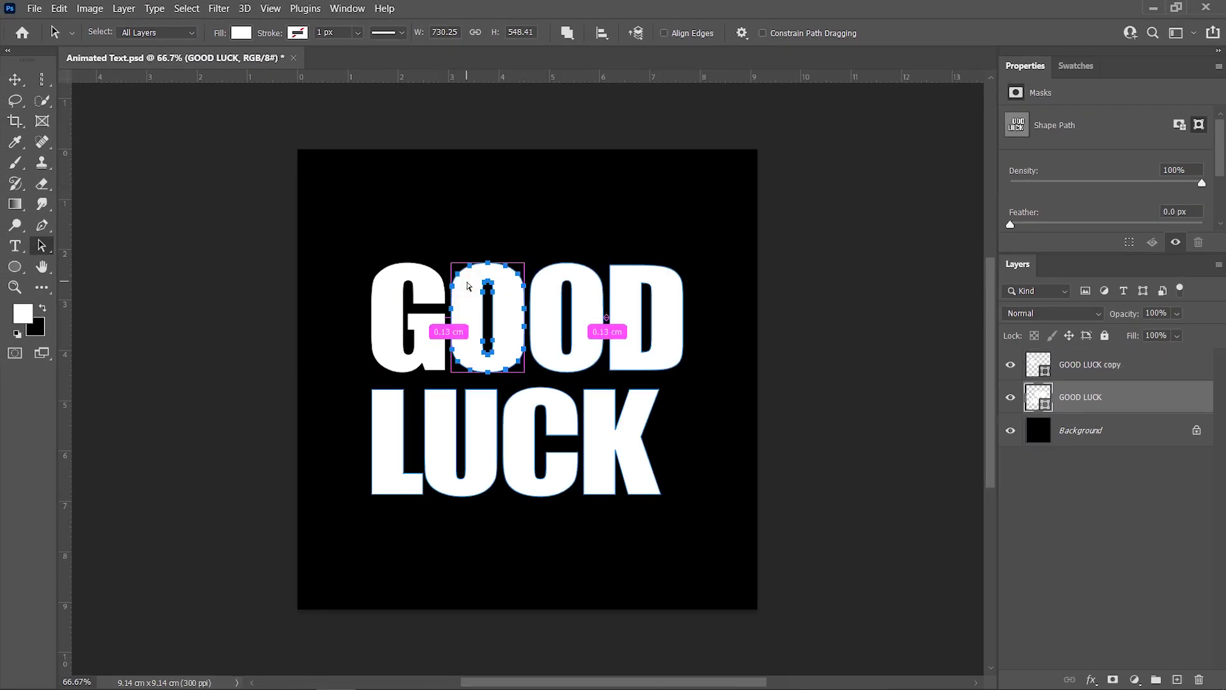
{"action": "key", "text": "ctrl+shift+j"}
{"action": "left_click", "coordinate": [549, 309]}
{"action": "key", "text": "ctrl+shift+j"}
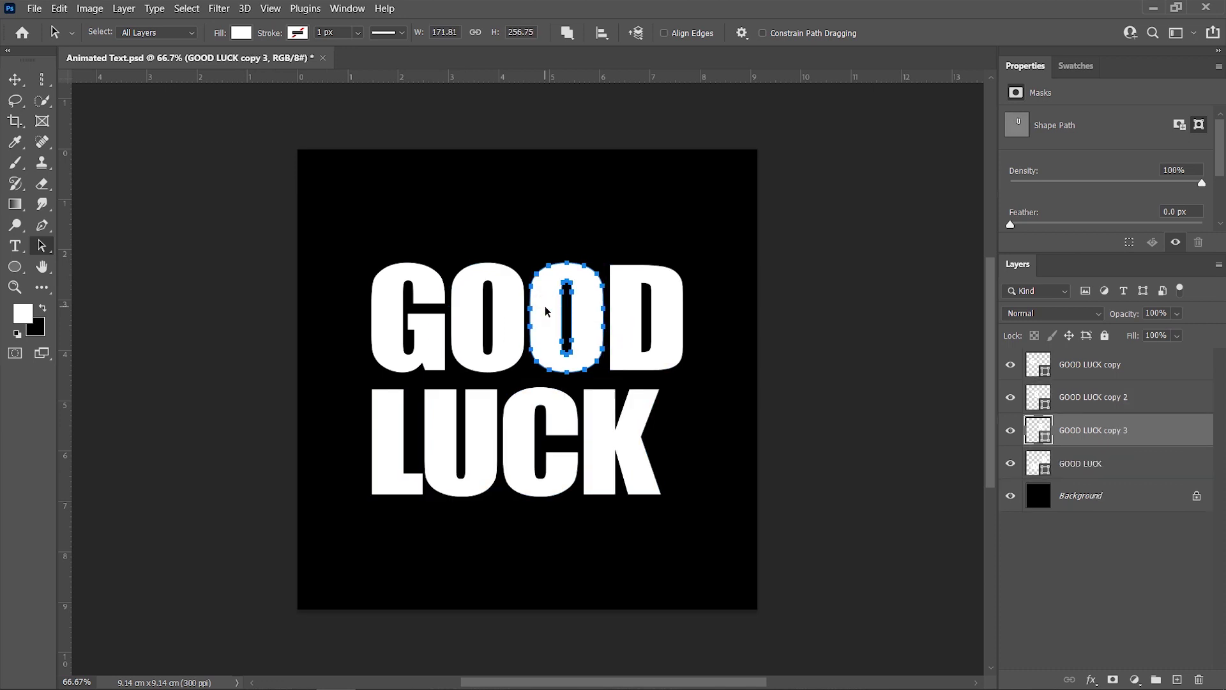
{"action": "left_click", "coordinate": [632, 310]}
{"action": "key", "text": "ctrl+shift+j"}
Cut the L, U and C onto their own layers, leaving K on the original.
{"action": "left_click", "coordinate": [396, 438]}
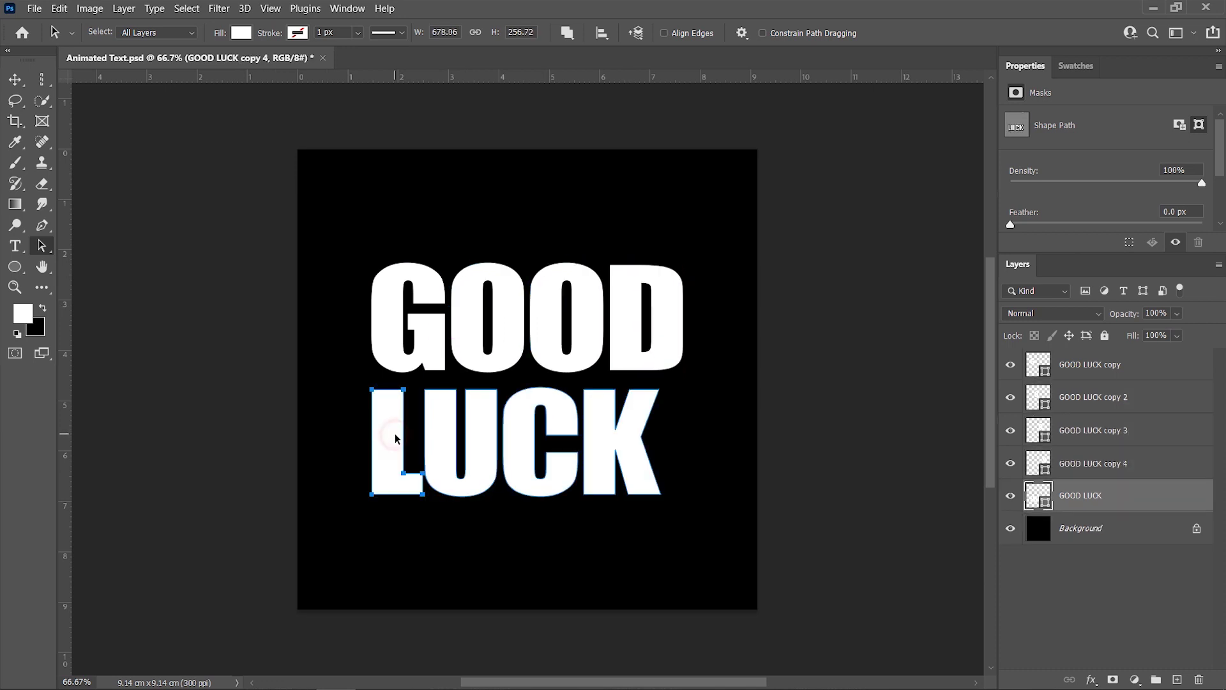
{"action": "key", "text": "ctrl+shift+j"}
{"action": "left_click", "coordinate": [435, 434]}
{"action": "key", "text": "ctrl+shift+j"}
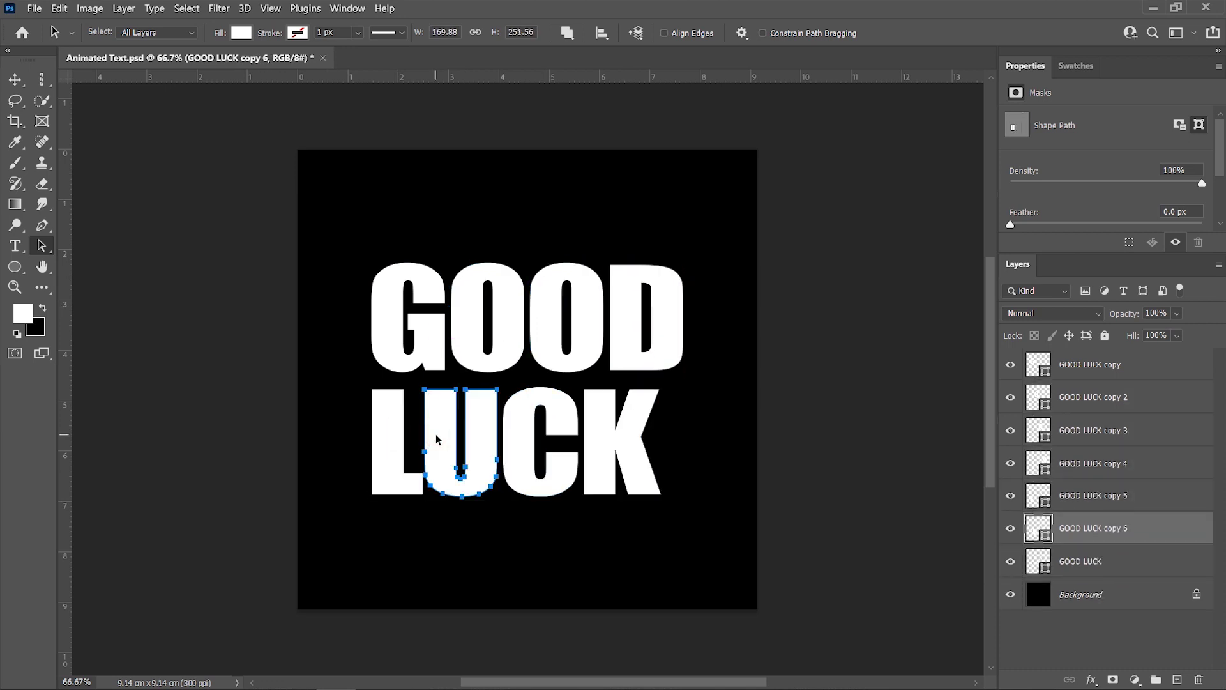
{"action": "left_click", "coordinate": [520, 441]}
{"action": "key", "text": "ctrl+shift+j"}
{"action": "left_click", "coordinate": [633, 453]}
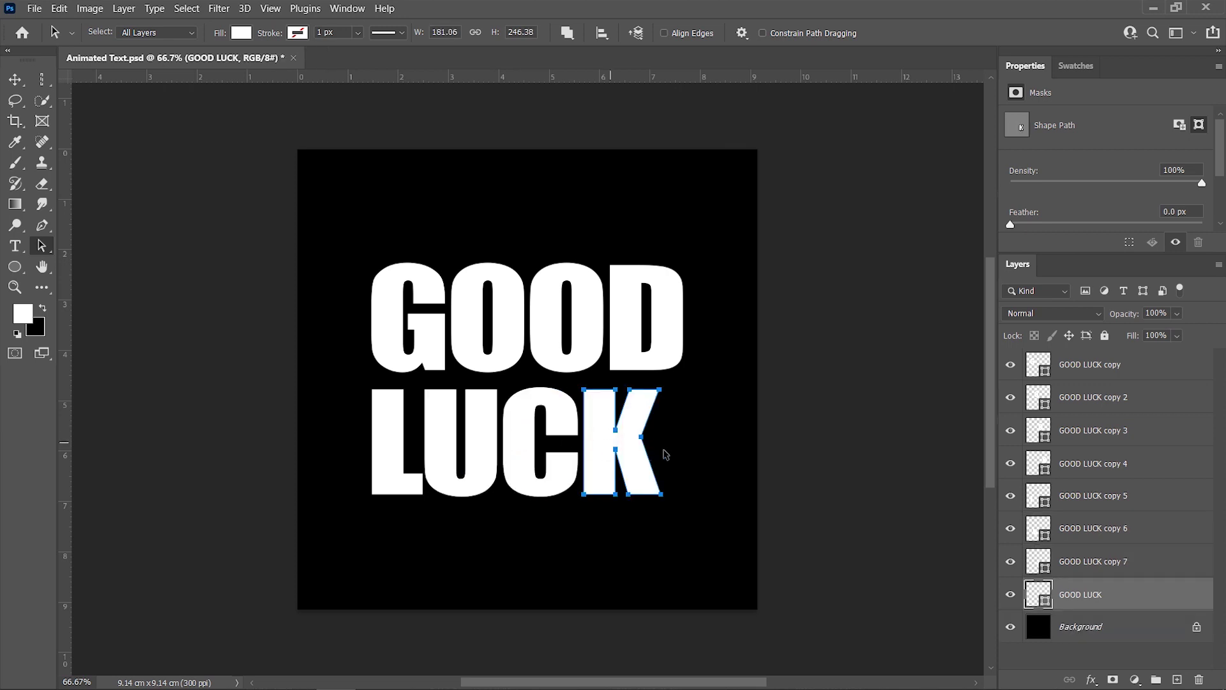
{"action": "left_click", "coordinate": [684, 447]}
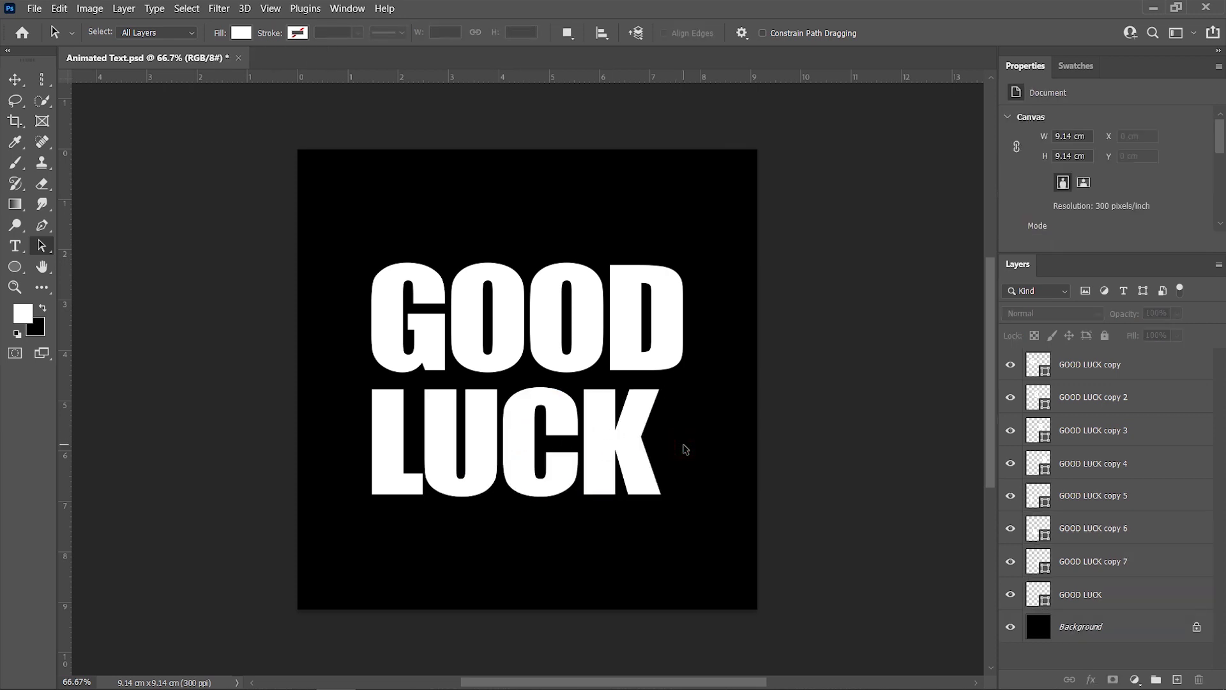
Rename the top three letter layers G, O and O.
{"action": "double_click", "coordinate": [1082, 366]}
{"action": "type", "text": "G"}
{"action": "key", "text": "Tab"}
{"action": "type", "text": "O"}
{"action": "key", "text": "Tab"}
{"action": "type", "text": "O"}
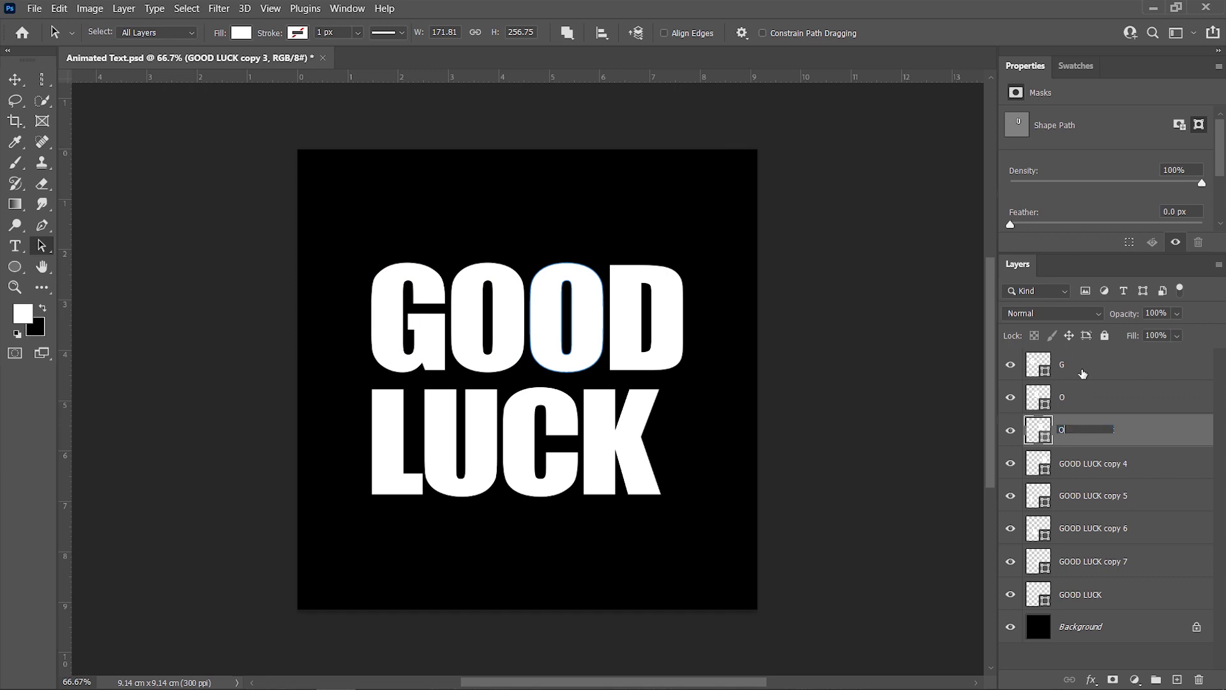
{"action": "key", "text": "Tab"}
{"action": "type", "text": "D"}
Finish naming the layers D, L, U, C and K, then select the L layer.
{"action": "key", "text": "Tab"}
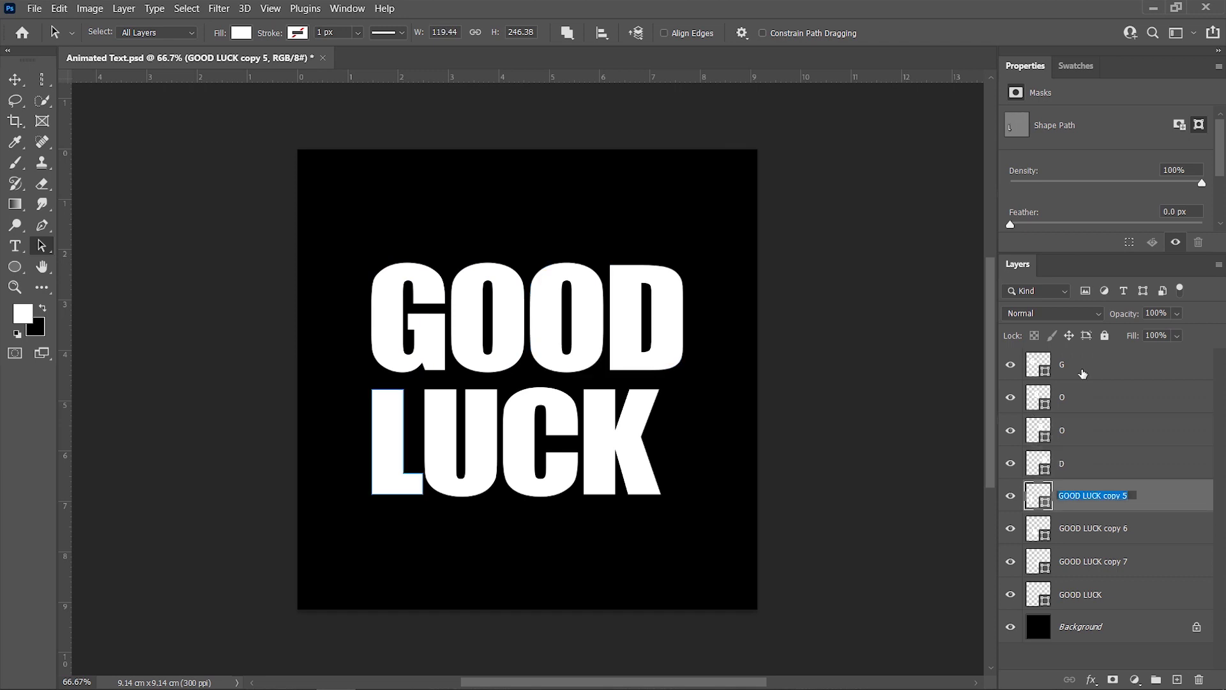
{"action": "type", "text": "L"}
{"action": "key", "text": "Tab"}
{"action": "type", "text": "U"}
{"action": "key", "text": "Tab"}
{"action": "type", "text": "C"}
{"action": "key", "text": "Tab"}
{"action": "type", "text": "K"}
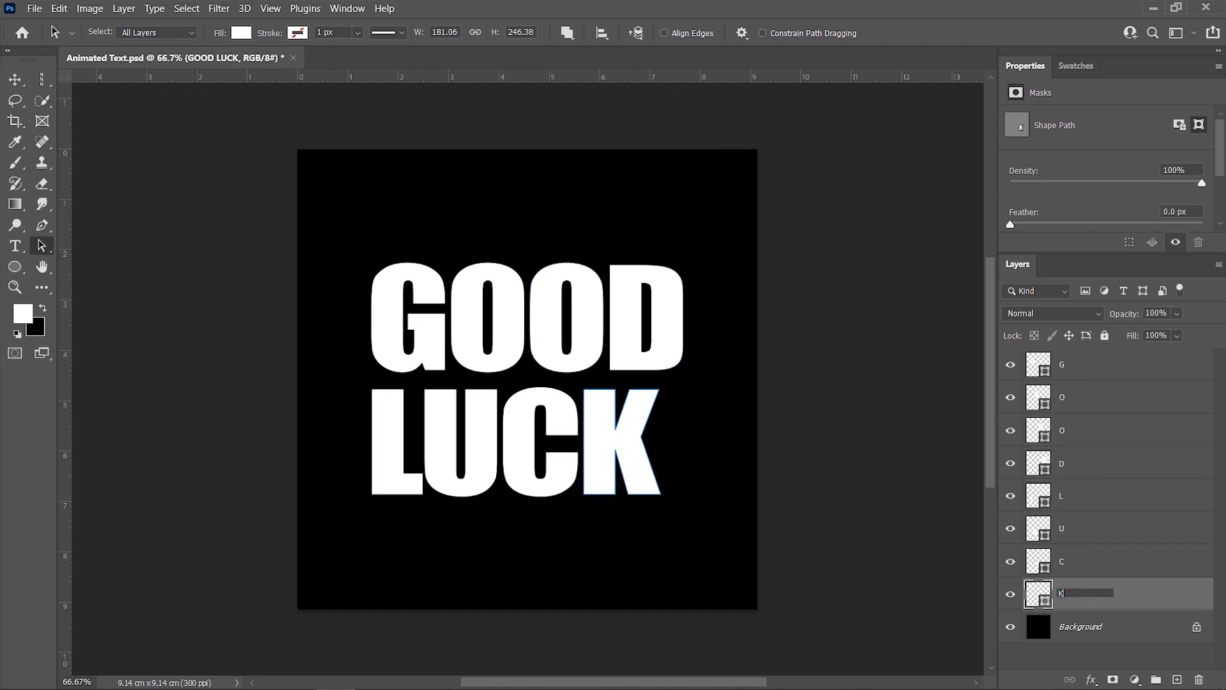
{"action": "left_click", "coordinate": [1082, 374]}
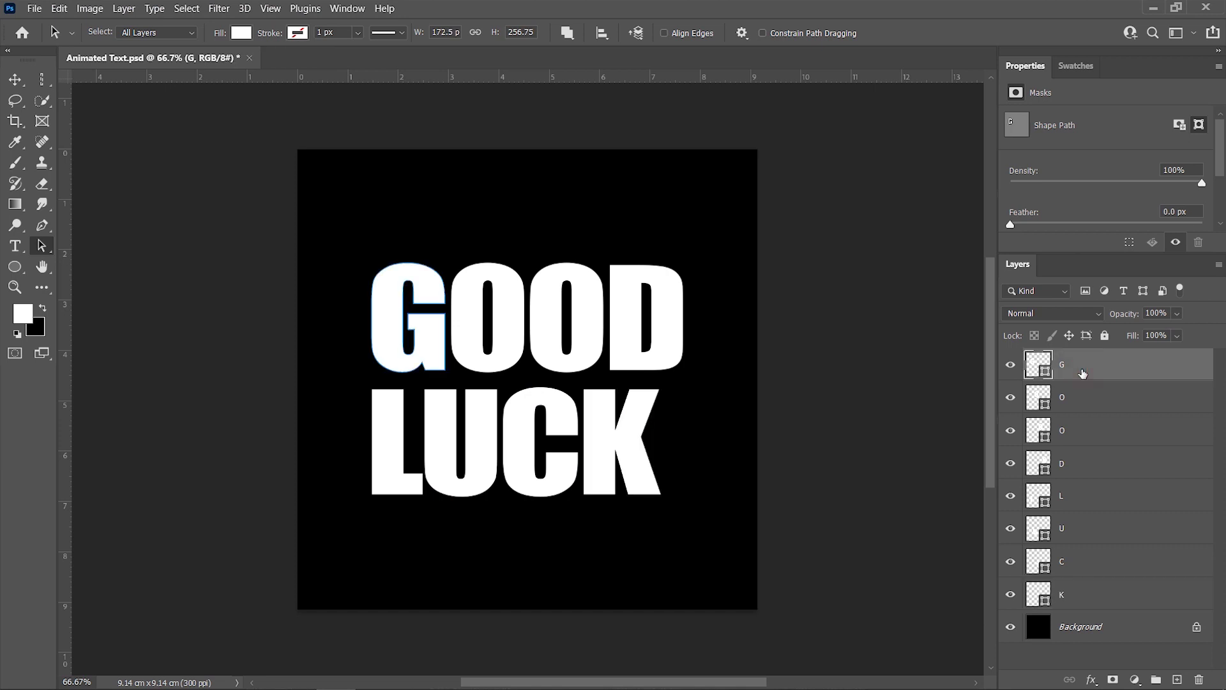
{"action": "left_click", "coordinate": [1079, 505]}
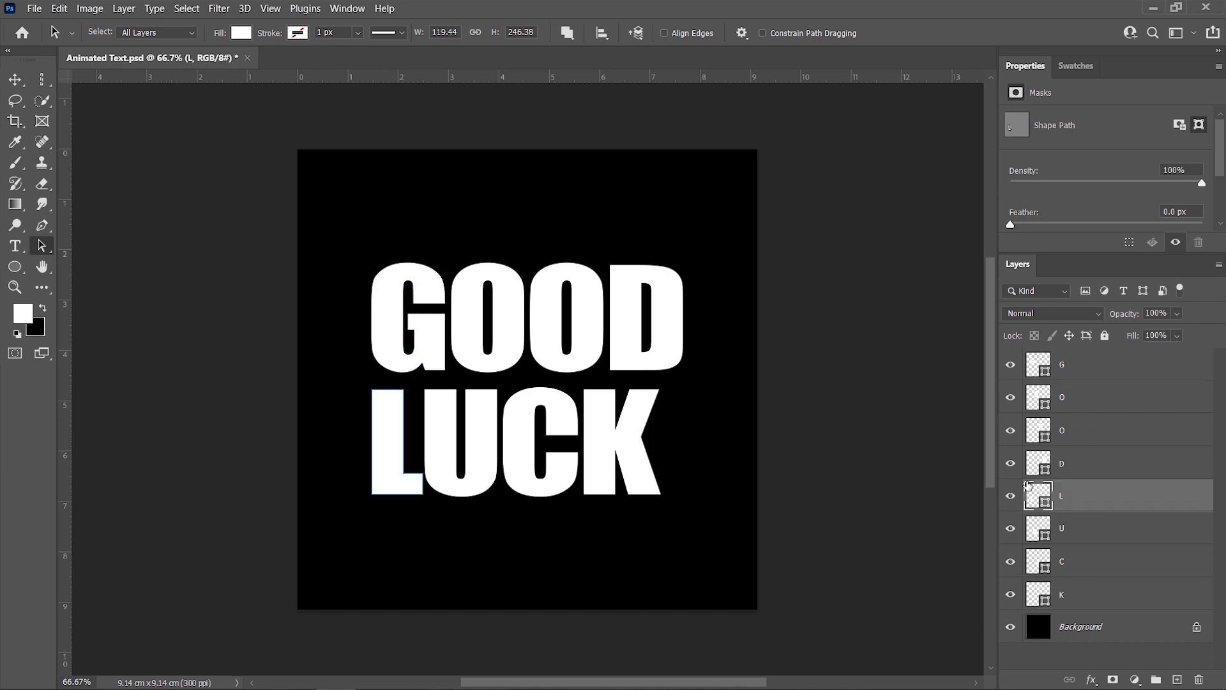
{"action": "left_click", "coordinate": [358, 13]}
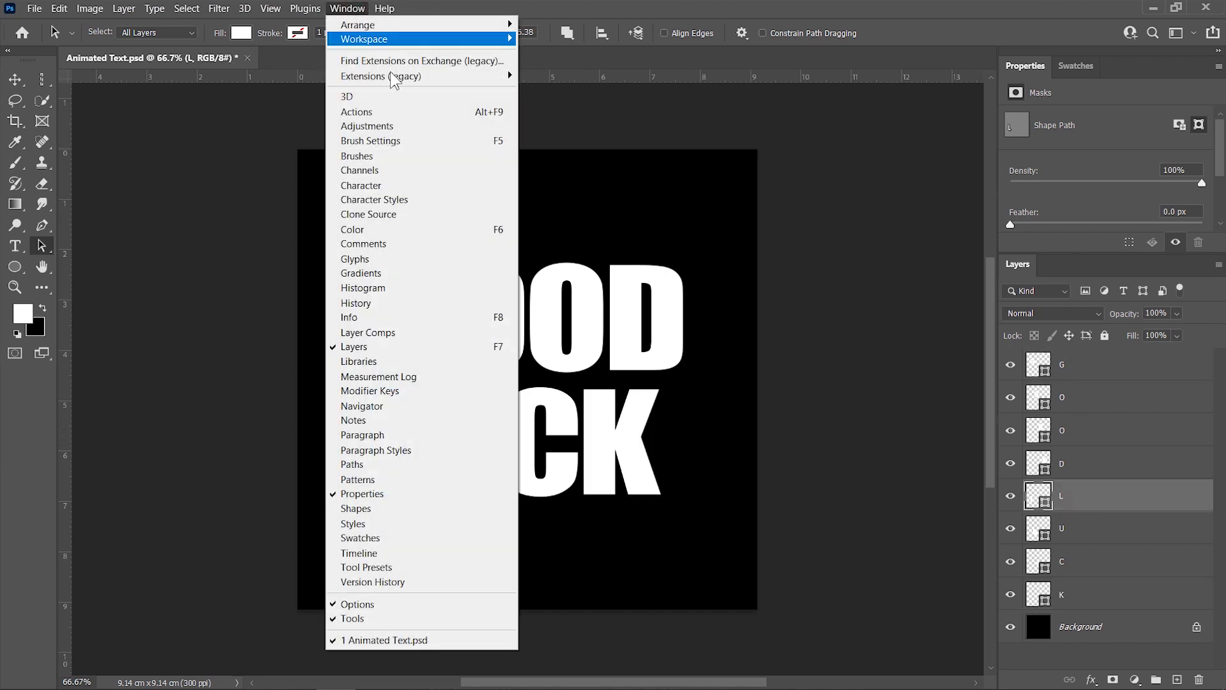
Colour L pink, U orange, C teal and K green from the swatches.
{"action": "left_click", "coordinate": [414, 540]}
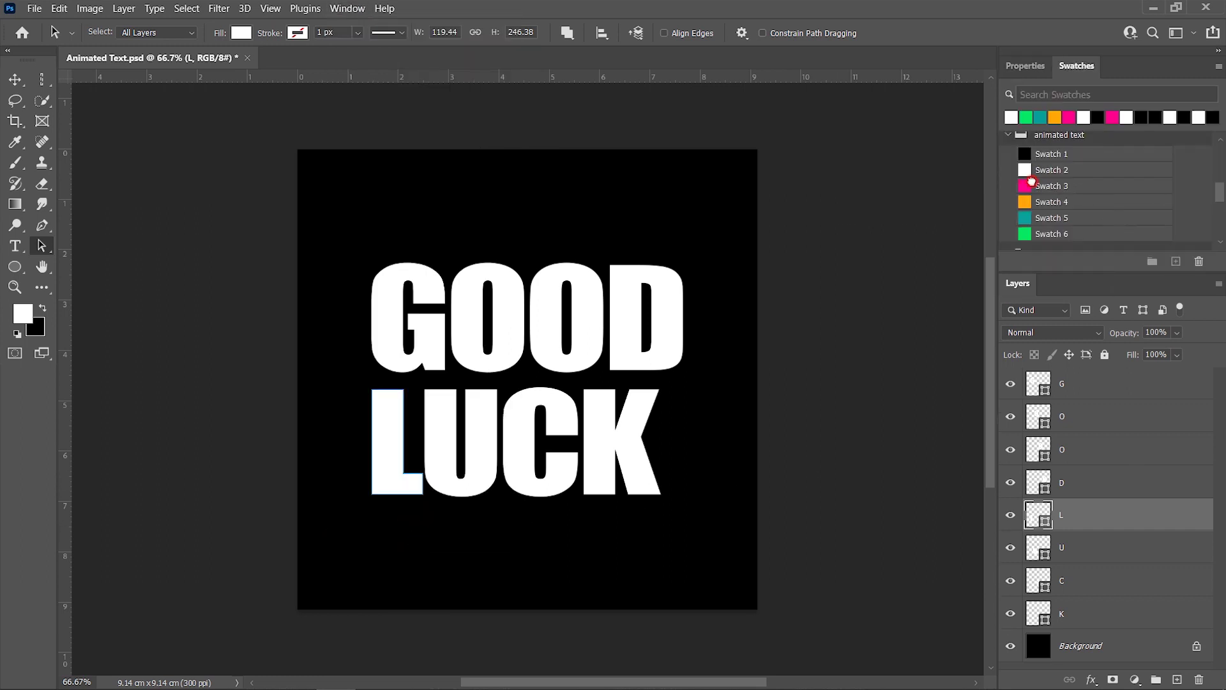
{"action": "left_click", "coordinate": [1031, 183]}
{"action": "left_click", "coordinate": [1041, 543]}
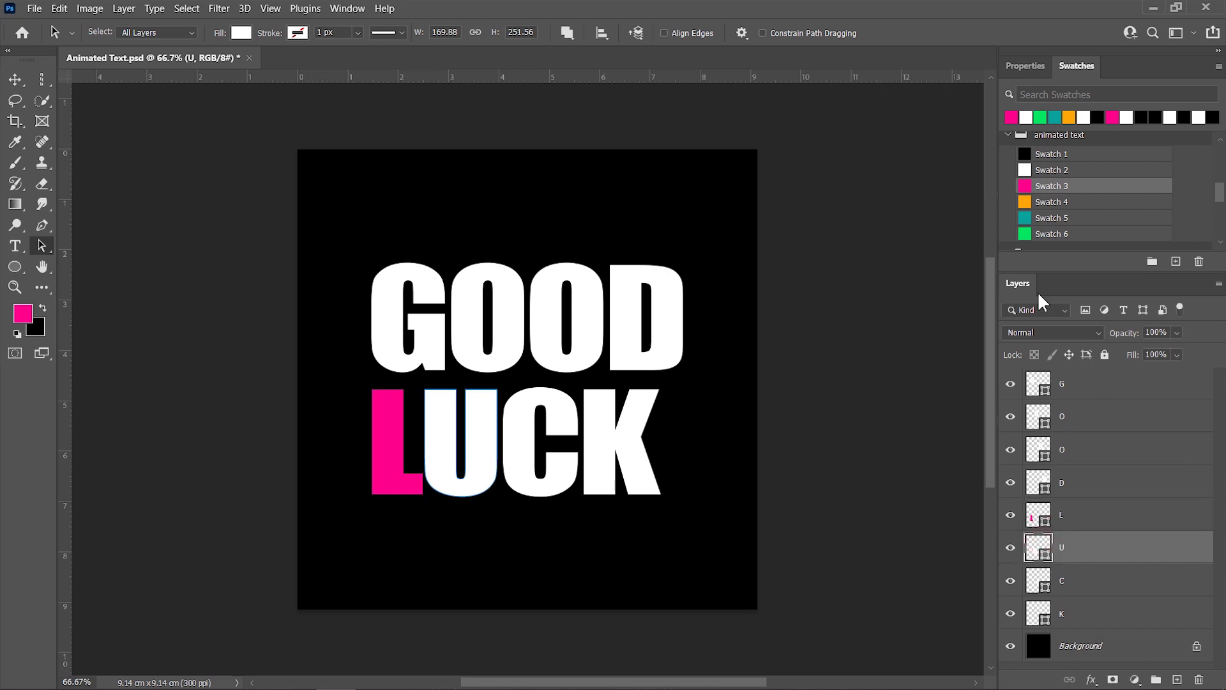
{"action": "left_click", "coordinate": [1026, 200]}
{"action": "left_click", "coordinate": [1045, 585]}
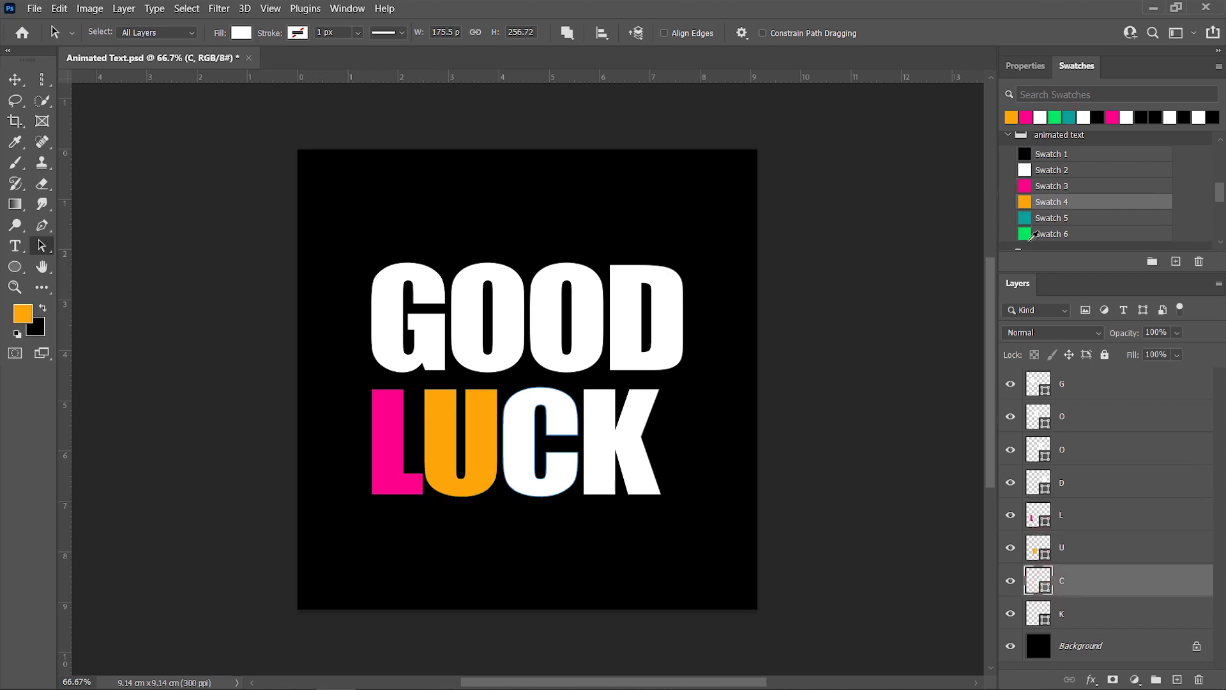
{"action": "left_click", "coordinate": [1026, 220]}
{"action": "key", "text": "alt+bracketleft"}
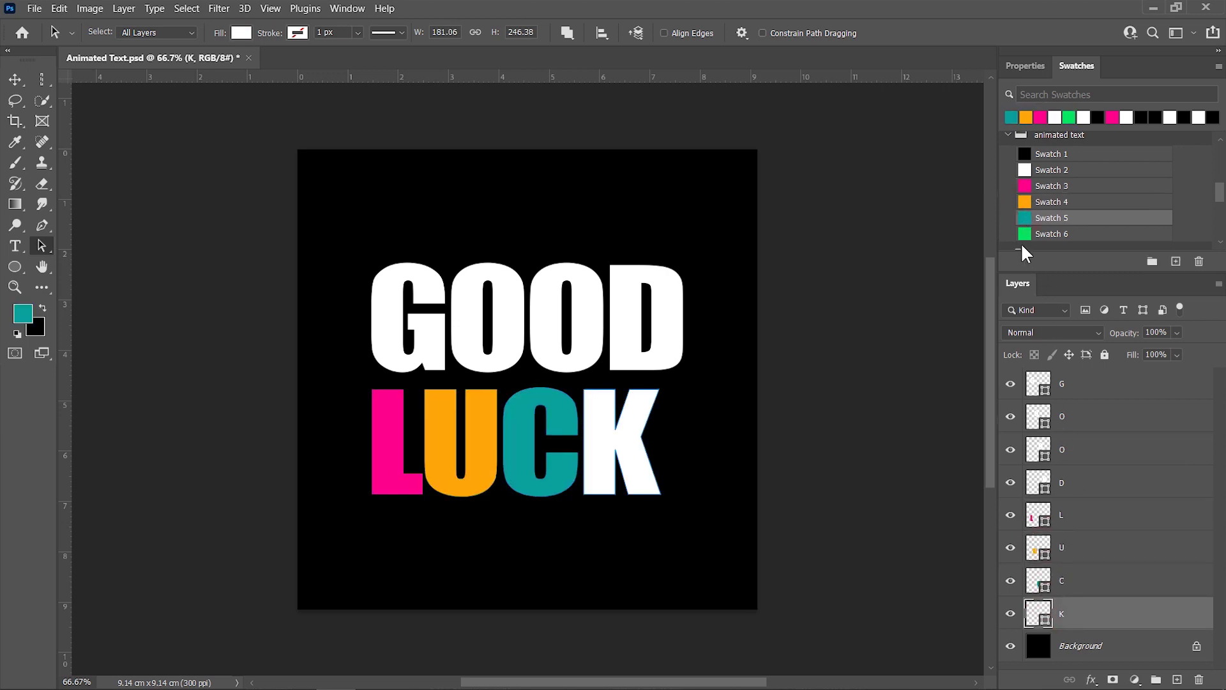
{"action": "left_click", "coordinate": [1025, 232]}
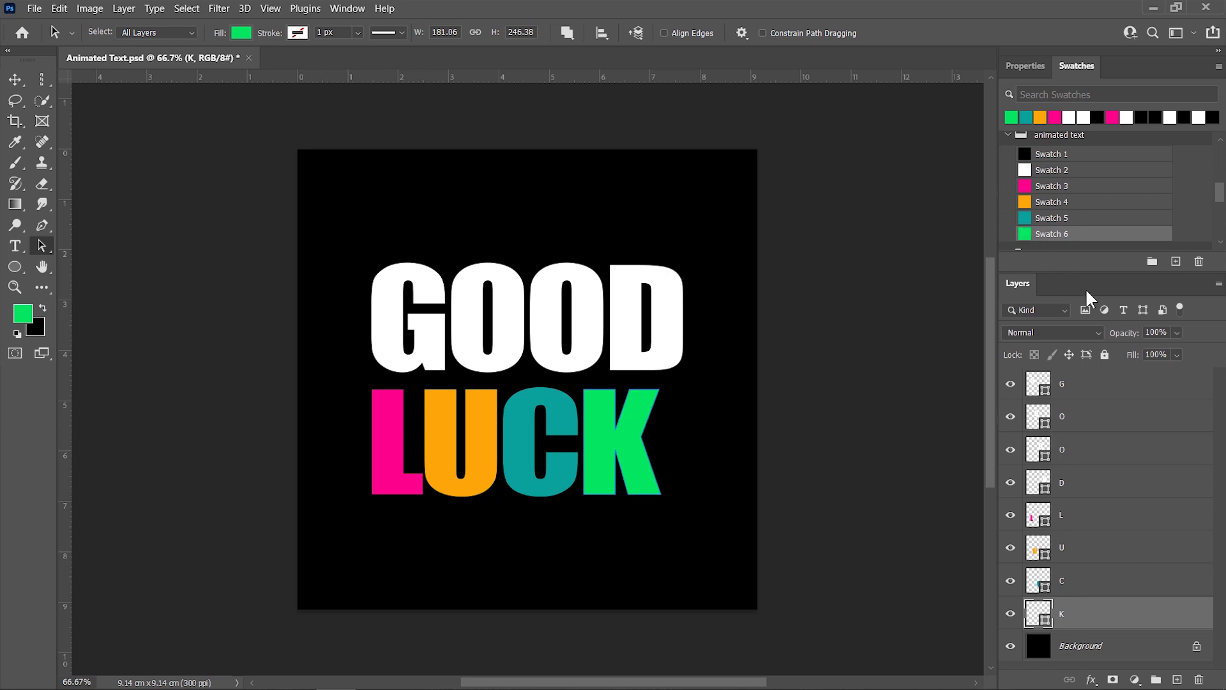
{"action": "left_click", "coordinate": [1027, 66]}
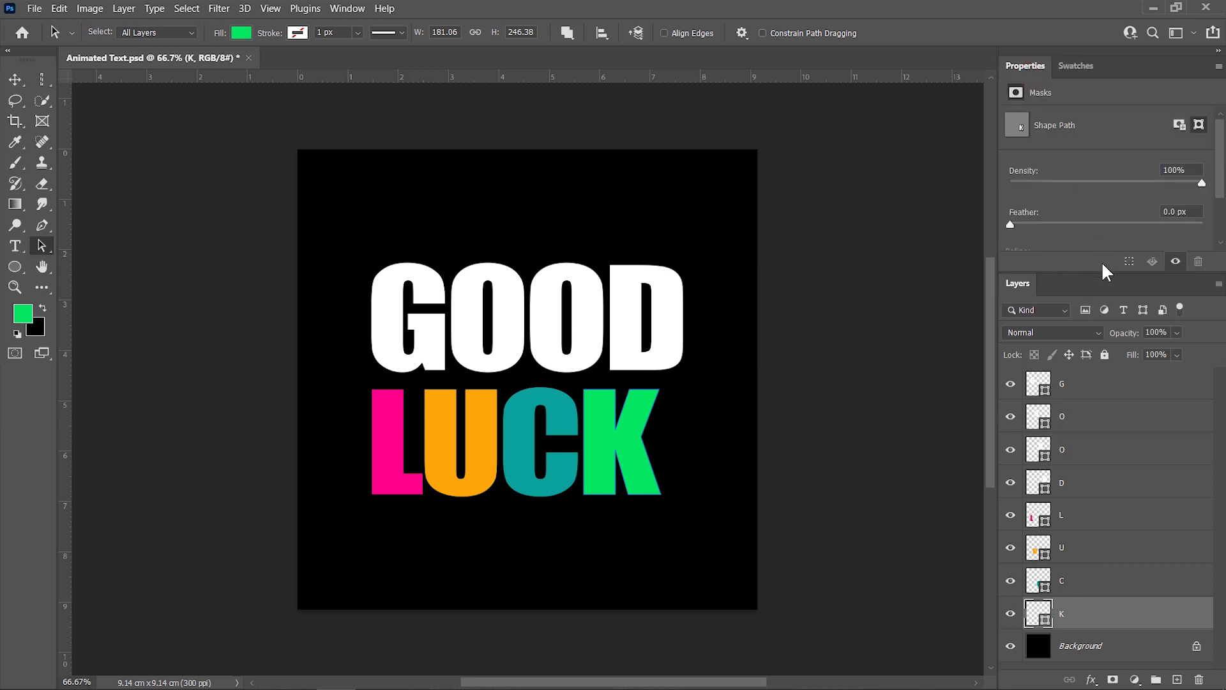
{"action": "left_click_drag", "start_coordinate": [1102, 272], "coordinate": [1102, 220]}
Shift K, C and U right and widen the L's foot so LUCK matches GOOD.
{"action": "left_click_drag", "start_coordinate": [633, 415], "coordinate": [661, 415]}
{"action": "left_click_drag", "start_coordinate": [561, 416], "coordinate": [587, 417]}
{"action": "left_click_drag", "start_coordinate": [485, 420], "coordinate": [509, 429]}
{"action": "left_click", "coordinate": [396, 447]}
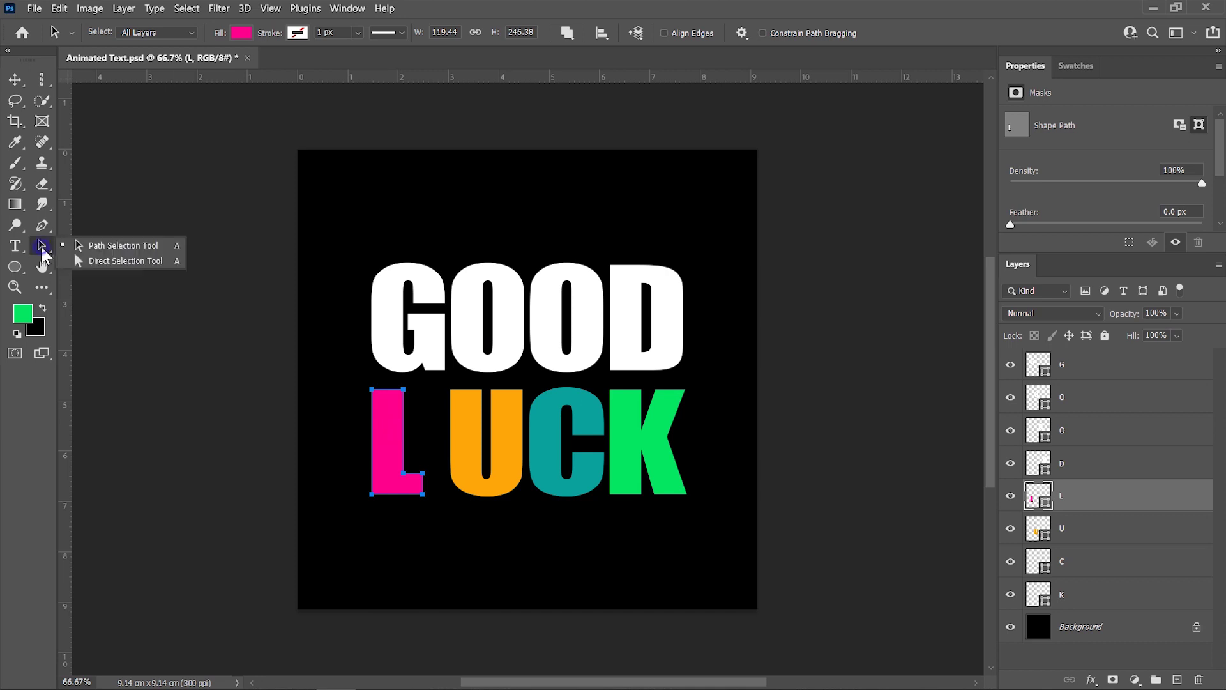
{"action": "left_click_drag", "start_coordinate": [425, 501], "coordinate": [444, 502]}
{"action": "left_click", "coordinate": [435, 528]}
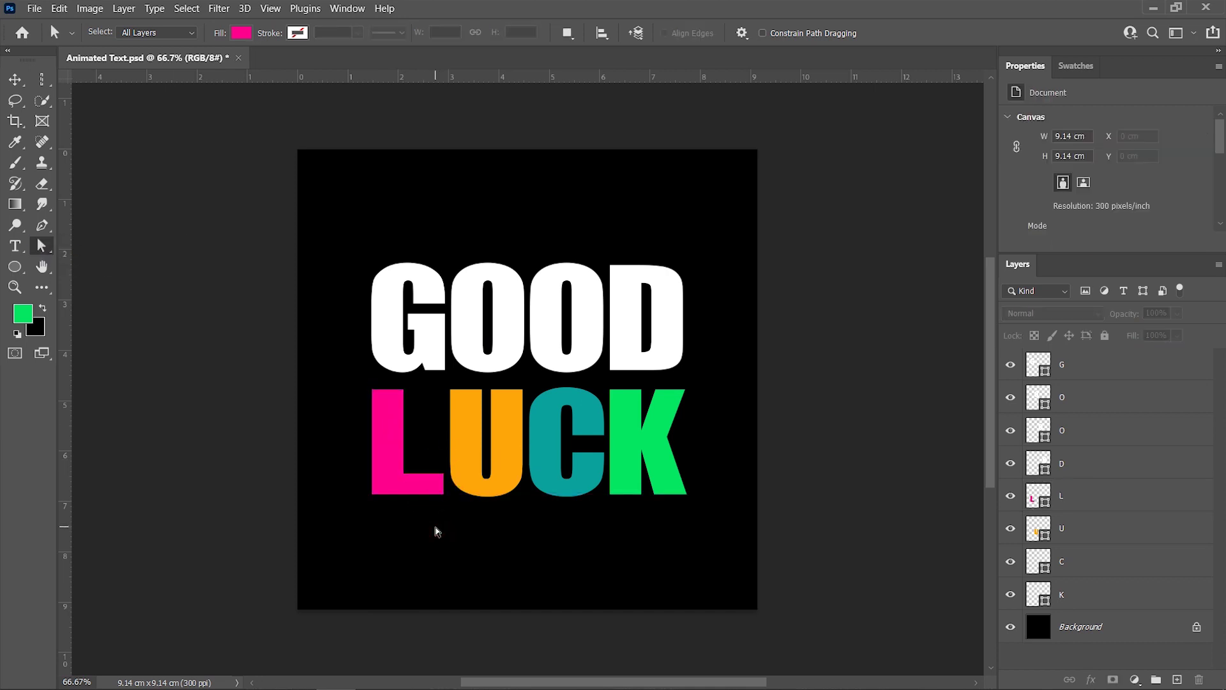
{"action": "left_click", "coordinate": [15, 79]}
{"action": "left_click", "coordinate": [405, 487]}
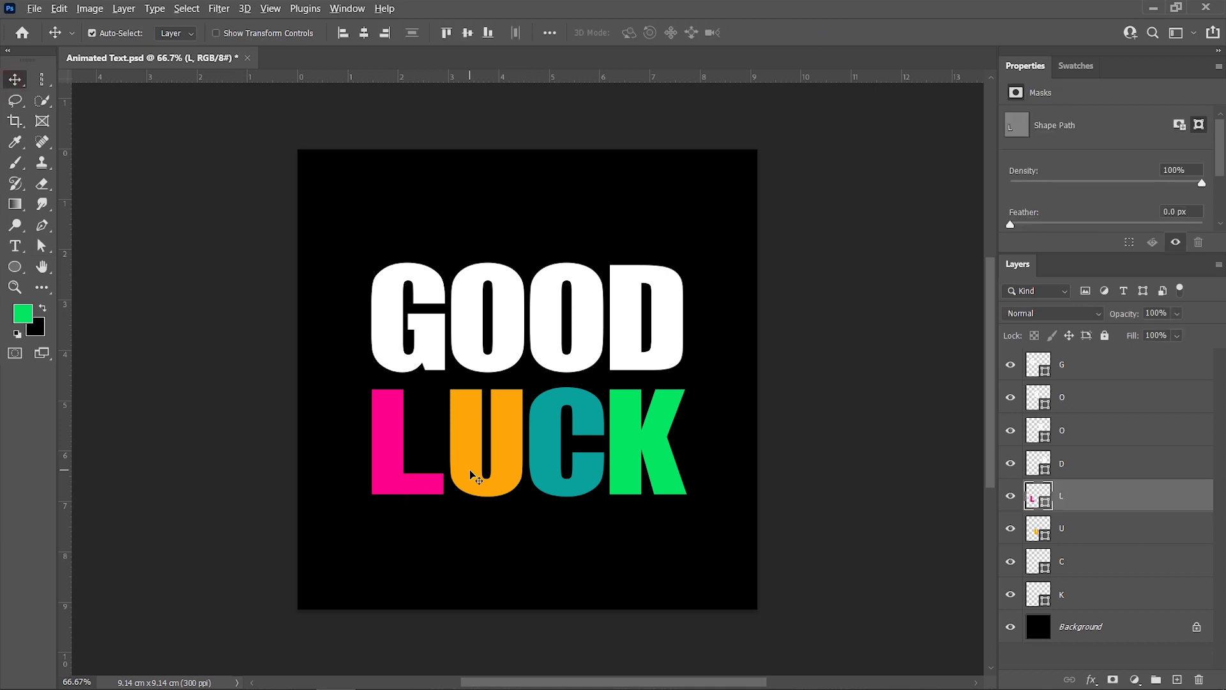
Check rulers are on and drag horizontal guides across the lower part of GOOD.
{"action": "scroll", "coordinate": [470, 471], "scroll_direction": "up", "scroll_amount": 3}
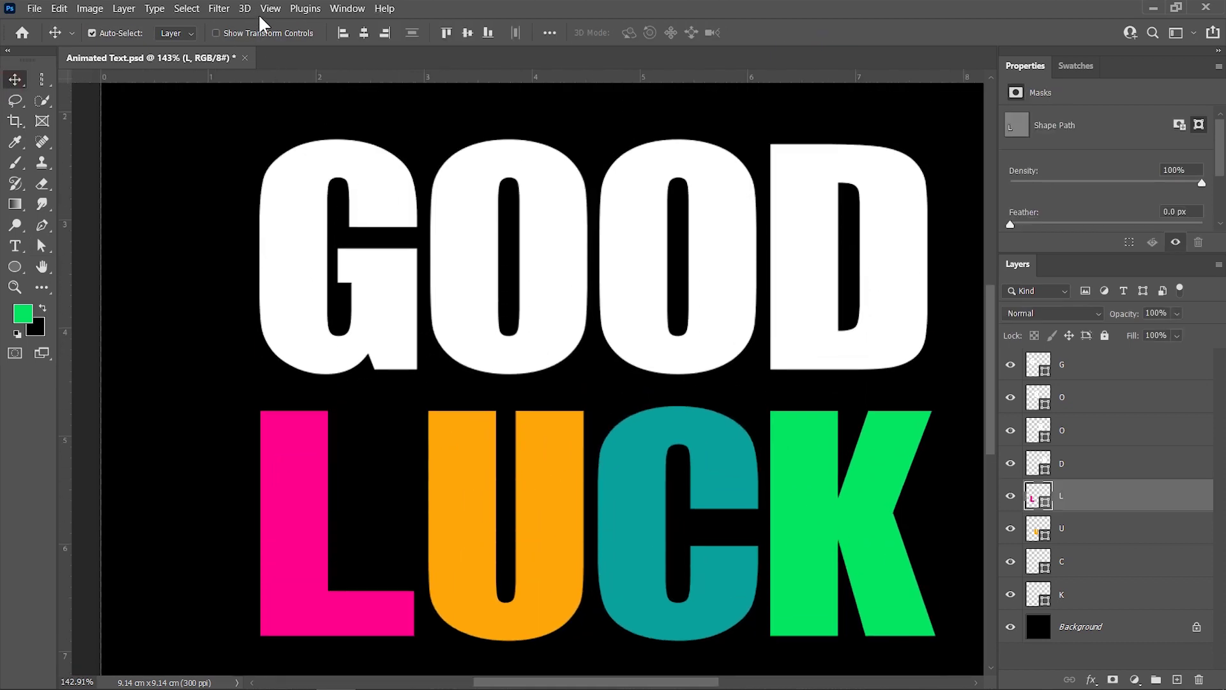
{"action": "left_click", "coordinate": [269, 9]}
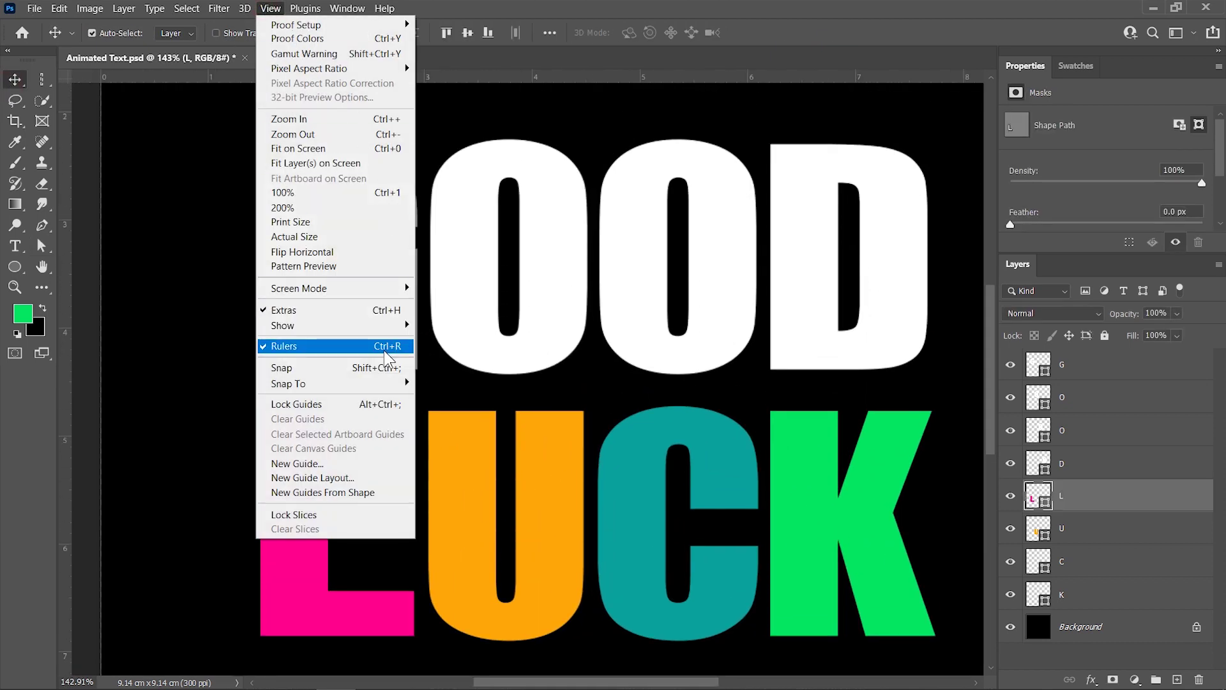
{"action": "left_click", "coordinate": [481, 408]}
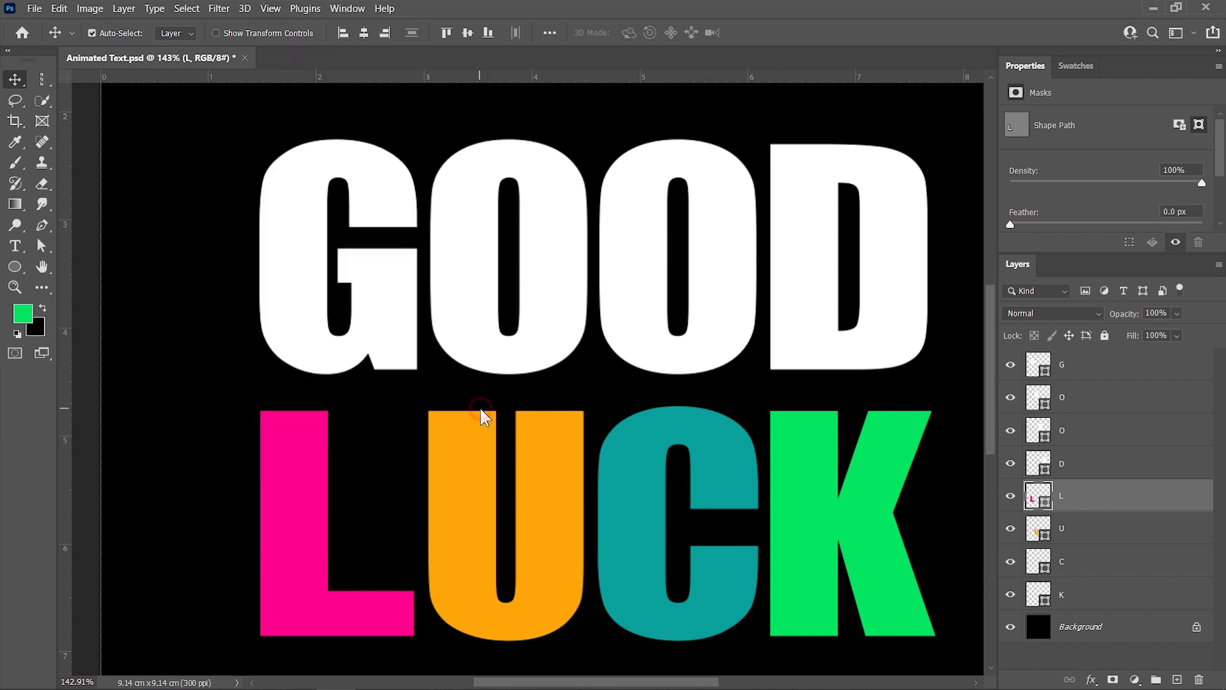
{"action": "left_click_drag", "start_coordinate": [531, 104], "coordinate": [540, 289]}
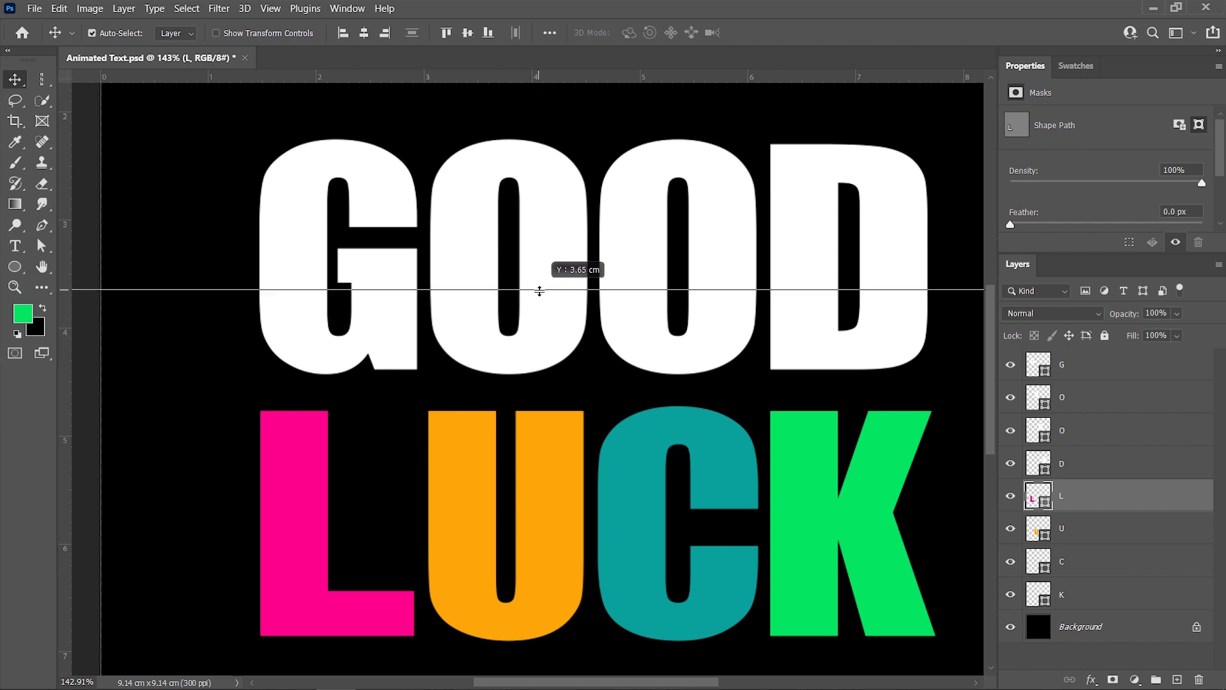
{"action": "left_click_drag", "start_coordinate": [540, 288], "coordinate": [537, 289]}
{"action": "left_click_drag", "start_coordinate": [536, 82], "coordinate": [543, 295]}
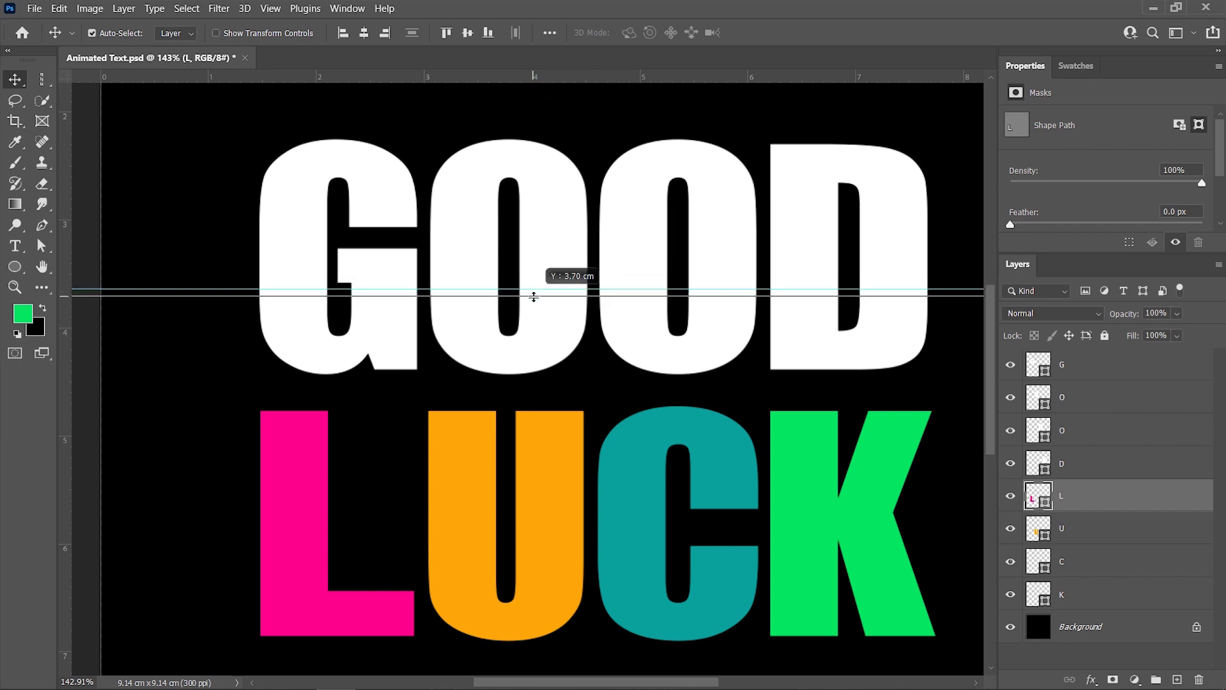
{"action": "left_click_drag", "start_coordinate": [539, 80], "coordinate": [547, 304]}
{"action": "mouse_move", "coordinate": [550, 82]}
{"action": "left_mouse_down"}
{"action": "mouse_move", "coordinate": [557, 345]}
{"action": "mouse_move", "coordinate": [542, 368]}
{"action": "left_mouse_up"}
{"action": "left_click_drag", "start_coordinate": [588, 82], "coordinate": [575, 419]}
Add more horizontal guides across the upper half of LUCK.
{"action": "mouse_move", "coordinate": [574, 79]}
{"action": "left_mouse_down"}
{"action": "mouse_move", "coordinate": [575, 445]}
{"action": "mouse_move", "coordinate": [593, 464]}
{"action": "left_mouse_up"}
{"action": "left_click_drag", "start_coordinate": [553, 114], "coordinate": [529, 470]}
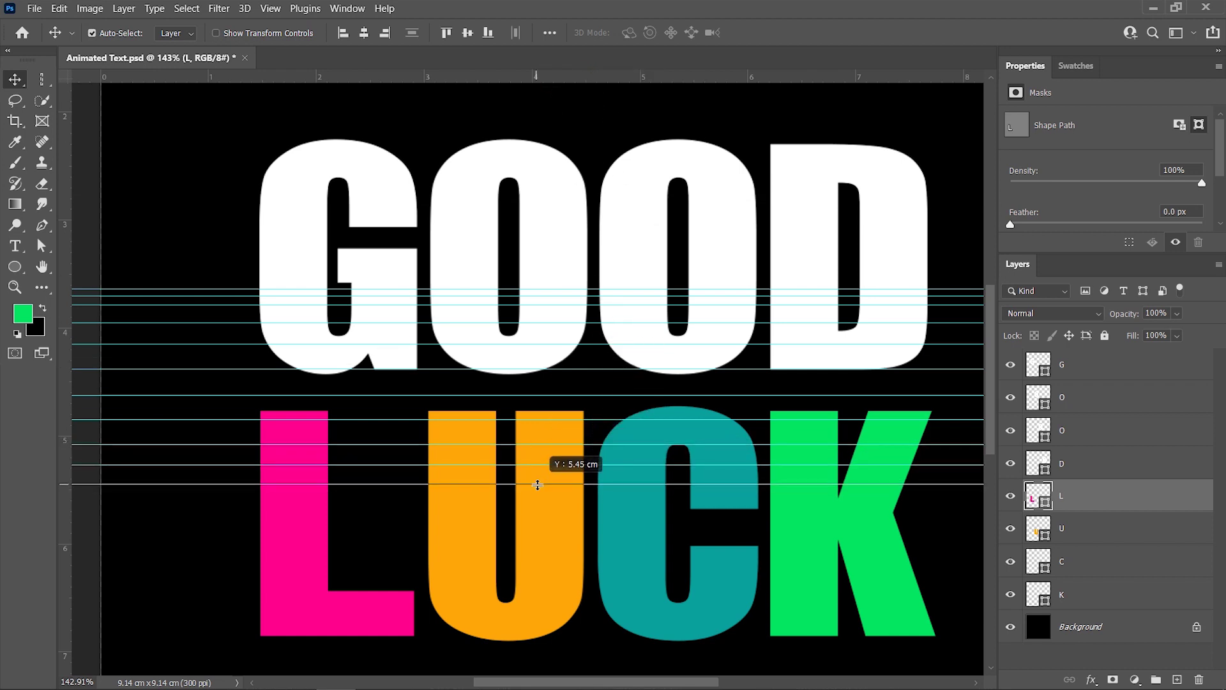
{"action": "left_click_drag", "start_coordinate": [553, 79], "coordinate": [555, 476]}
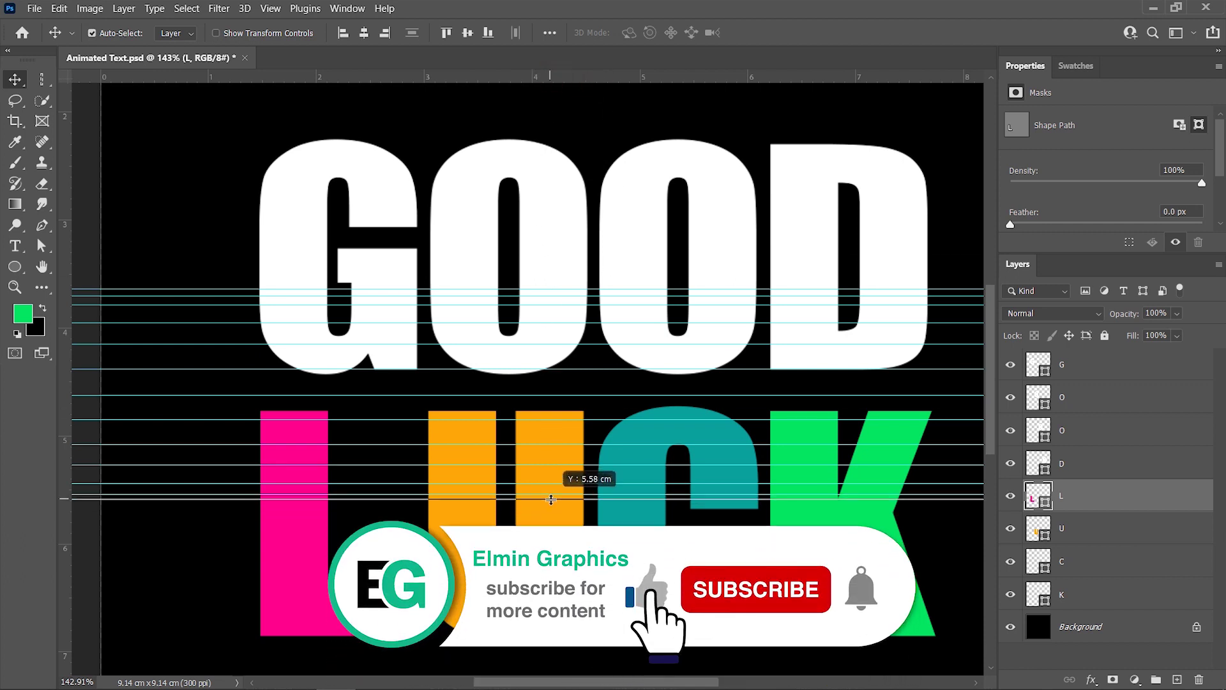
{"action": "left_click_drag", "start_coordinate": [554, 476], "coordinate": [569, 498]}
{"action": "left_click_drag", "start_coordinate": [584, 80], "coordinate": [600, 505]}
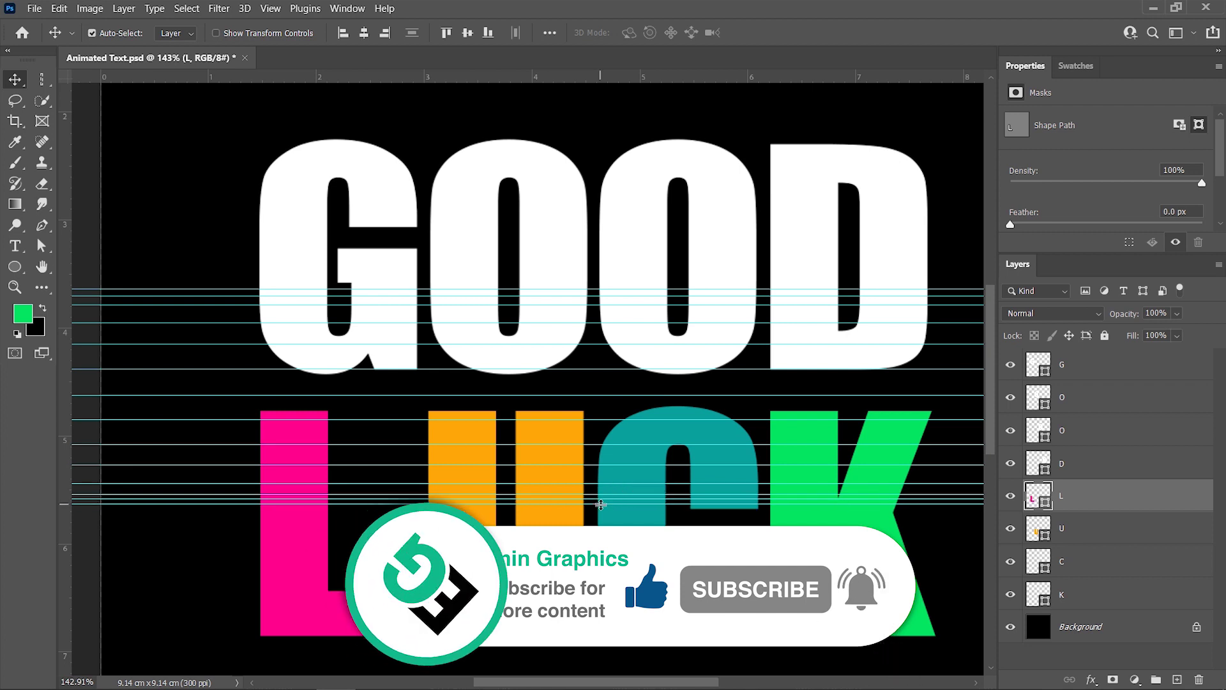
{"action": "left_click", "coordinate": [272, 8]}
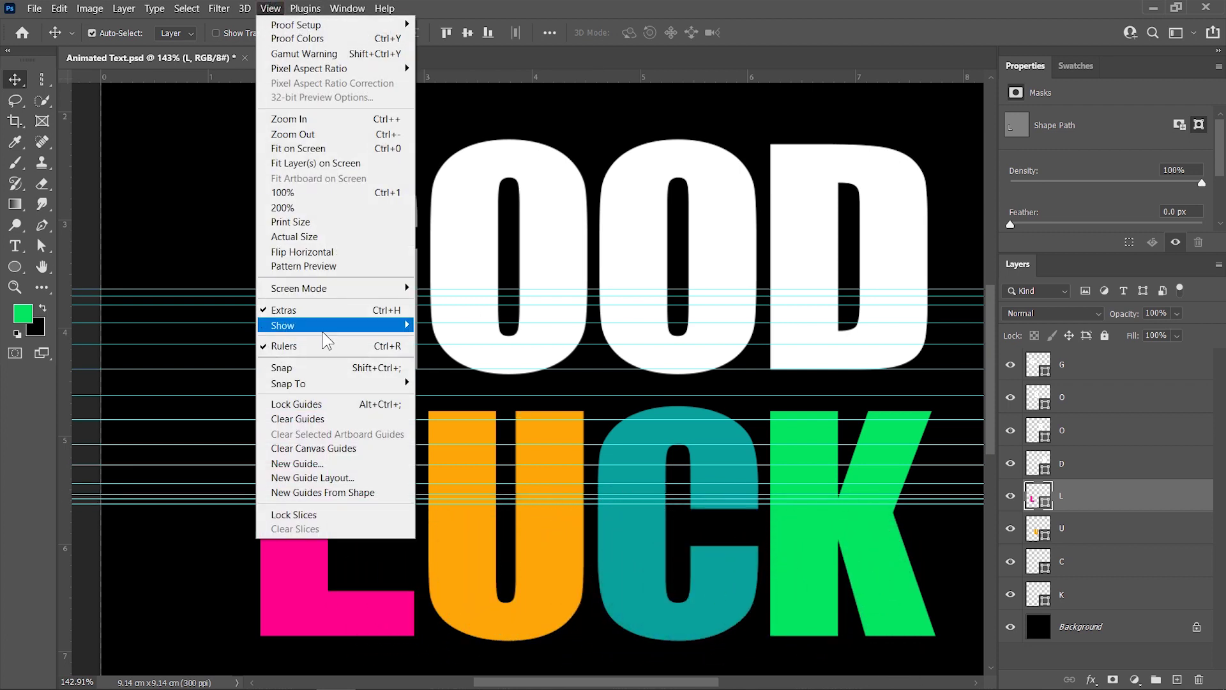
Lock the guides, show only the G, and put its layer in a new group named G.
{"action": "left_click", "coordinate": [322, 408]}
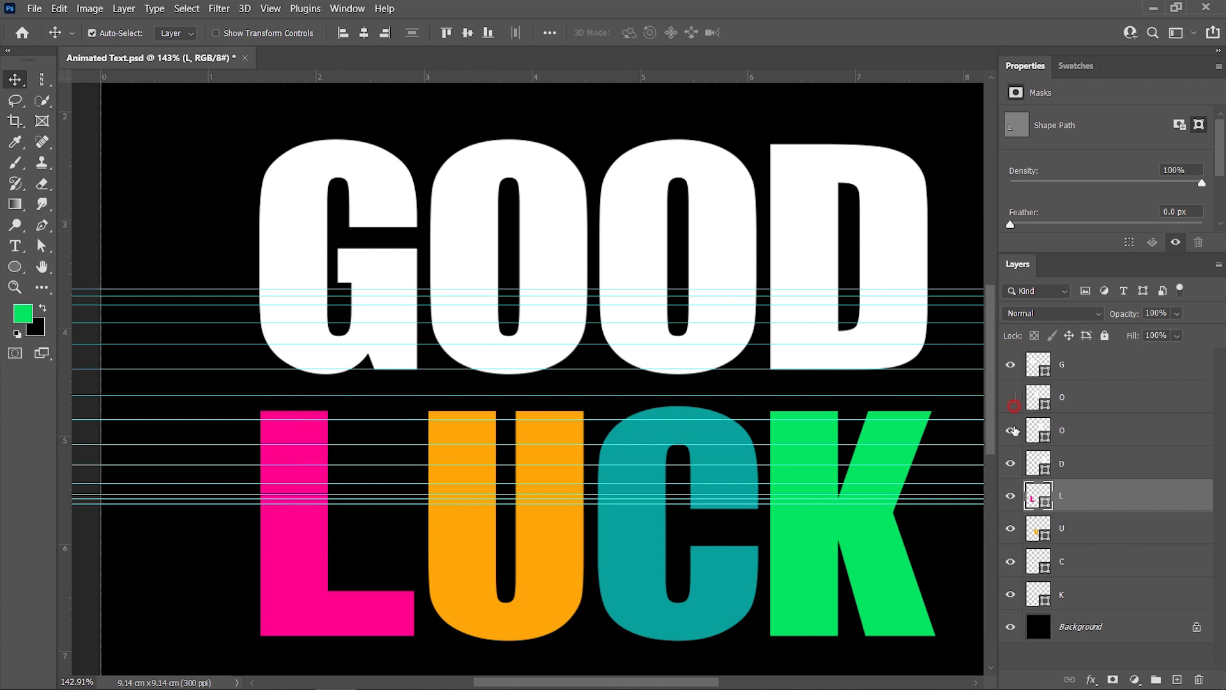
{"action": "left_click_drag", "start_coordinate": [1010, 612], "coordinate": [1010, 602]}
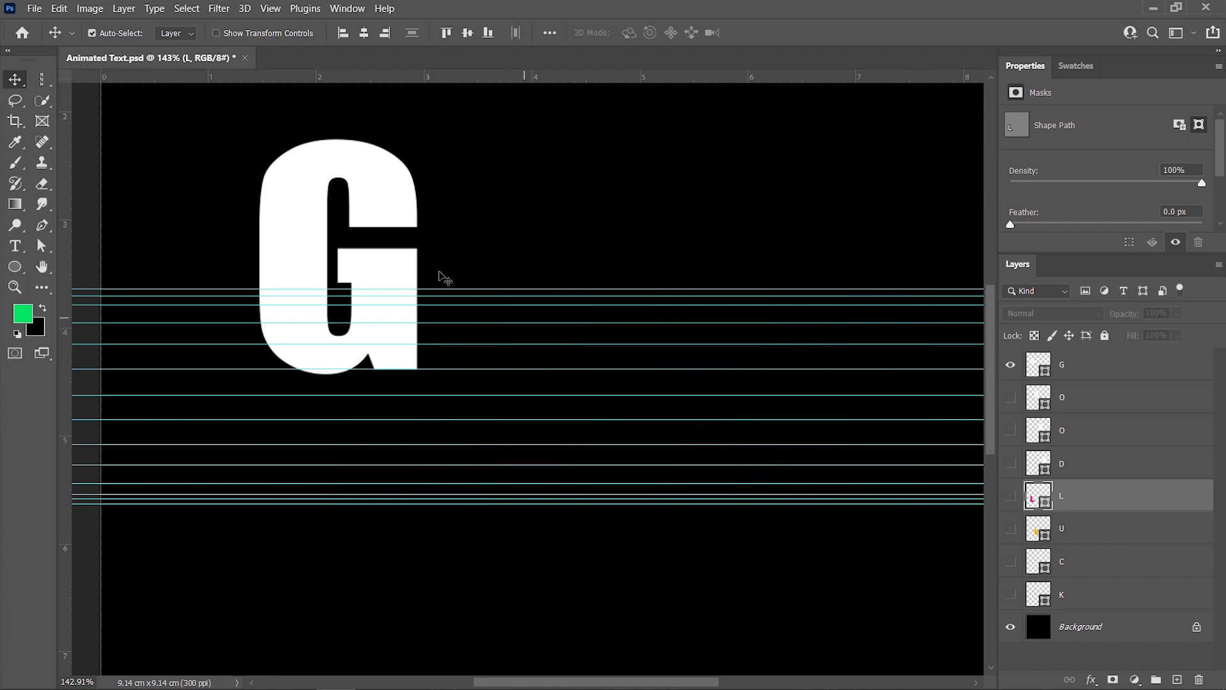
{"action": "left_click", "coordinate": [393, 262]}
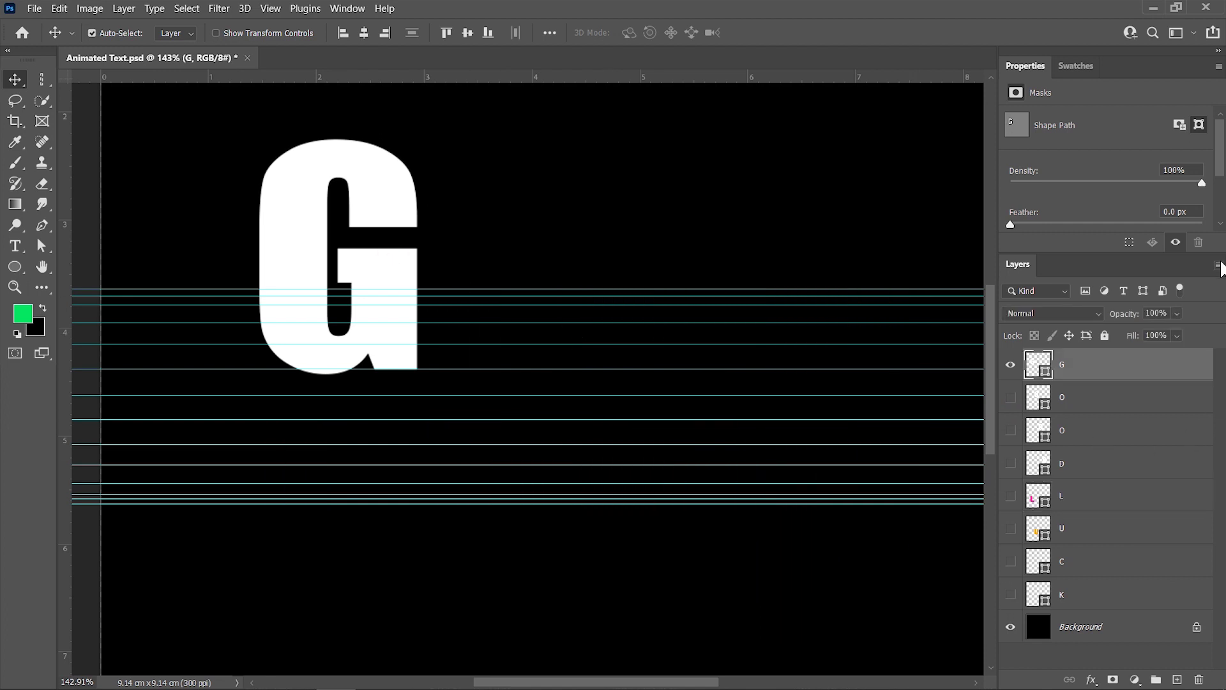
{"action": "left_click", "coordinate": [1220, 266]}
{"action": "left_click", "coordinate": [1111, 257]}
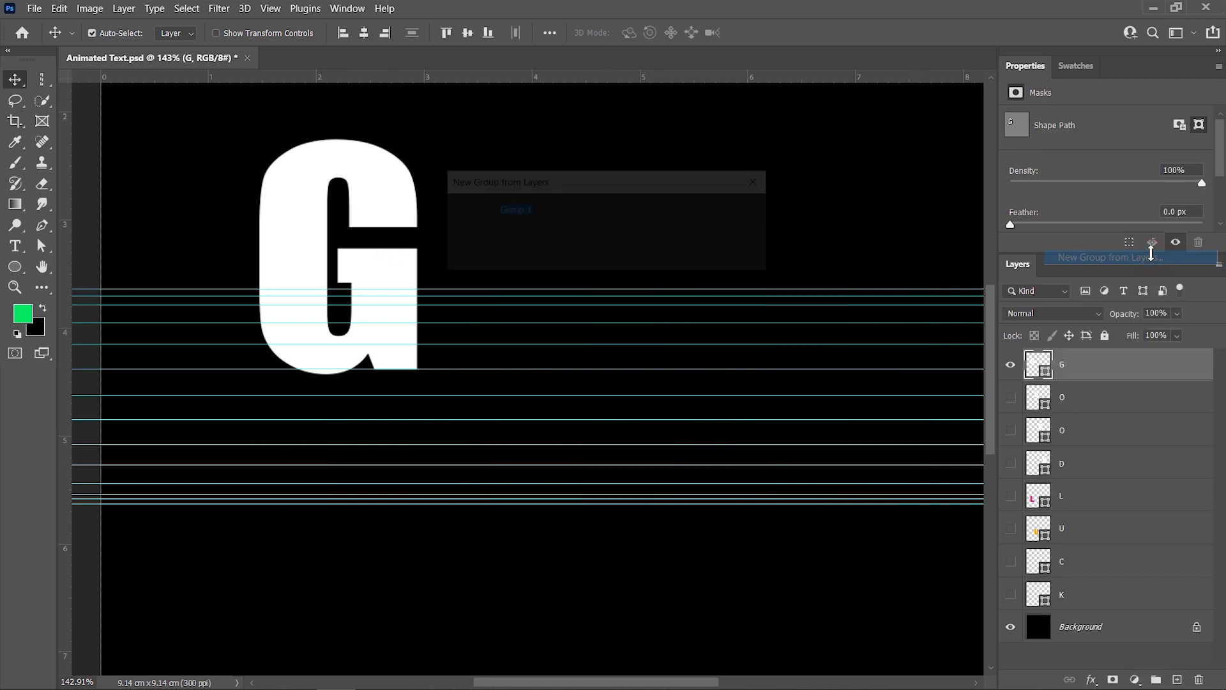
{"action": "type", "text": "G"}
{"action": "left_click", "coordinate": [754, 212]}
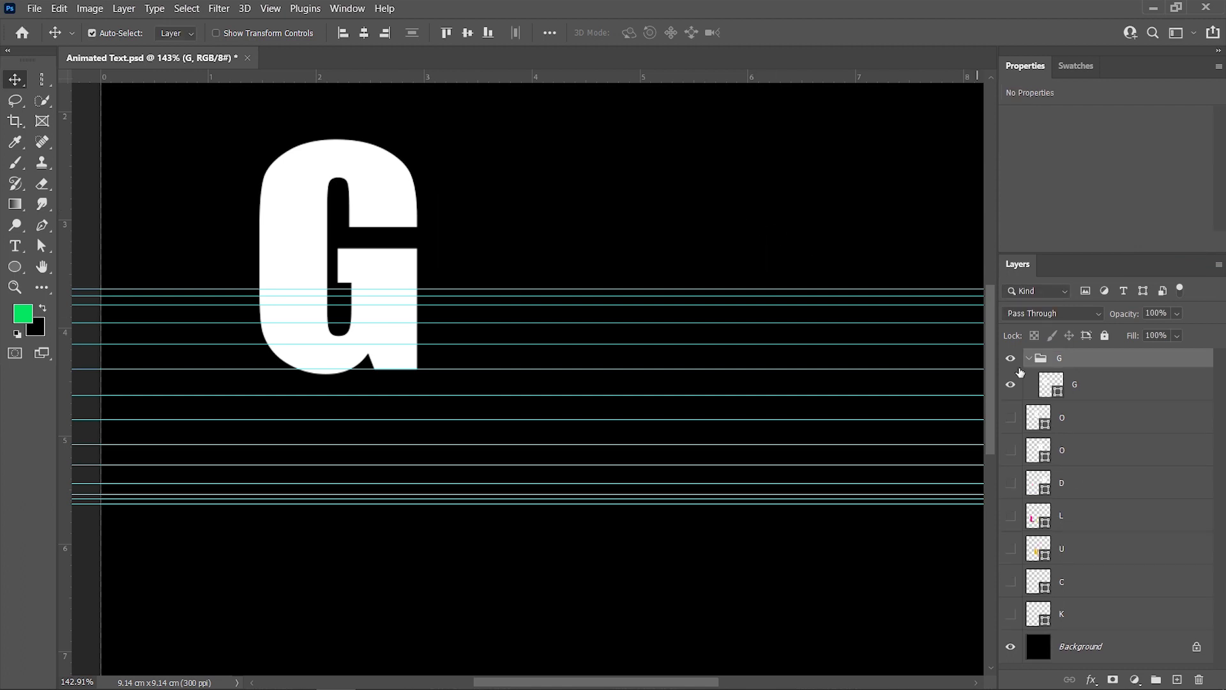
{"action": "left_click", "coordinate": [1076, 392]}
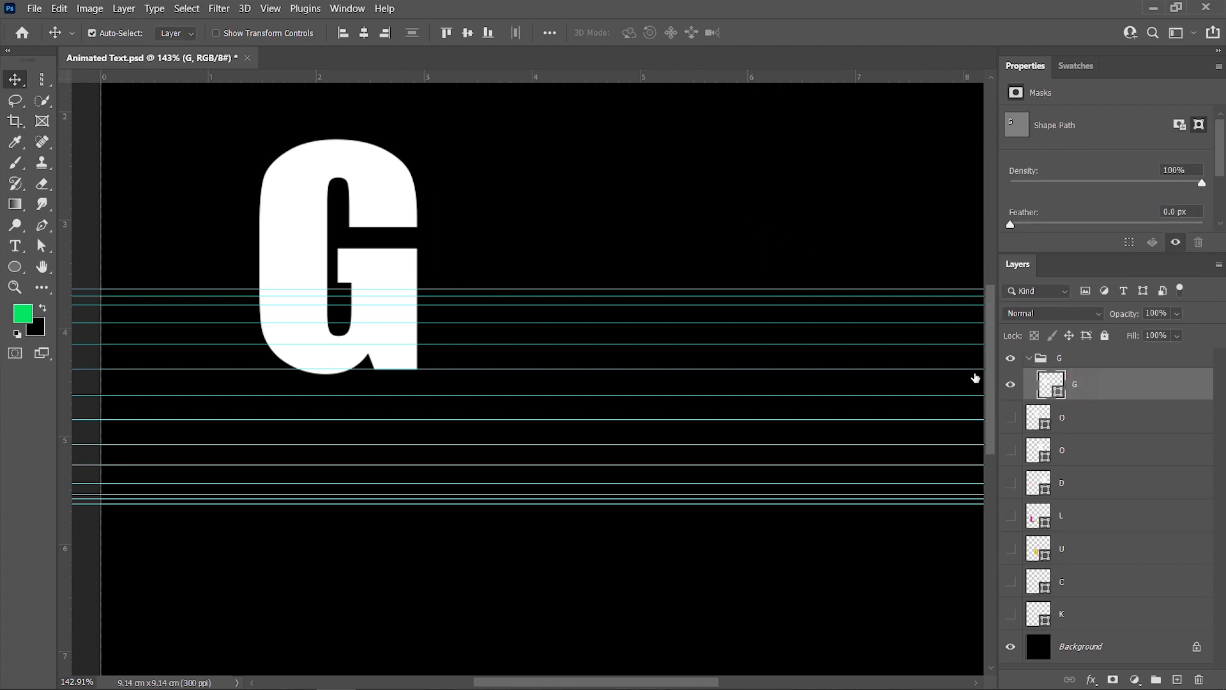
{"action": "left_click", "coordinate": [123, 9]}
{"action": "mouse_move", "coordinate": [134, 24]}
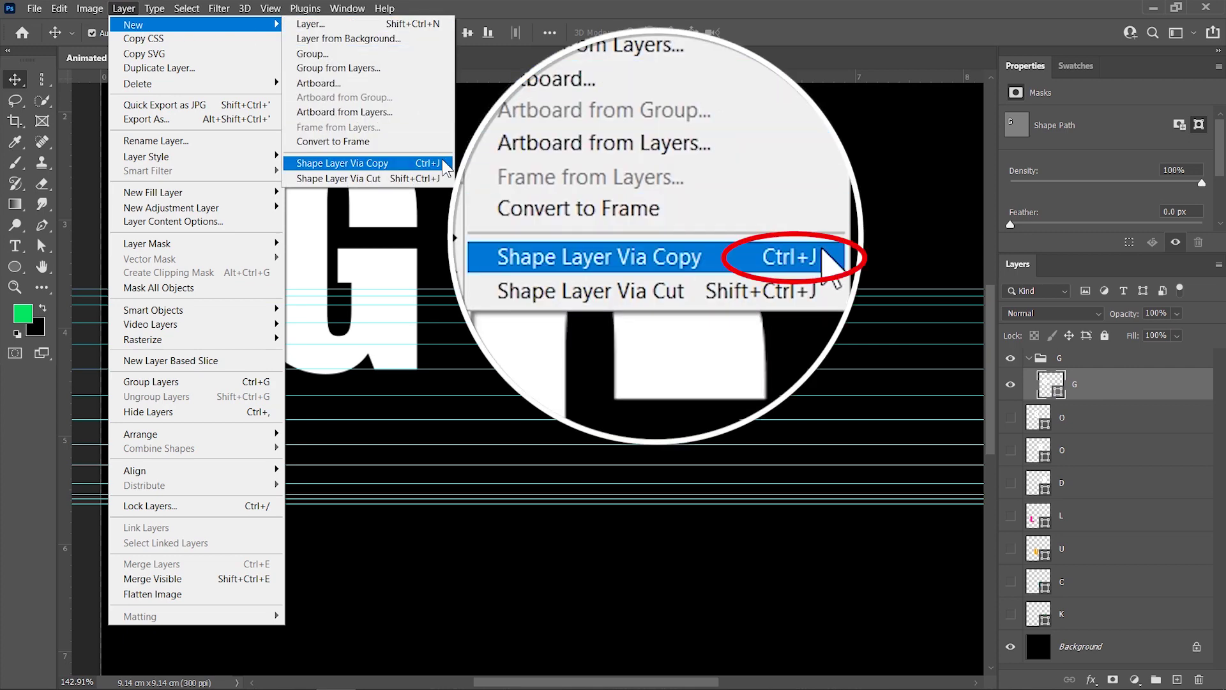
Duplicate the G layer, hide the original, and raise the copy's lower anchors to squash it.
{"action": "left_click", "coordinate": [445, 164]}
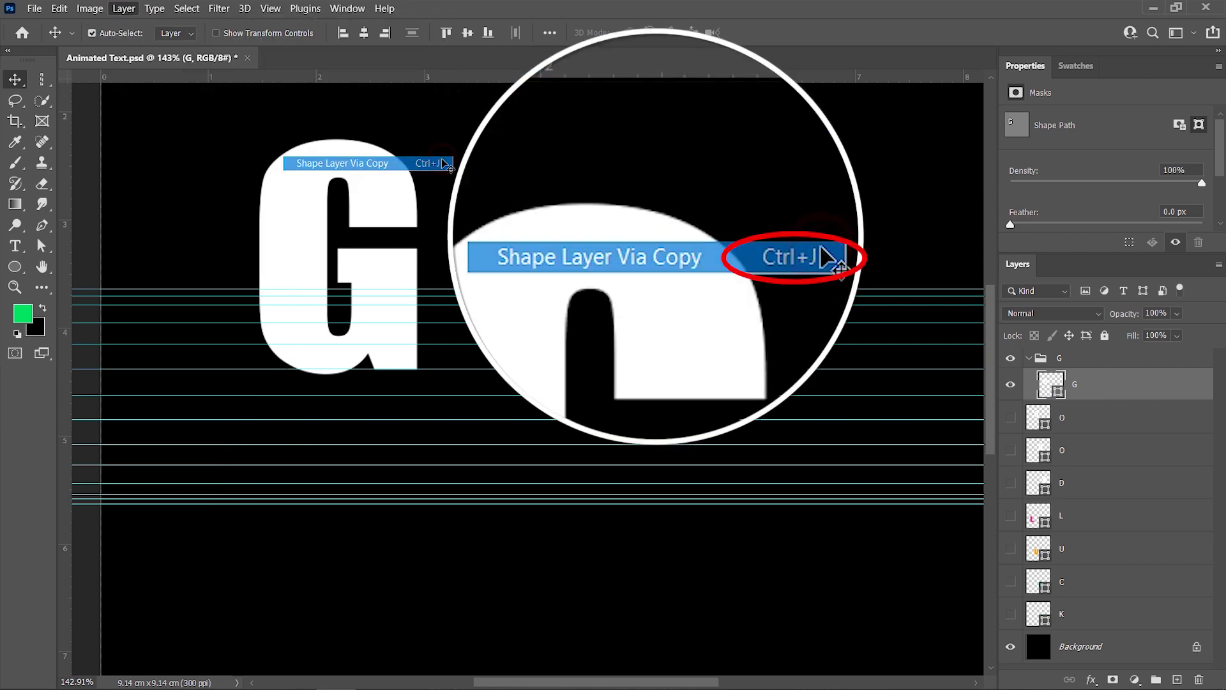
{"action": "left_click", "coordinate": [1012, 418]}
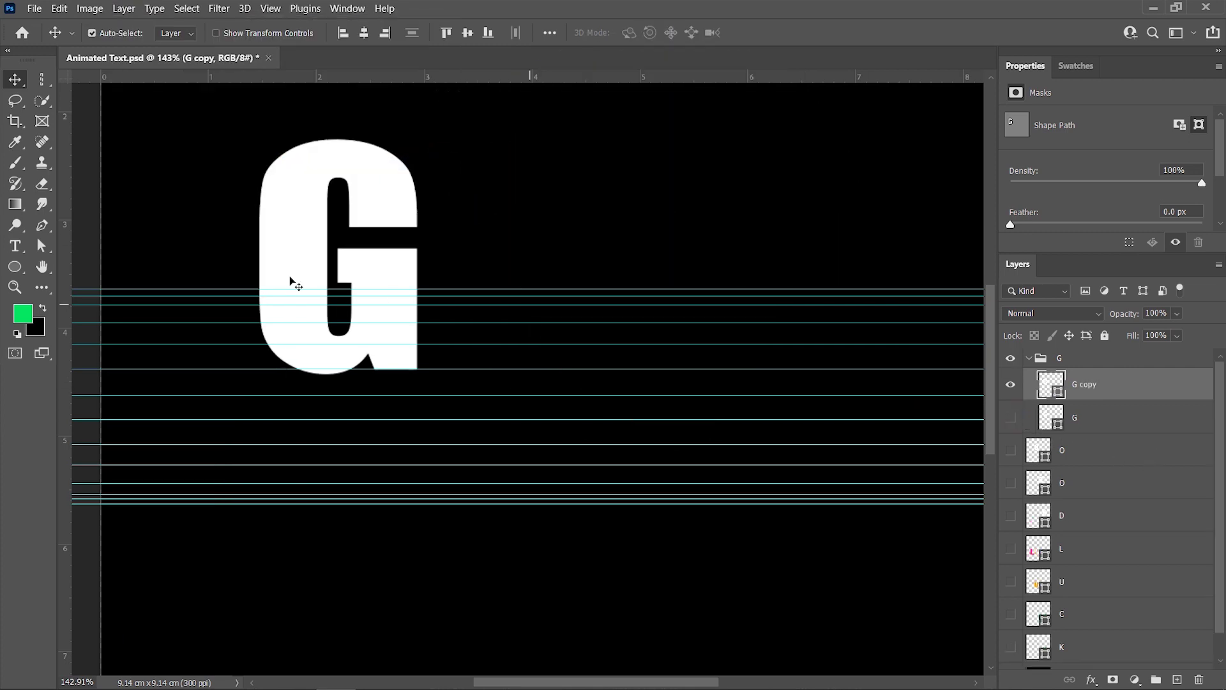
{"action": "left_click", "coordinate": [42, 246]}
{"action": "left_click", "coordinate": [121, 247]}
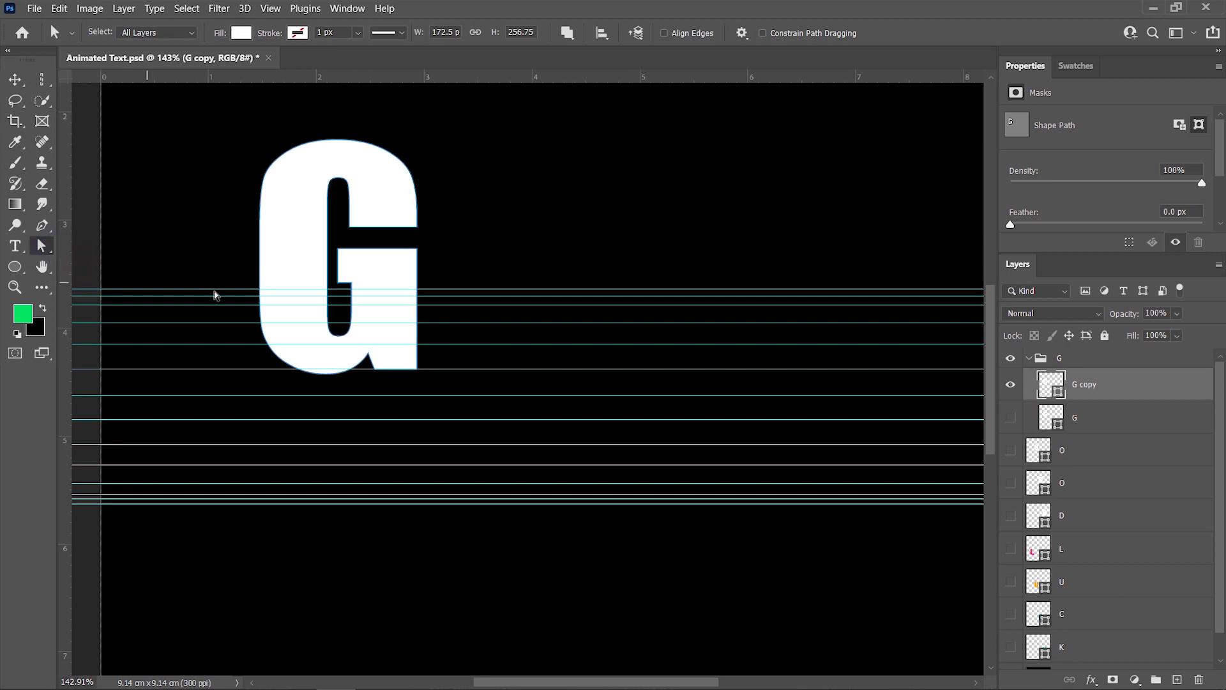
{"action": "scroll", "coordinate": [284, 318], "scroll_direction": "up", "scroll_amount": 1}
{"action": "scroll", "coordinate": [284, 318], "scroll_direction": "up", "scroll_amount": 2}
{"action": "scroll", "coordinate": [364, 337], "scroll_direction": "up", "scroll_amount": 1}
{"action": "left_click_drag", "start_coordinate": [512, 274], "coordinate": [211, 487]}
{"action": "left_click_drag", "start_coordinate": [343, 465], "coordinate": [342, 459]}
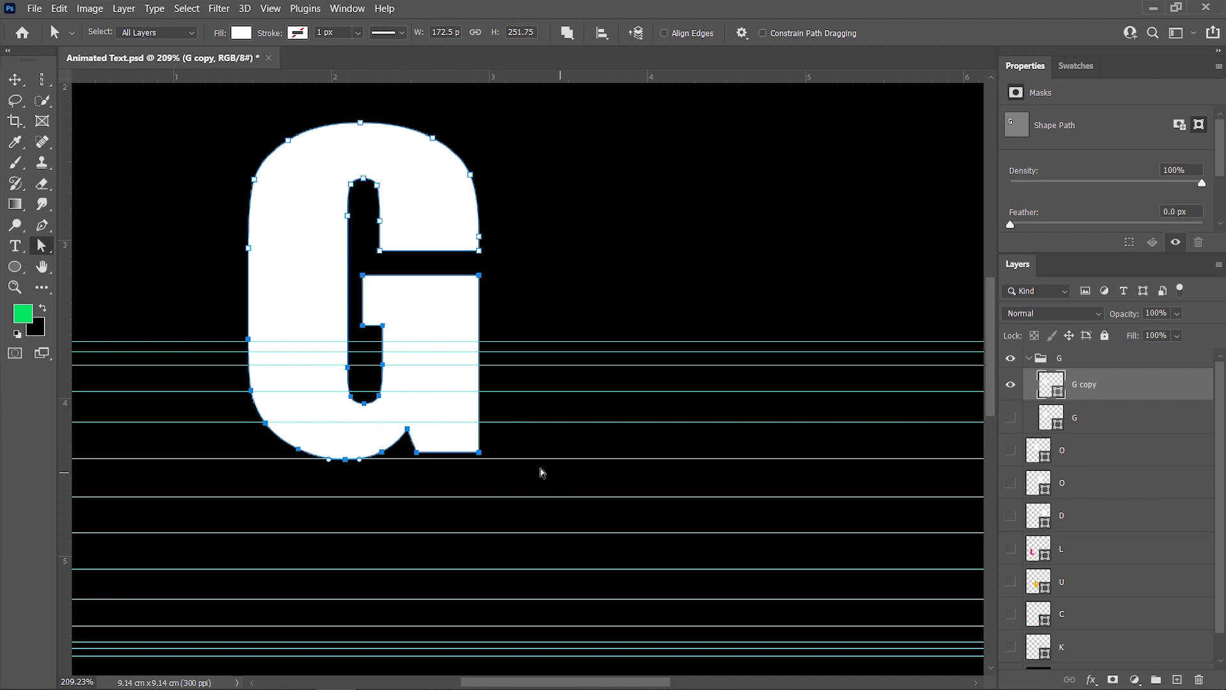
Make another G copy, hide the previous one, and raise its bottom further.
{"action": "key", "text": "ctrl+j"}
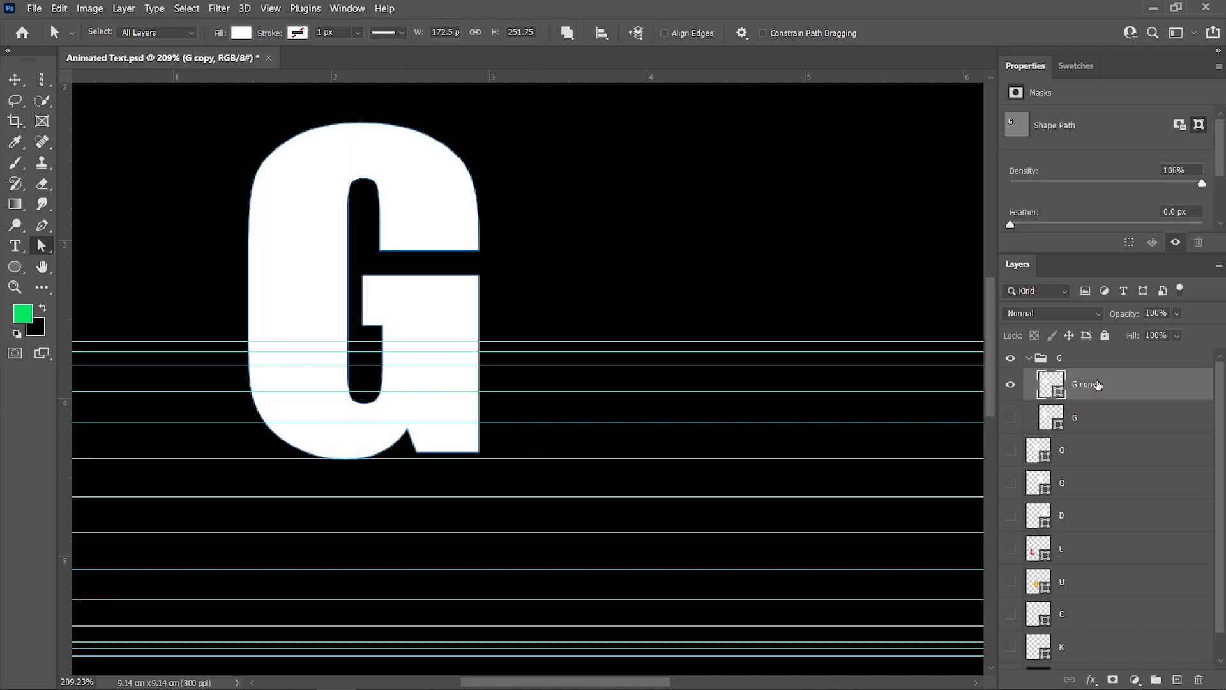
{"action": "left_click", "coordinate": [1011, 420]}
{"action": "left_click_drag", "start_coordinate": [519, 260], "coordinate": [234, 498]}
{"action": "left_click_drag", "start_coordinate": [345, 461], "coordinate": [345, 451]}
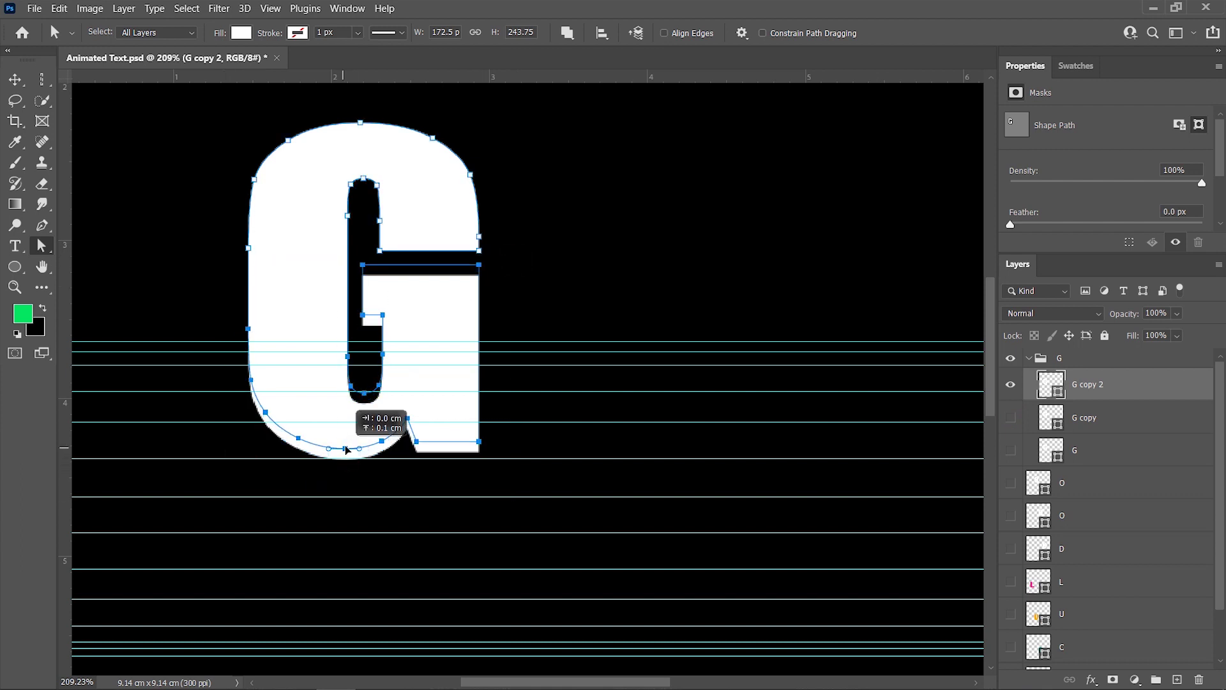
{"action": "left_click_drag", "start_coordinate": [501, 241], "coordinate": [241, 446]}
{"action": "left_click_drag", "start_coordinate": [344, 460], "coordinate": [345, 431]}
{"action": "mouse_move", "coordinate": [492, 227]}
{"action": "left_mouse_down"}
{"action": "mouse_move", "coordinate": [256, 402]}
{"action": "mouse_move", "coordinate": [295, 427]}
{"action": "mouse_move", "coordinate": [345, 427]}
{"action": "left_mouse_up"}
{"action": "left_click", "coordinate": [414, 444]}
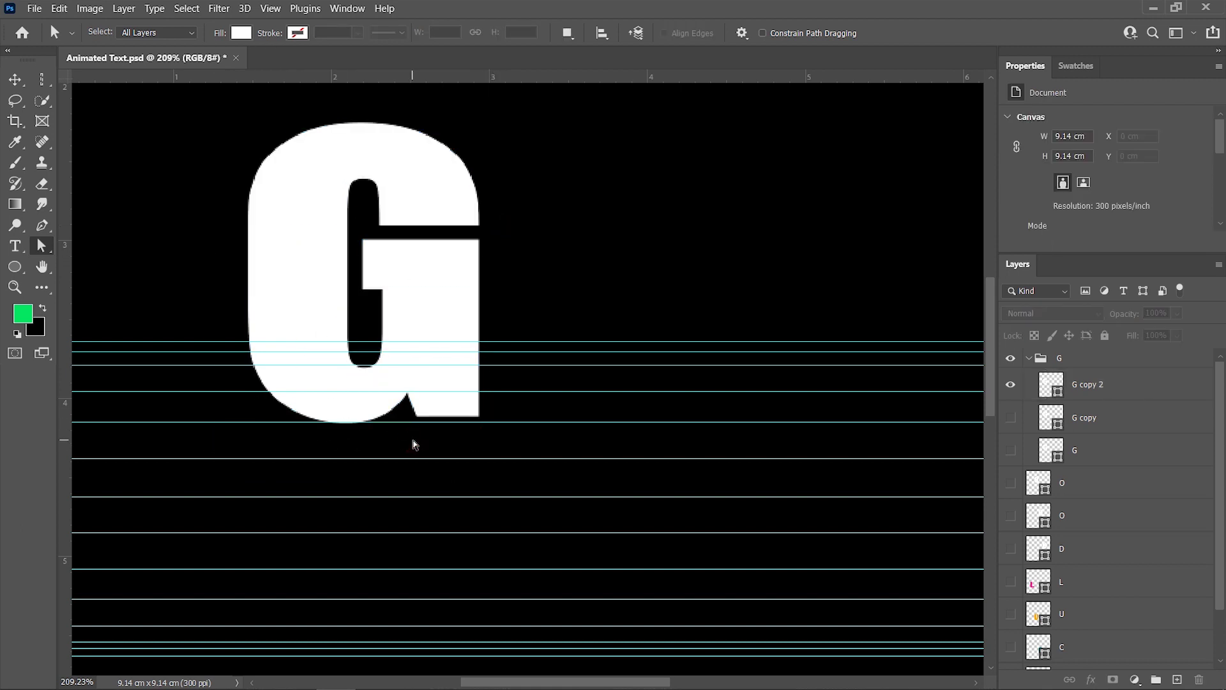
{"action": "left_click", "coordinate": [1132, 388]}
Duplicate G copy 2 into G copy 3, hide the previous copy, and shorten its G.
{"action": "key", "text": "ctrl+j"}
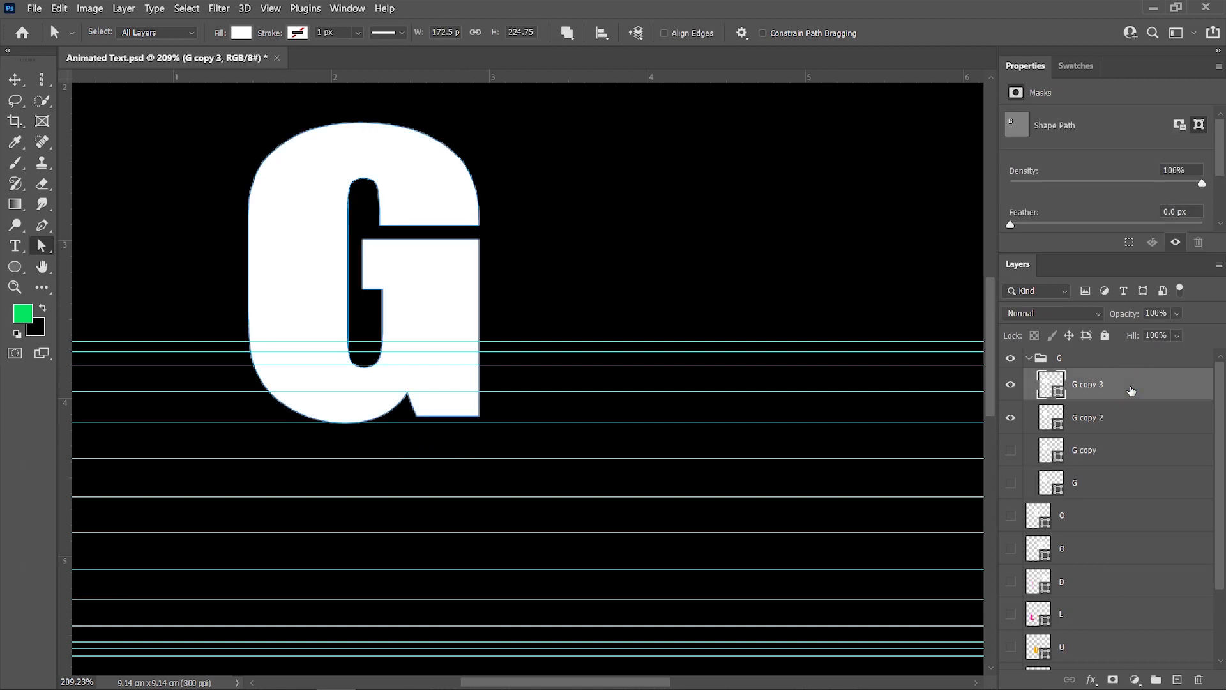
{"action": "left_click", "coordinate": [1011, 419]}
{"action": "left_click_drag", "start_coordinate": [262, 390], "coordinate": [224, 446]}
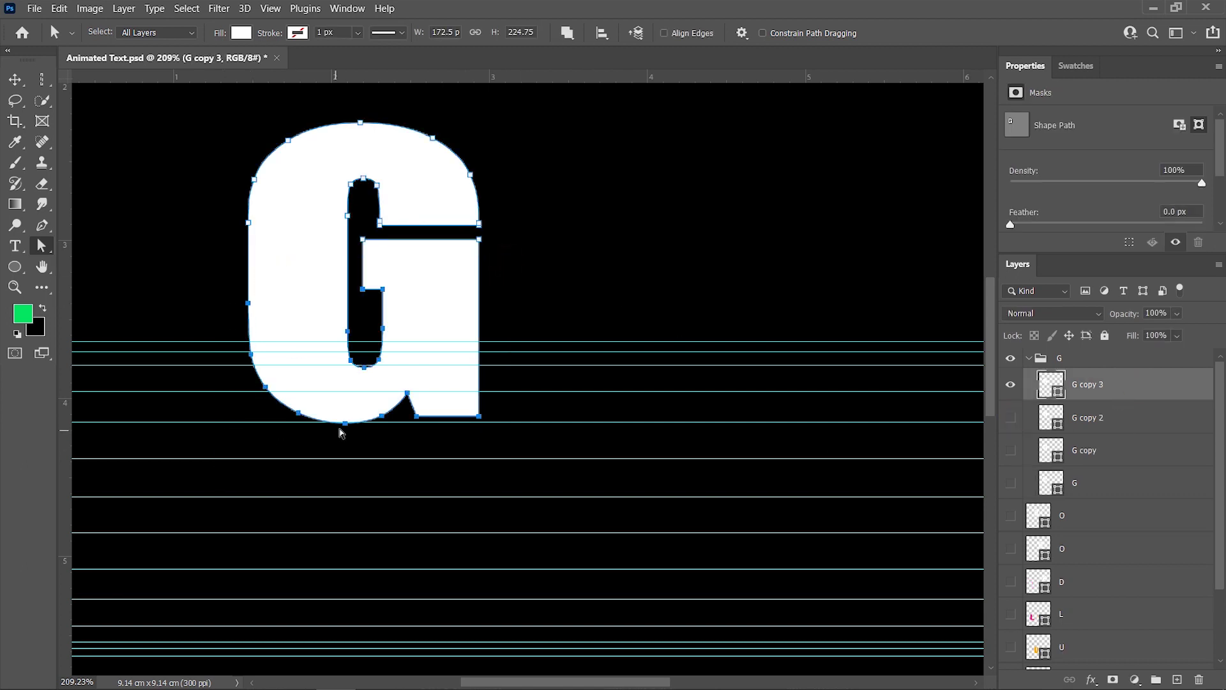
{"action": "left_click_drag", "start_coordinate": [345, 418], "coordinate": [345, 396]}
{"action": "left_click_drag", "start_coordinate": [515, 200], "coordinate": [208, 430]}
{"action": "left_click_drag", "start_coordinate": [343, 399], "coordinate": [342, 396]}
{"action": "left_click_drag", "start_coordinate": [343, 395], "coordinate": [344, 394]}
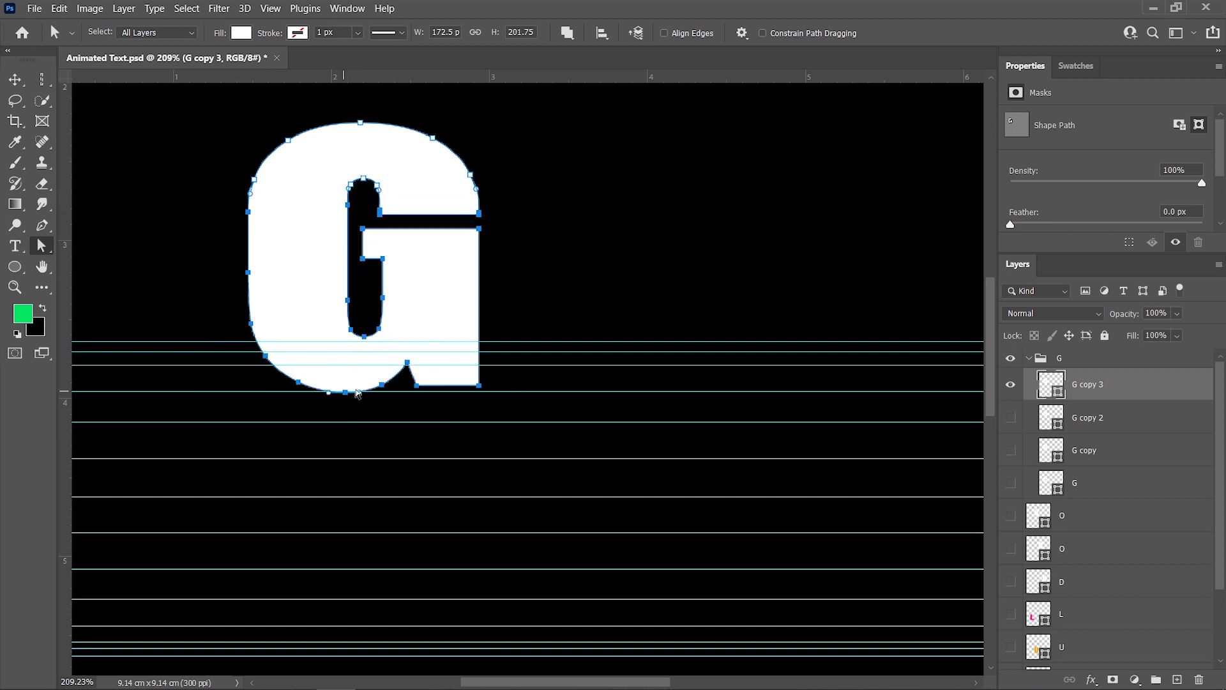
Duplicate into G copy 4 and raise the G's bottom twice, the second by about 18 px.
{"action": "left_click", "coordinate": [1139, 395]}
{"action": "key", "text": "ctrl+j"}
{"action": "left_click_drag", "start_coordinate": [512, 291], "coordinate": [236, 454]}
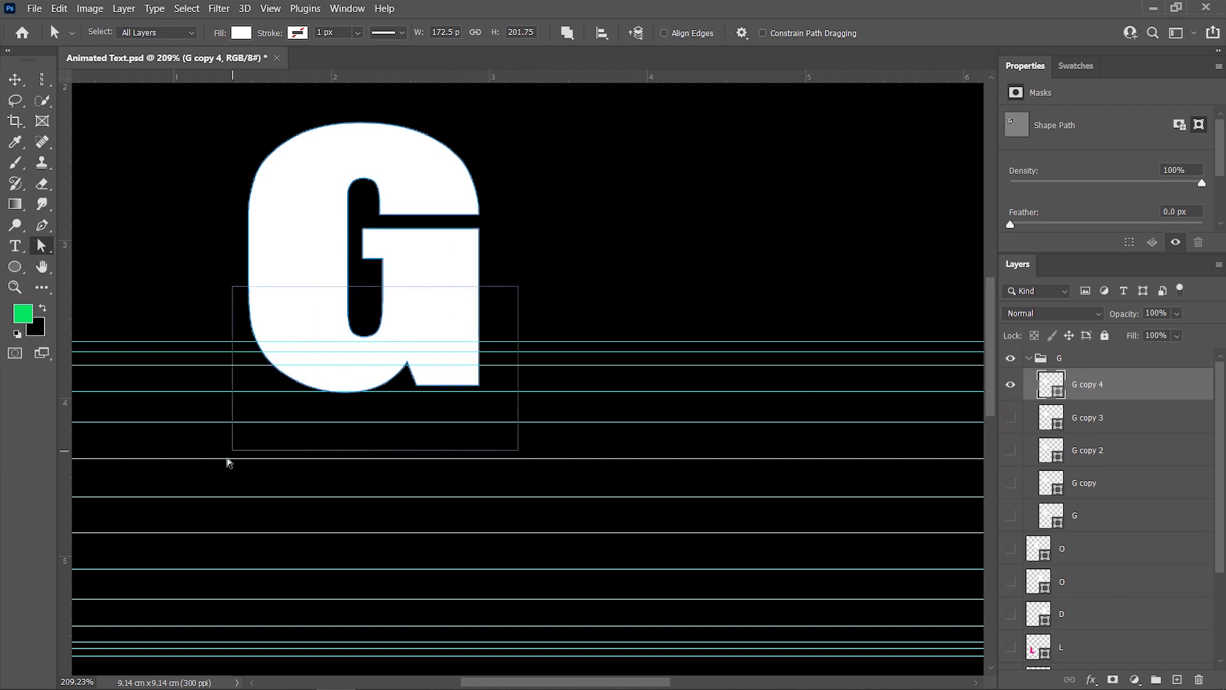
{"action": "left_click_drag", "start_coordinate": [346, 391], "coordinate": [346, 370]}
{"action": "left_click", "coordinate": [340, 402]}
{"action": "left_click", "coordinate": [1064, 394]}
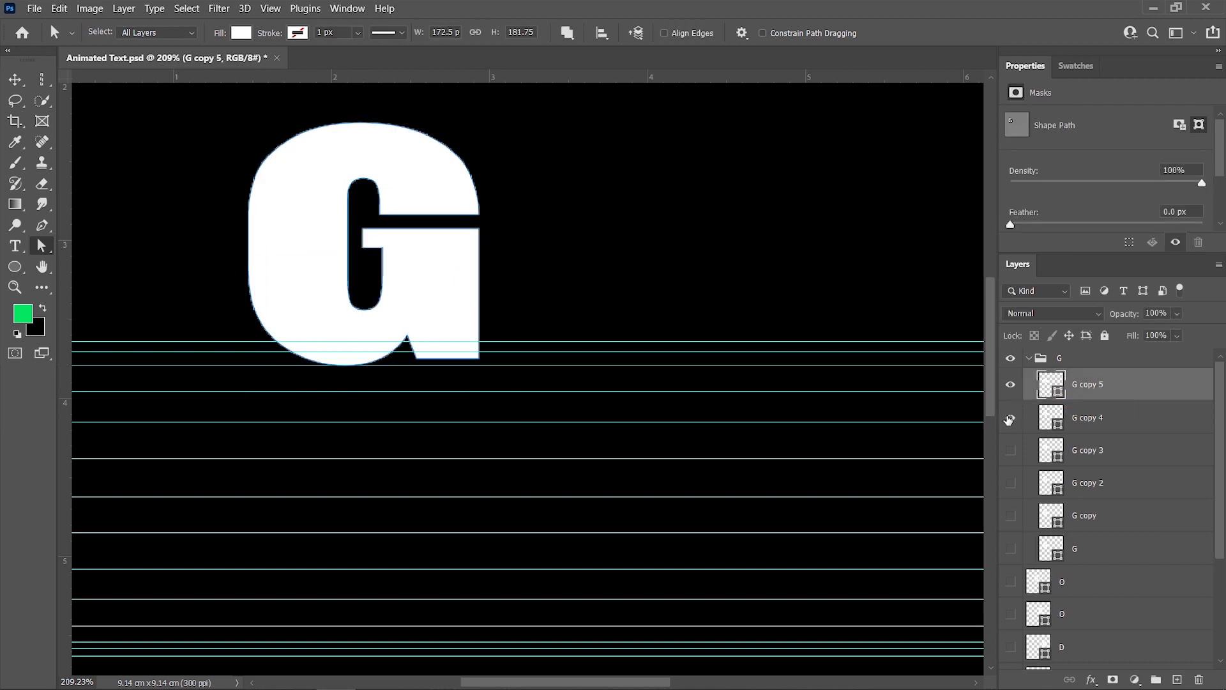
{"action": "left_click_drag", "start_coordinate": [240, 377], "coordinate": [204, 412]}
{"action": "left_click_drag", "start_coordinate": [345, 366], "coordinate": [345, 355]}
{"action": "left_click", "coordinate": [524, 370]}
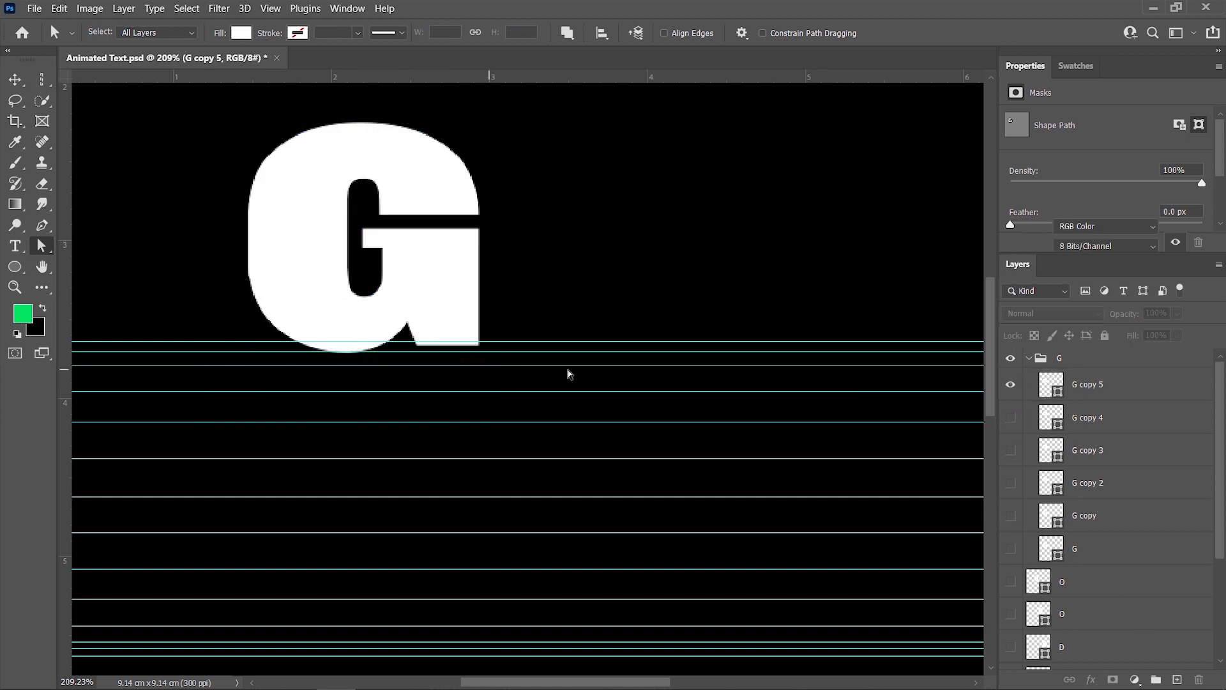
Duplicate G copy 5 into G copy 6, raise its bottom further, and hide it.
{"action": "left_click", "coordinate": [1053, 383]}
{"action": "key", "text": "ctrl+j"}
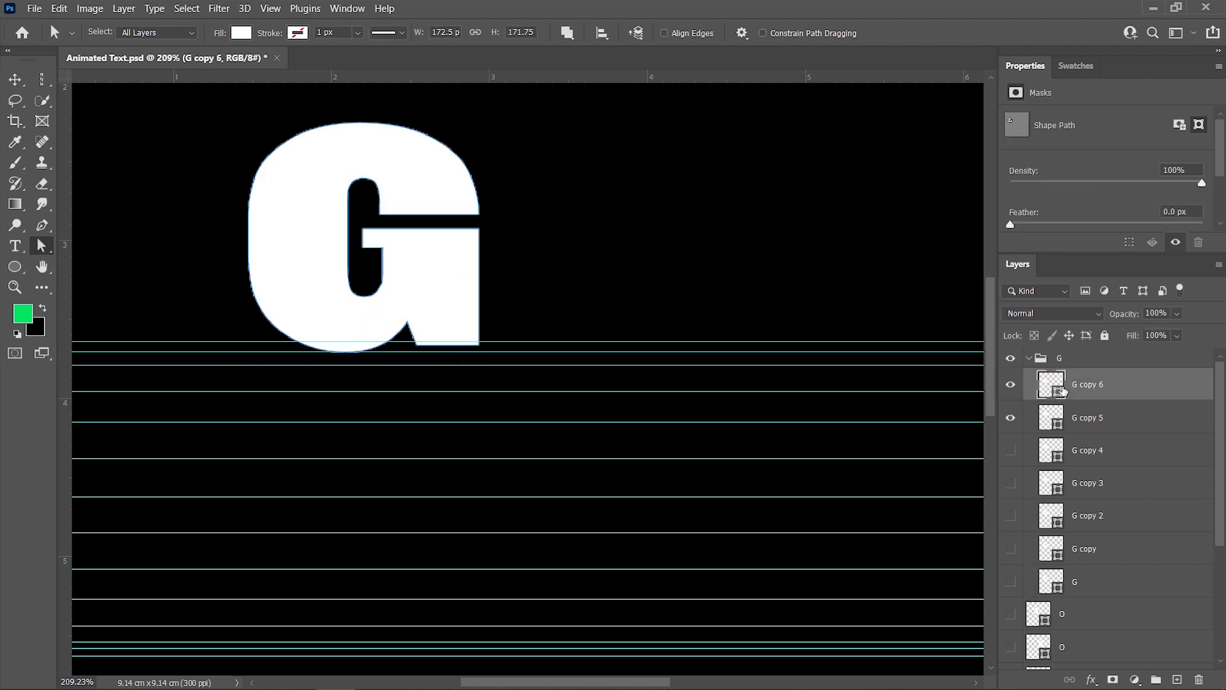
{"action": "left_click_drag", "start_coordinate": [513, 267], "coordinate": [182, 425]}
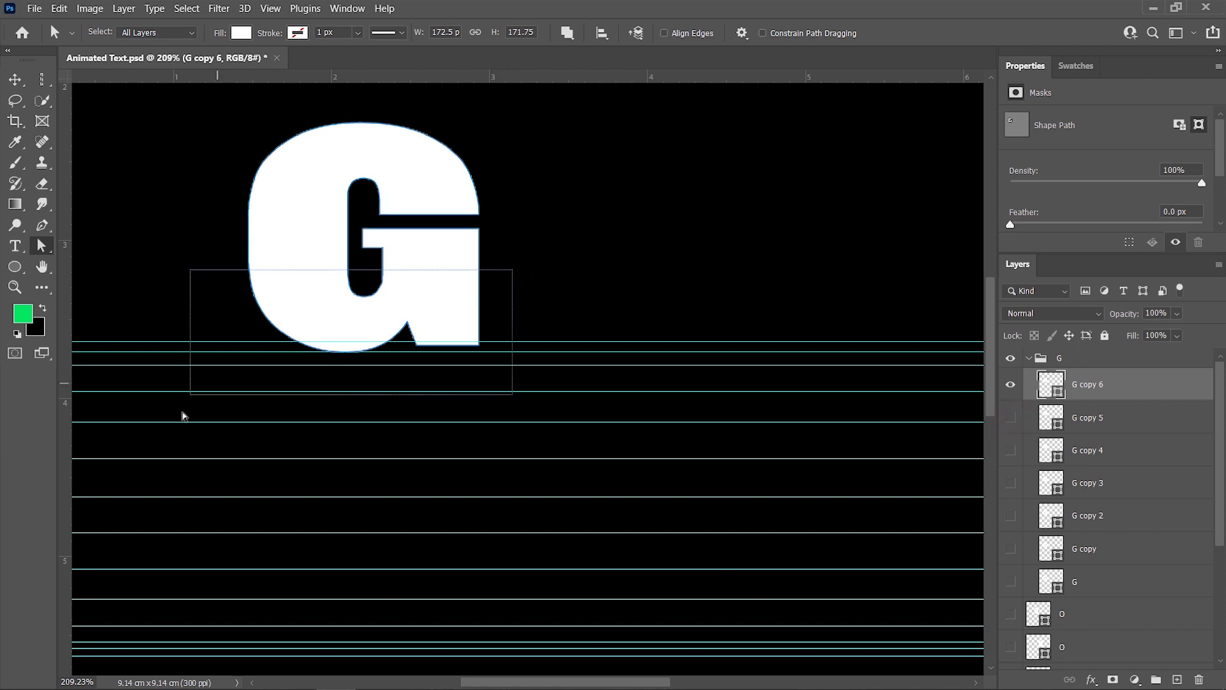
{"action": "left_click_drag", "start_coordinate": [346, 355], "coordinate": [346, 346]}
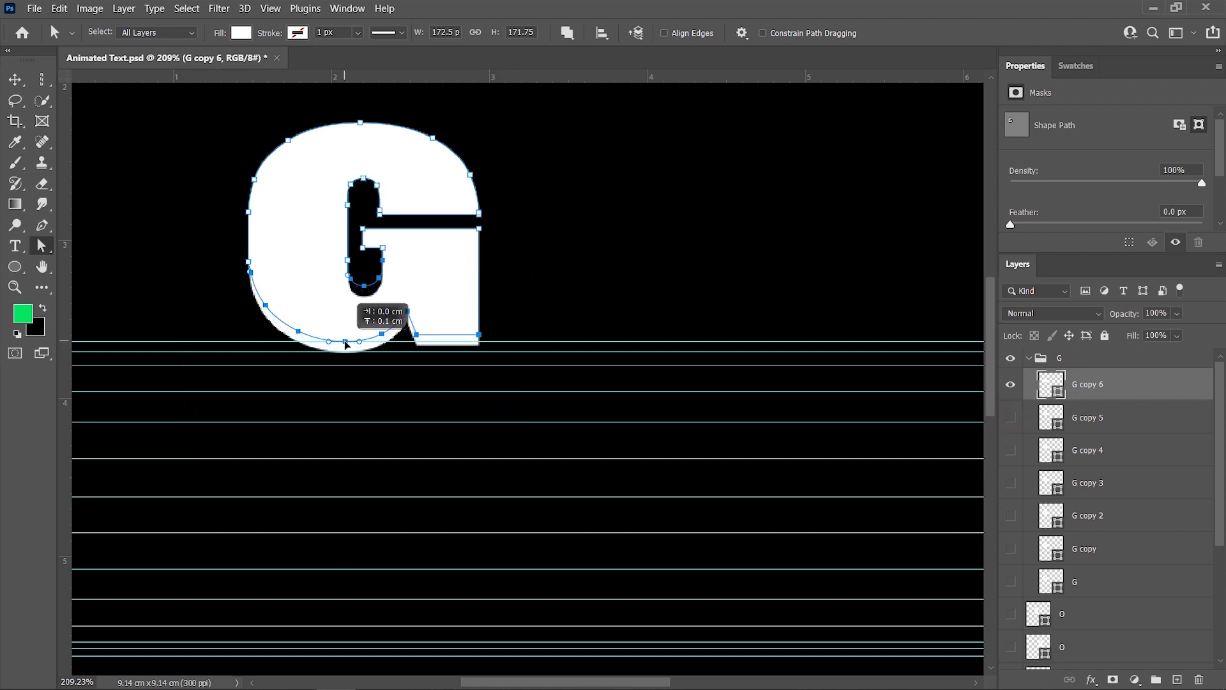
{"action": "left_click", "coordinate": [231, 319]}
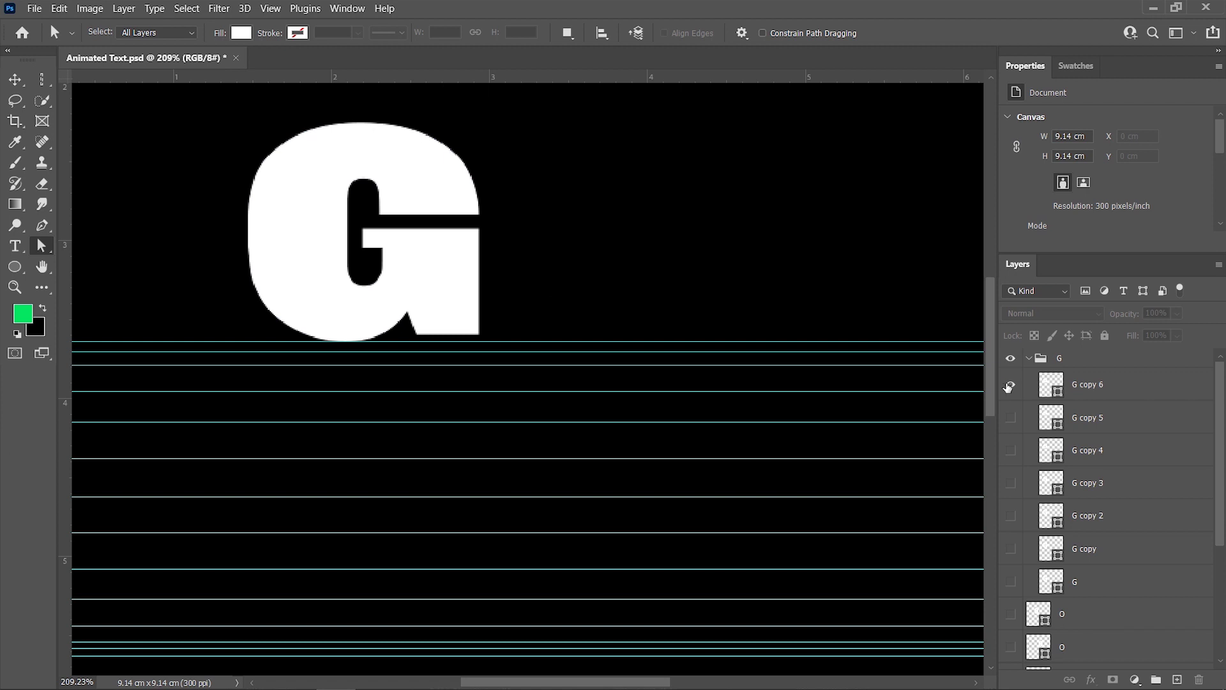
{"action": "left_click", "coordinate": [1009, 385]}
Stretch the original G taller by dragging its lower anchor points down.
{"action": "left_click", "coordinate": [1034, 573]}
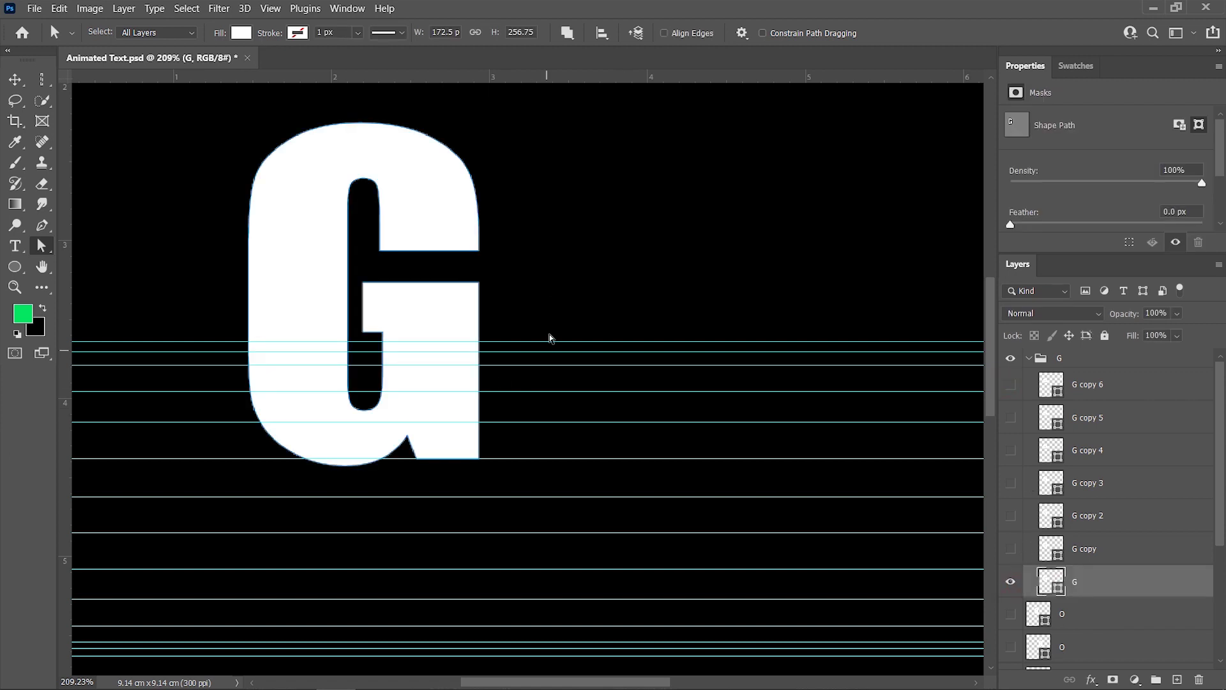
{"action": "left_click_drag", "start_coordinate": [520, 311], "coordinate": [276, 498]}
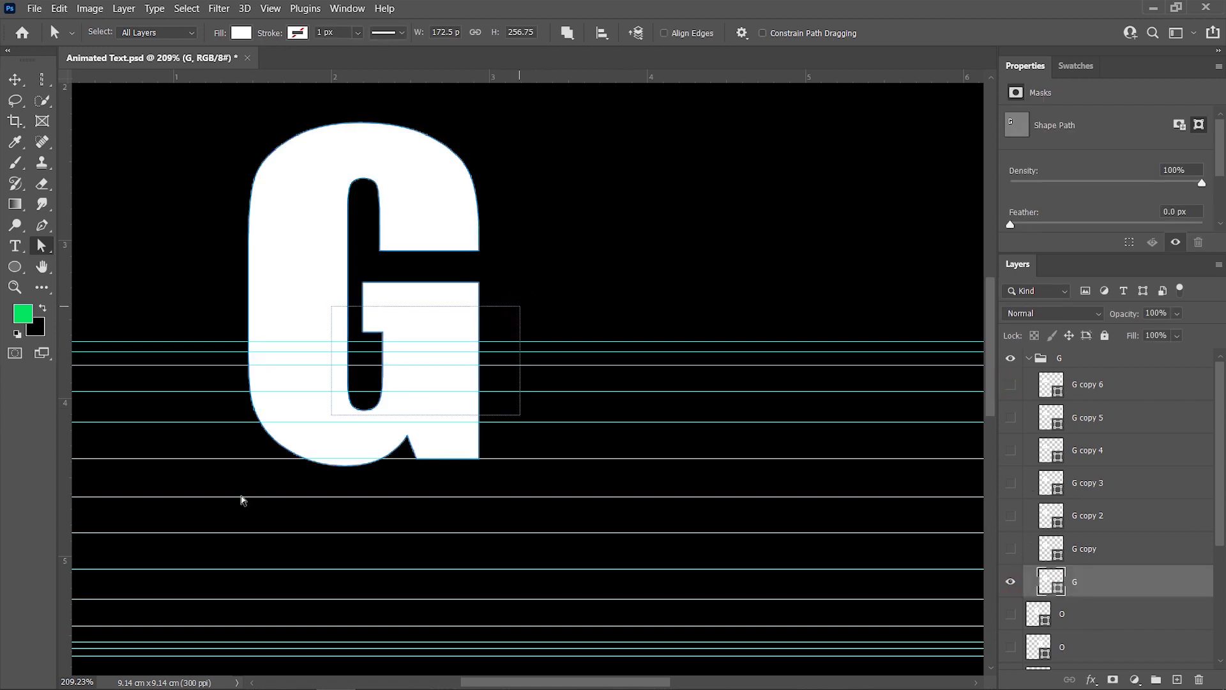
{"action": "left_click_drag", "start_coordinate": [346, 470], "coordinate": [345, 486]}
{"action": "left_click_drag", "start_coordinate": [515, 273], "coordinate": [205, 507]}
{"action": "left_click_drag", "start_coordinate": [348, 480], "coordinate": [344, 502]}
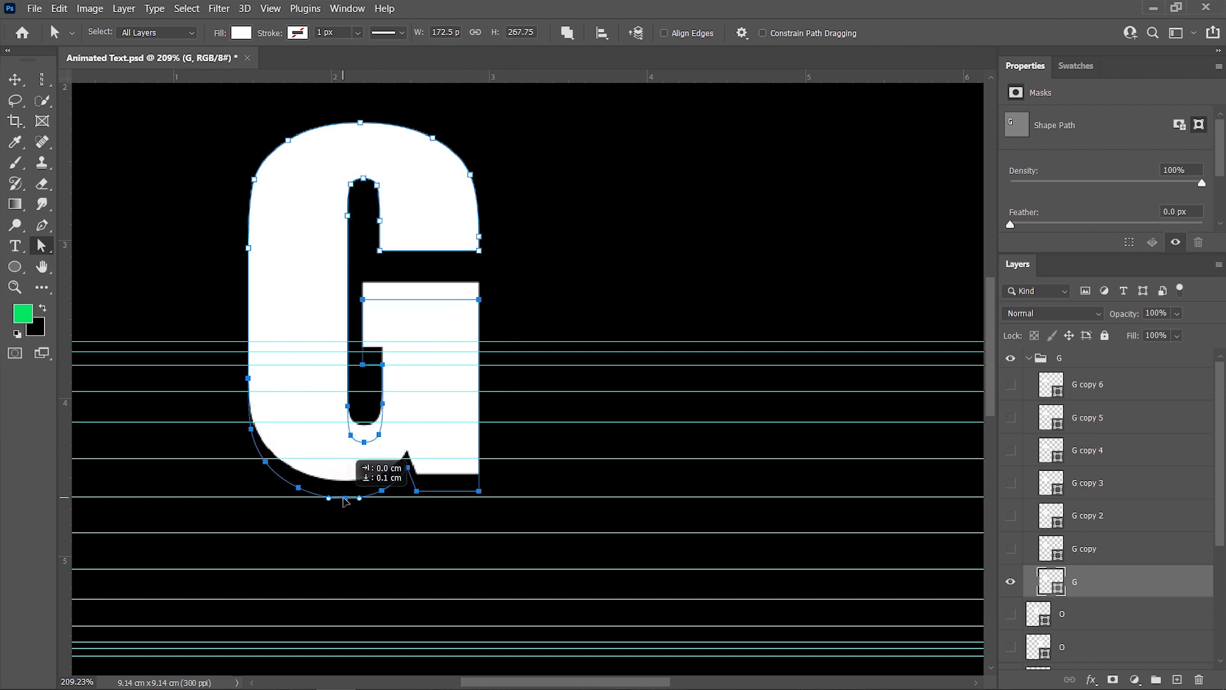
{"action": "left_click", "coordinate": [383, 520]}
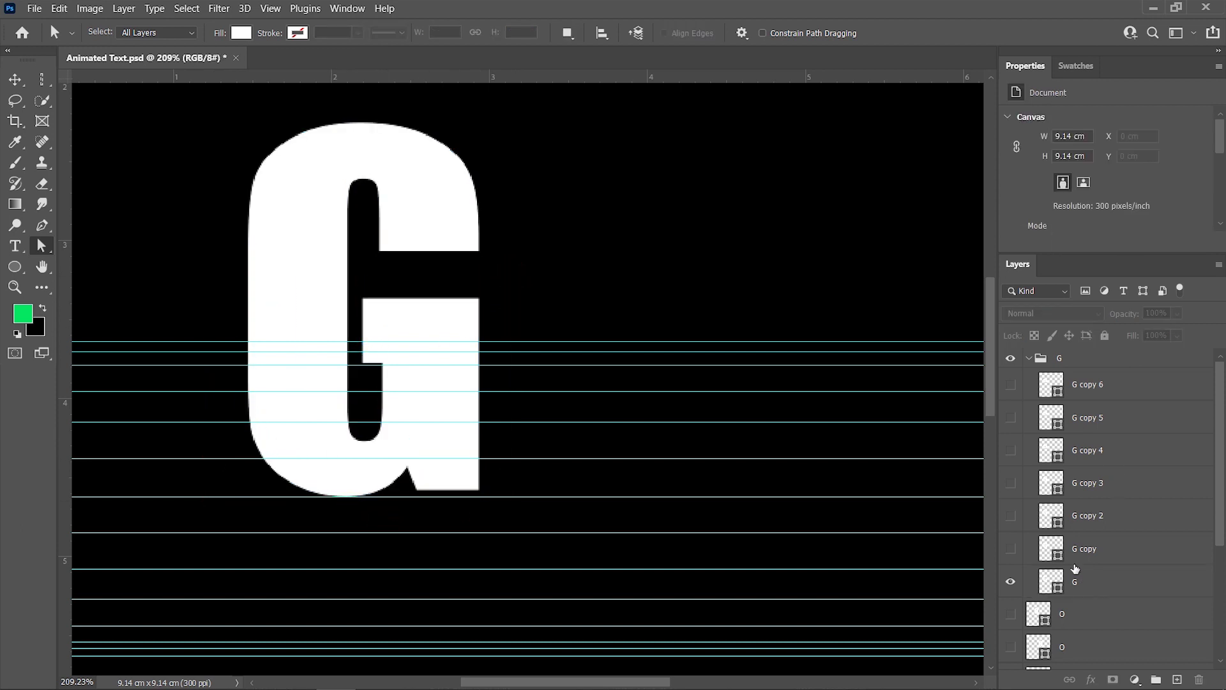
Duplicate the G into G copy 7 and lower its bottom further.
{"action": "left_click", "coordinate": [1074, 597]}
{"action": "key", "text": "ctrl+j"}
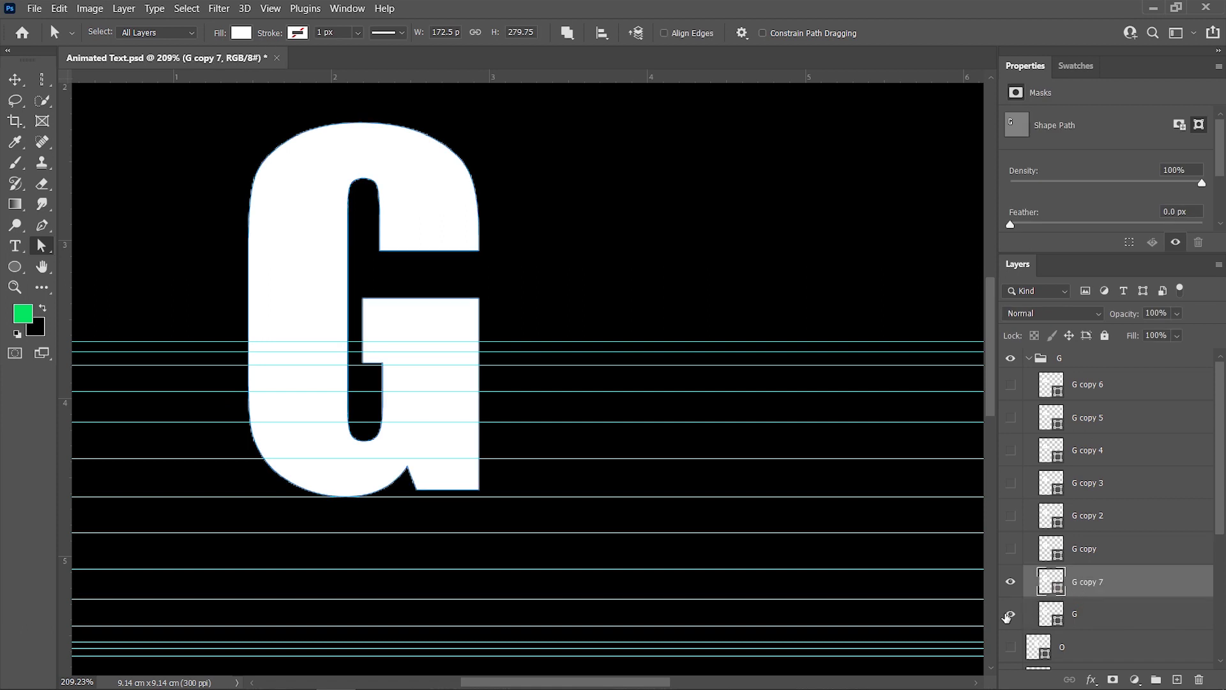
{"action": "left_click_drag", "start_coordinate": [520, 233], "coordinate": [217, 531]}
{"action": "left_click_drag", "start_coordinate": [347, 497], "coordinate": [345, 515]}
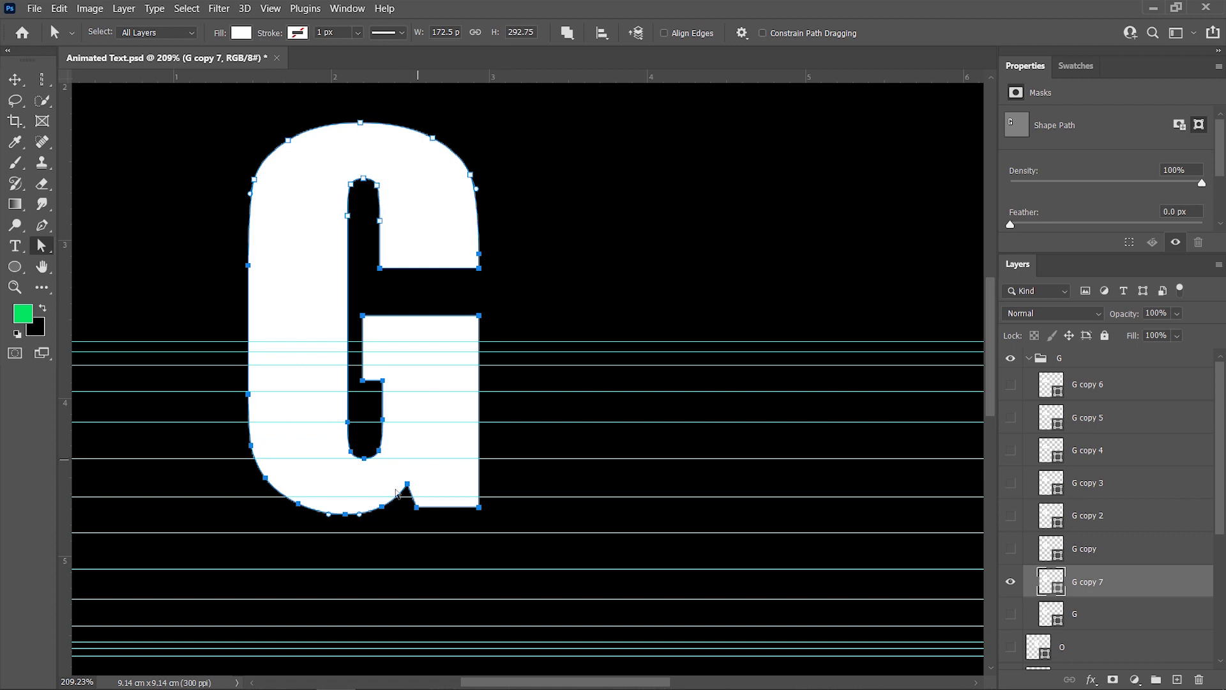
{"action": "left_click_drag", "start_coordinate": [348, 521], "coordinate": [351, 538]}
Create G copy 8, hide G copy 7, and stretch the new G's bottom lower.
{"action": "key", "text": "ctrl+j"}
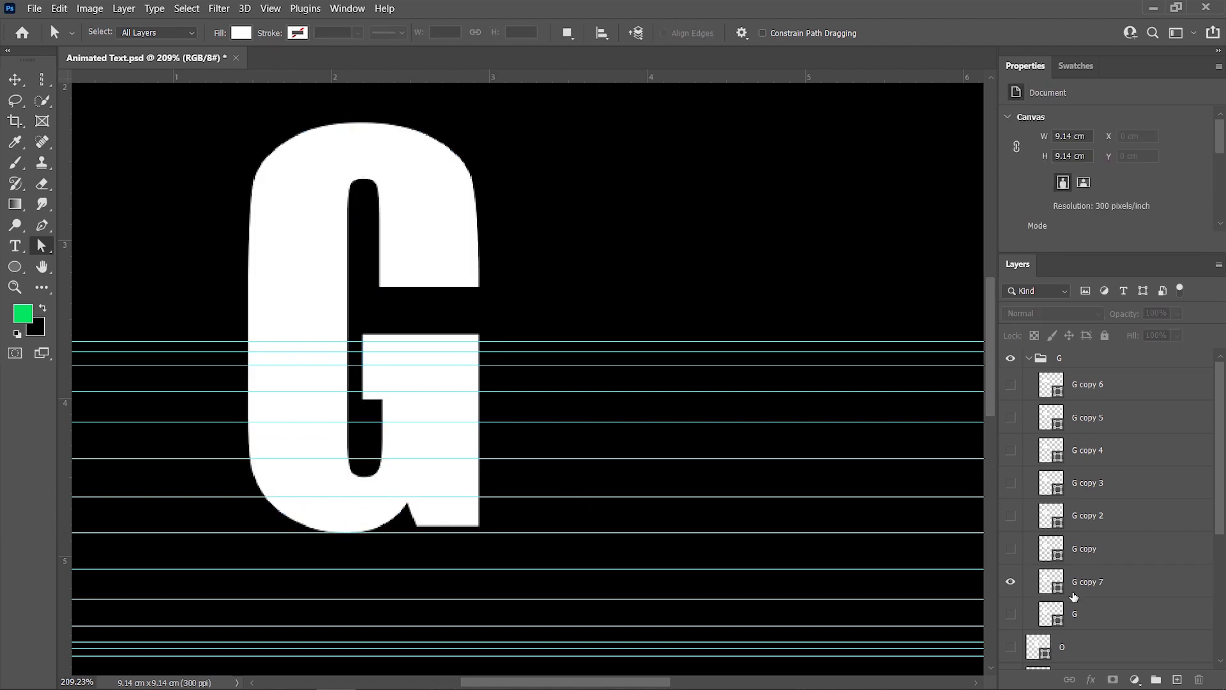
{"action": "left_click", "coordinate": [1010, 614]}
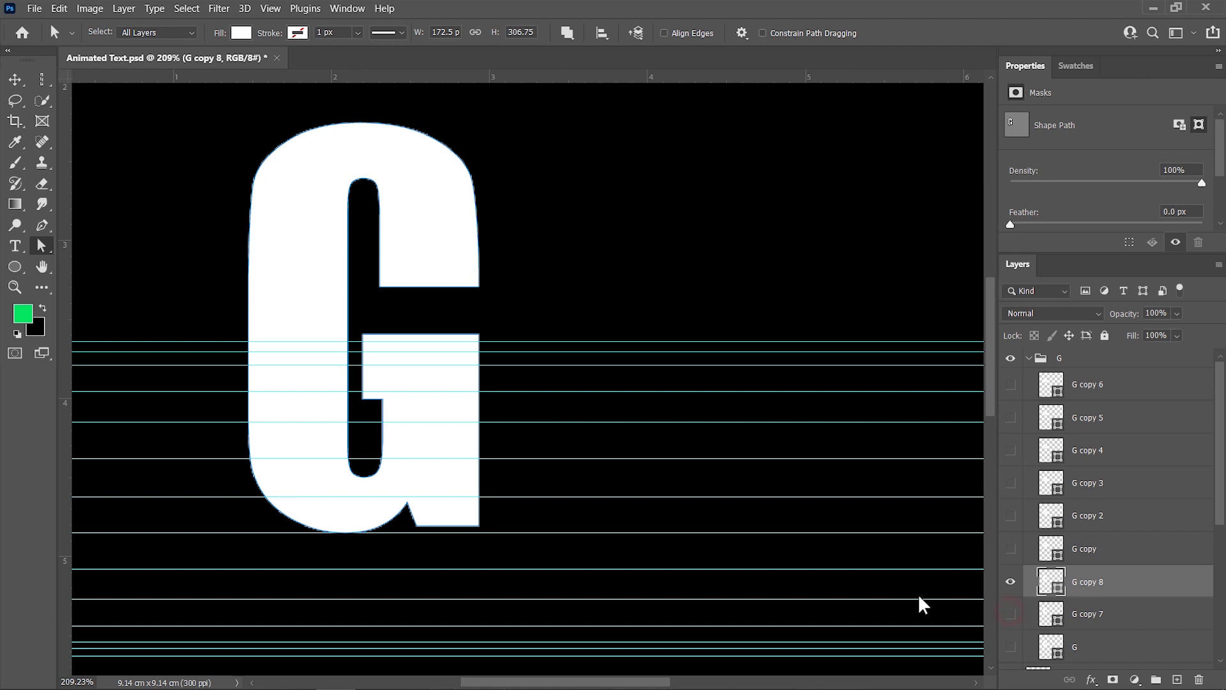
{"action": "scroll", "coordinate": [586, 511], "scroll_direction": "down", "scroll_amount": 1}
{"action": "scroll", "coordinate": [527, 354], "scroll_direction": "down", "scroll_amount": 1}
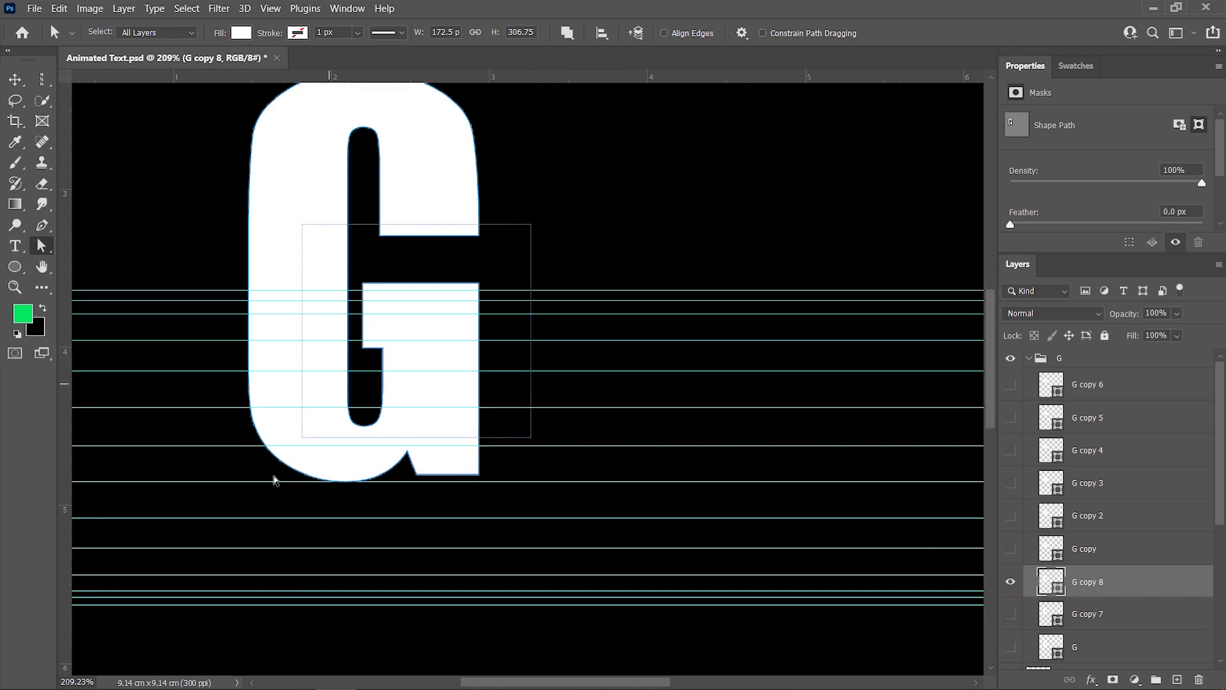
{"action": "left_click_drag", "start_coordinate": [530, 220], "coordinate": [233, 513]}
{"action": "left_click_drag", "start_coordinate": [347, 486], "coordinate": [350, 522]}
{"action": "left_click", "coordinate": [405, 541]}
Lengthen the G on G copy 8 by pulling its bottom anchors further down.
{"action": "left_click", "coordinate": [1137, 580]}
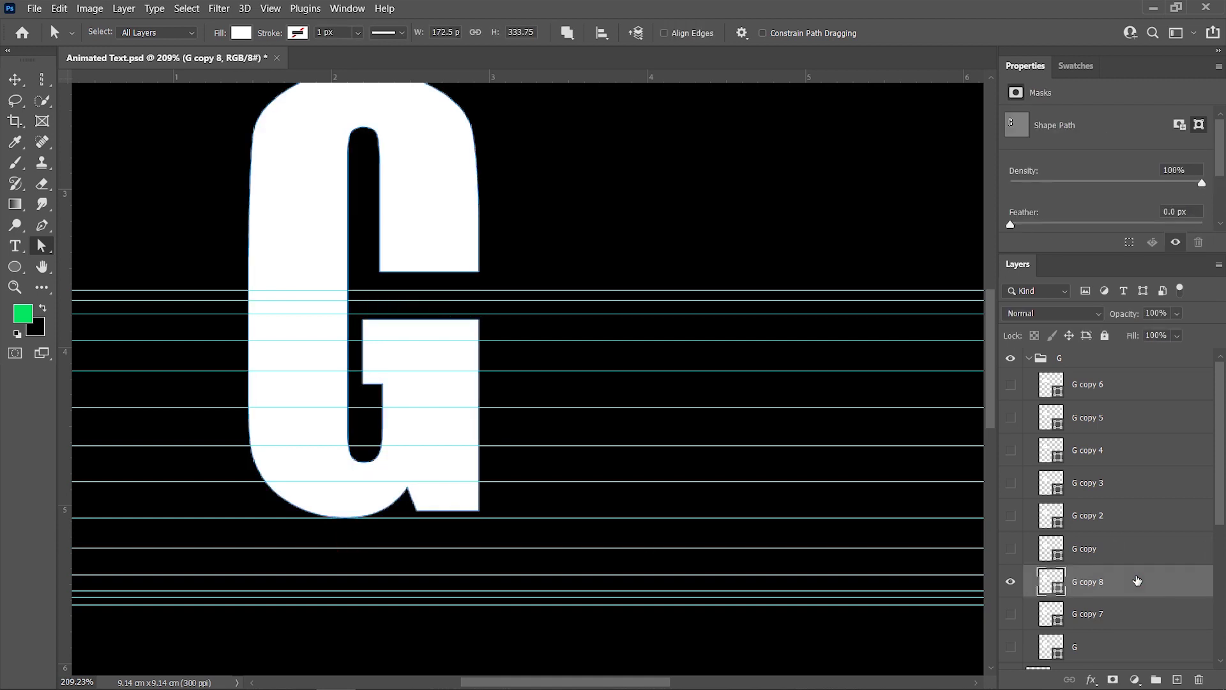
{"action": "left_click", "coordinate": [357, 515]}
{"action": "left_click_drag", "start_coordinate": [347, 519], "coordinate": [348, 547]}
{"action": "left_click", "coordinate": [526, 479]}
Duplicate G copy 9 into G copy 10, lowering the bottom about 0.2 cm and adjusting the crossbar.
{"action": "left_click", "coordinate": [1057, 586]}
{"action": "key", "text": "ctrl+j"}
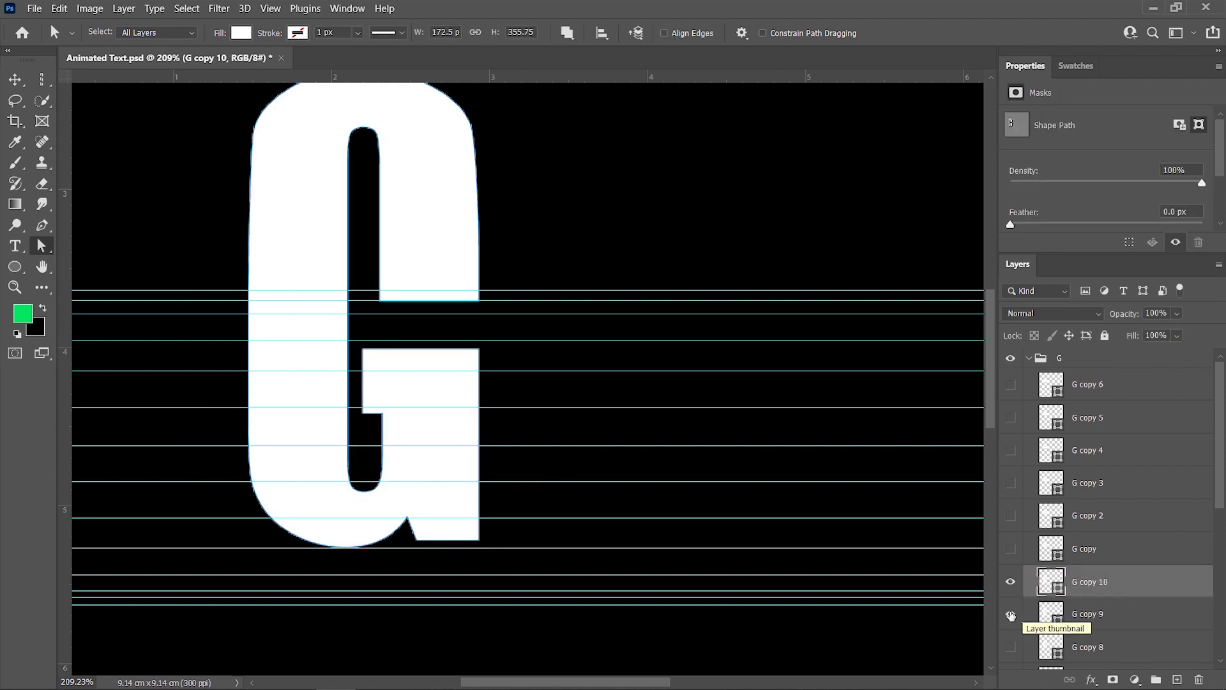
{"action": "left_click_drag", "start_coordinate": [521, 269], "coordinate": [175, 614]}
{"action": "left_click_drag", "start_coordinate": [345, 547], "coordinate": [345, 577]}
{"action": "mouse_move", "coordinate": [522, 317]}
{"action": "left_mouse_down"}
{"action": "mouse_move", "coordinate": [374, 343]}
{"action": "mouse_move", "coordinate": [466, 348]}
{"action": "left_mouse_up"}
{"action": "left_click", "coordinate": [524, 350]}
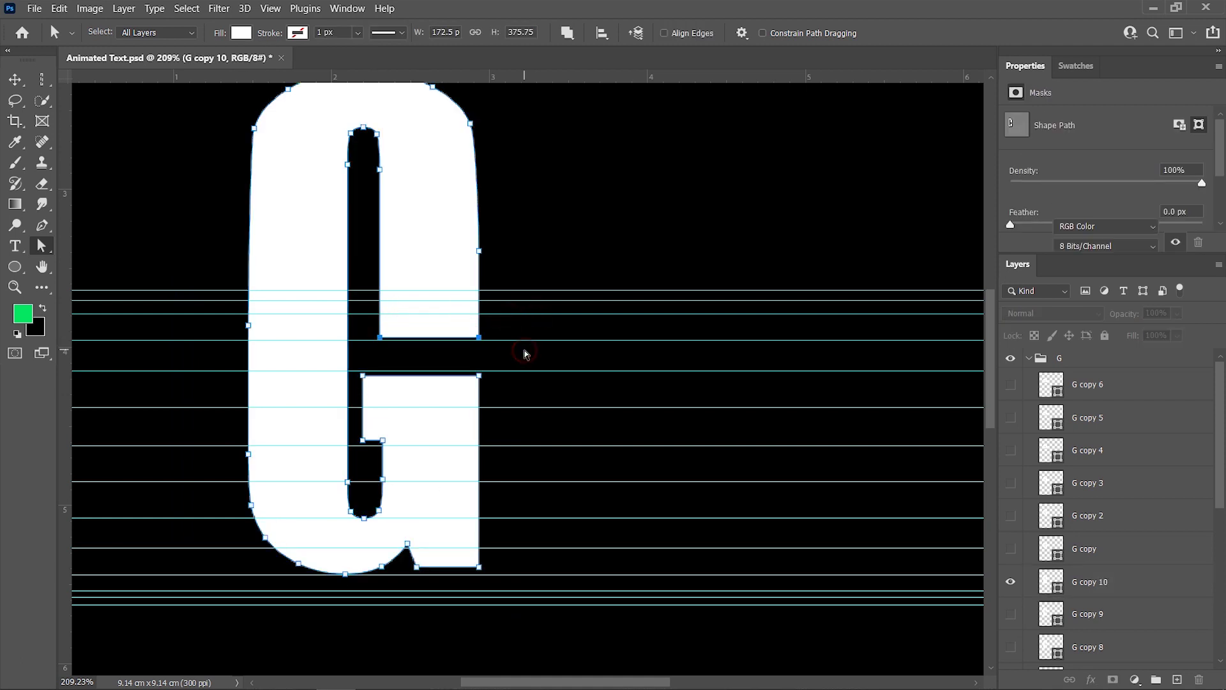
Duplicate G copy 10 into G copy 11 and lower its bottom again.
{"action": "left_click", "coordinate": [1089, 591]}
{"action": "key", "text": "ctrl+j"}
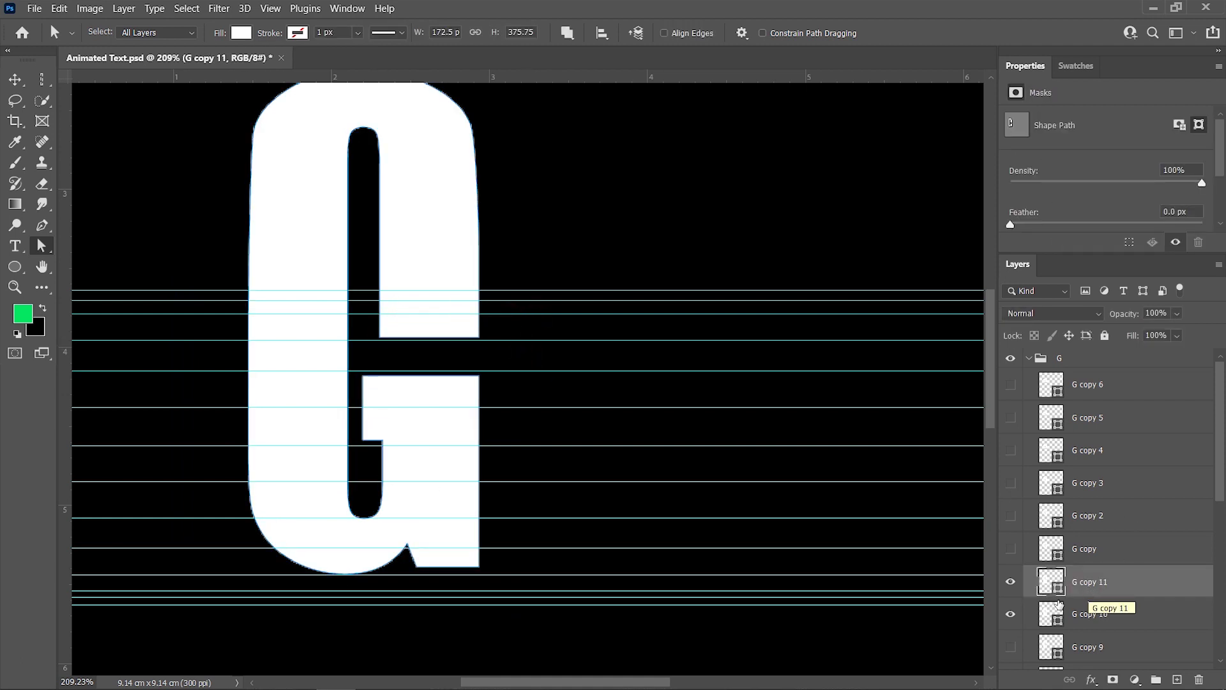
{"action": "left_click_drag", "start_coordinate": [553, 300], "coordinate": [179, 600]}
{"action": "left_click_drag", "start_coordinate": [343, 575], "coordinate": [346, 592]}
{"action": "left_click", "coordinate": [512, 347]}
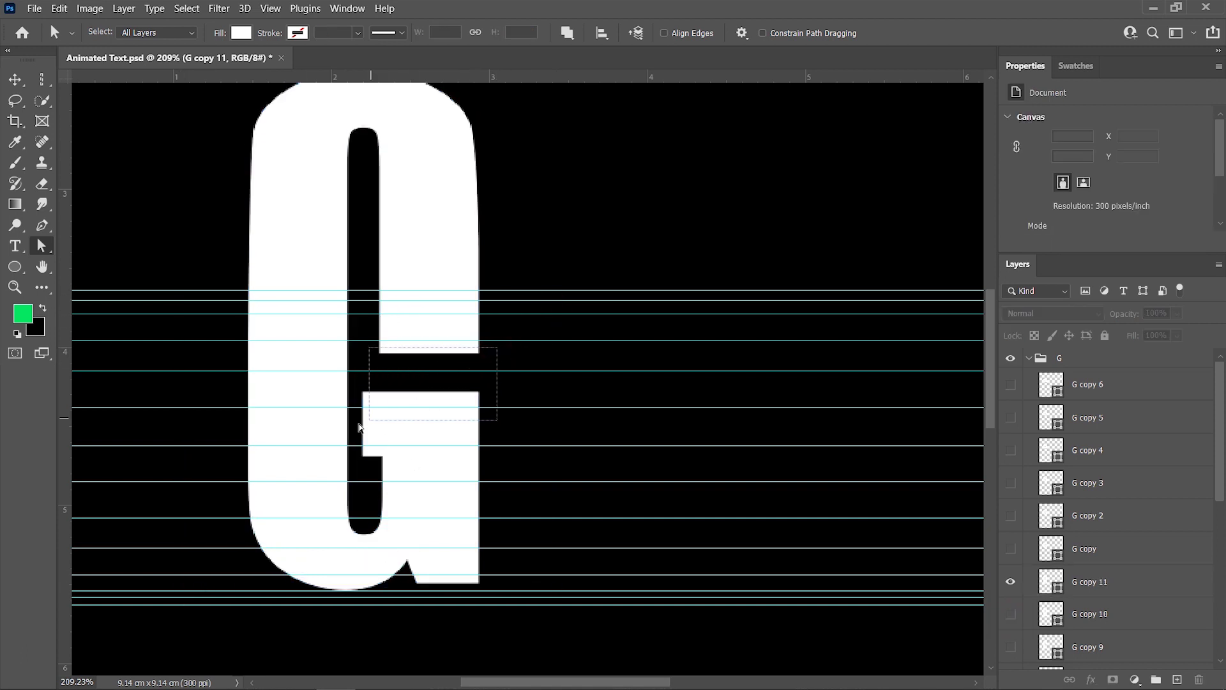
{"action": "left_click", "coordinate": [364, 396]}
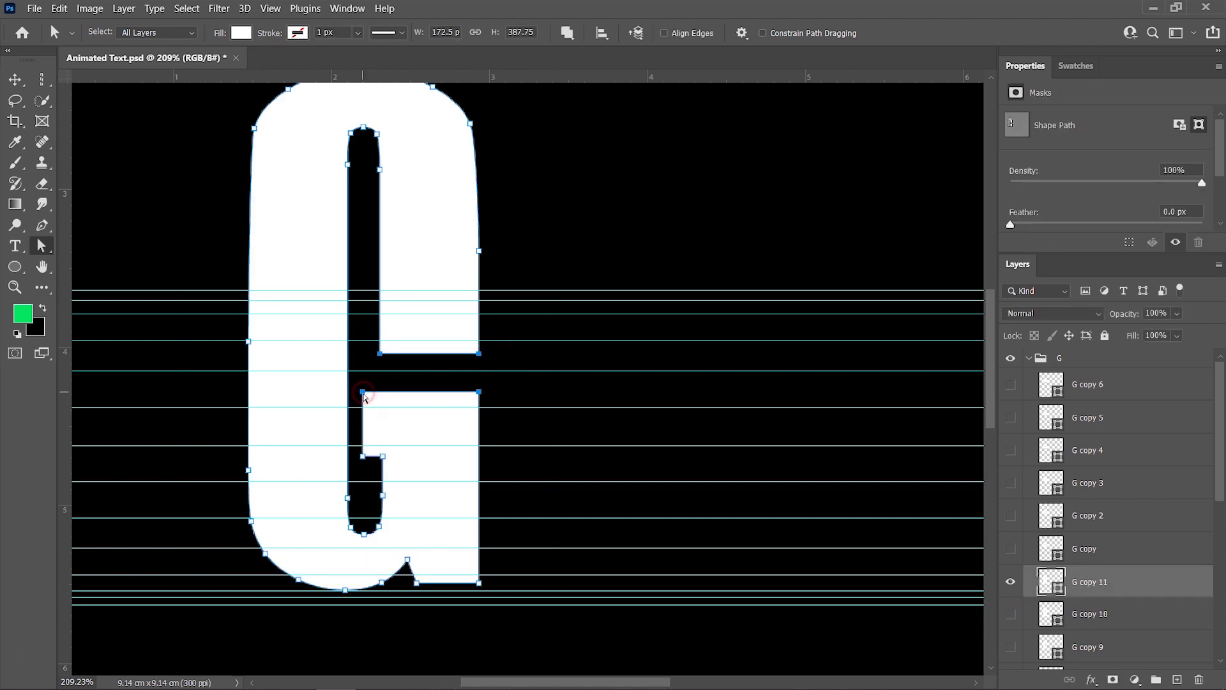
{"action": "left_click", "coordinate": [445, 378]}
Create G copy 12 with a lower bottom and nudged bar, hiding copy 11 and showing copy 10.
{"action": "left_click", "coordinate": [1096, 591]}
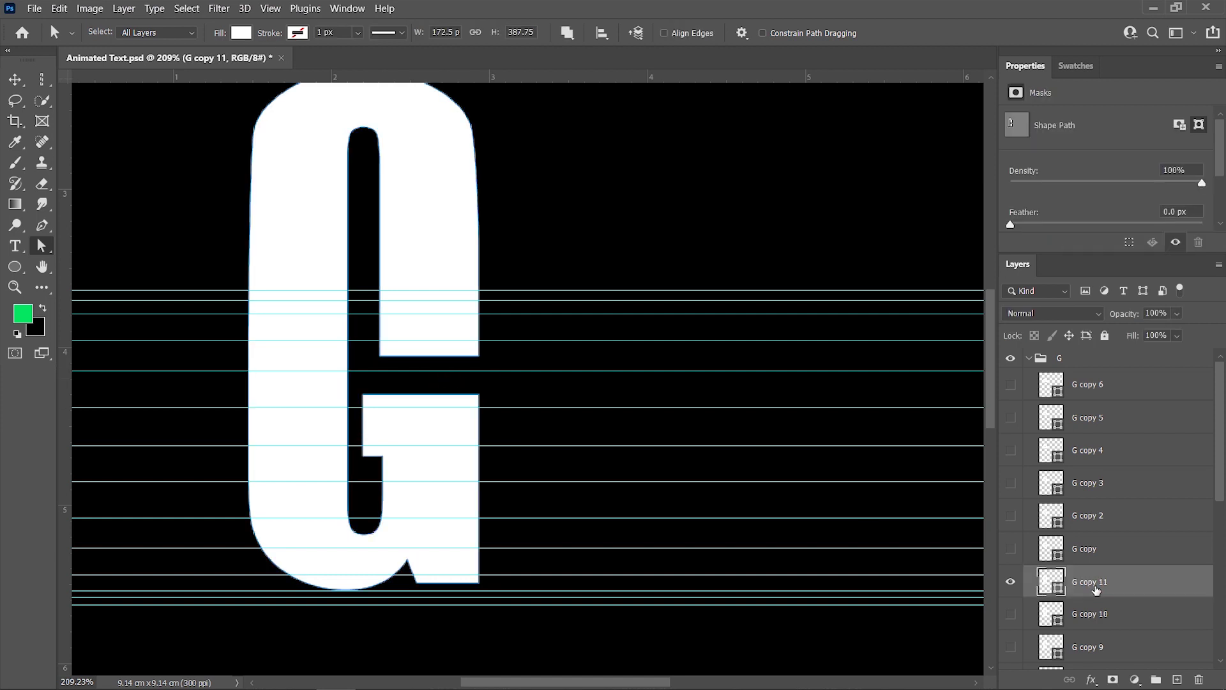
{"action": "key", "text": "ctrl+j"}
{"action": "left_click", "coordinate": [1010, 614]}
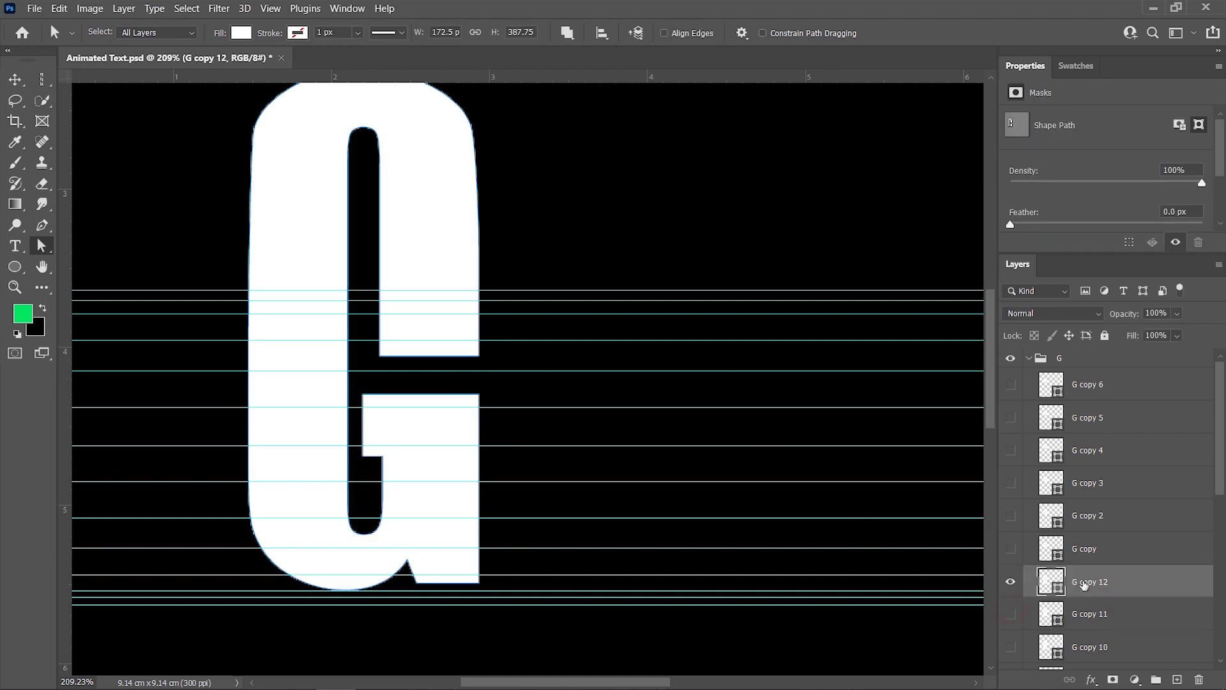
{"action": "mouse_move", "coordinate": [519, 326]}
{"action": "left_mouse_down"}
{"action": "mouse_move", "coordinate": [302, 596]}
{"action": "mouse_move", "coordinate": [345, 597]}
{"action": "left_mouse_up"}
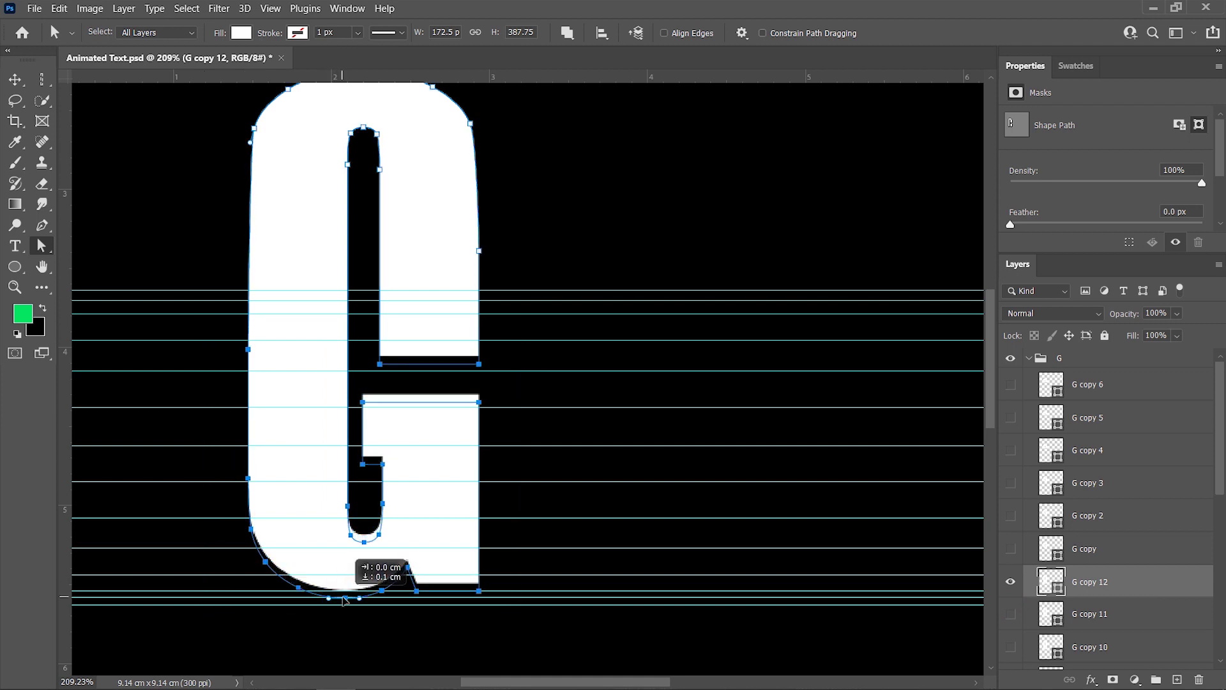
{"action": "key", "text": "Return"}
{"action": "left_click", "coordinate": [365, 374]}
{"action": "key", "text": "Down"}
{"action": "key", "text": "Down"}
{"action": "left_click", "coordinate": [529, 388]}
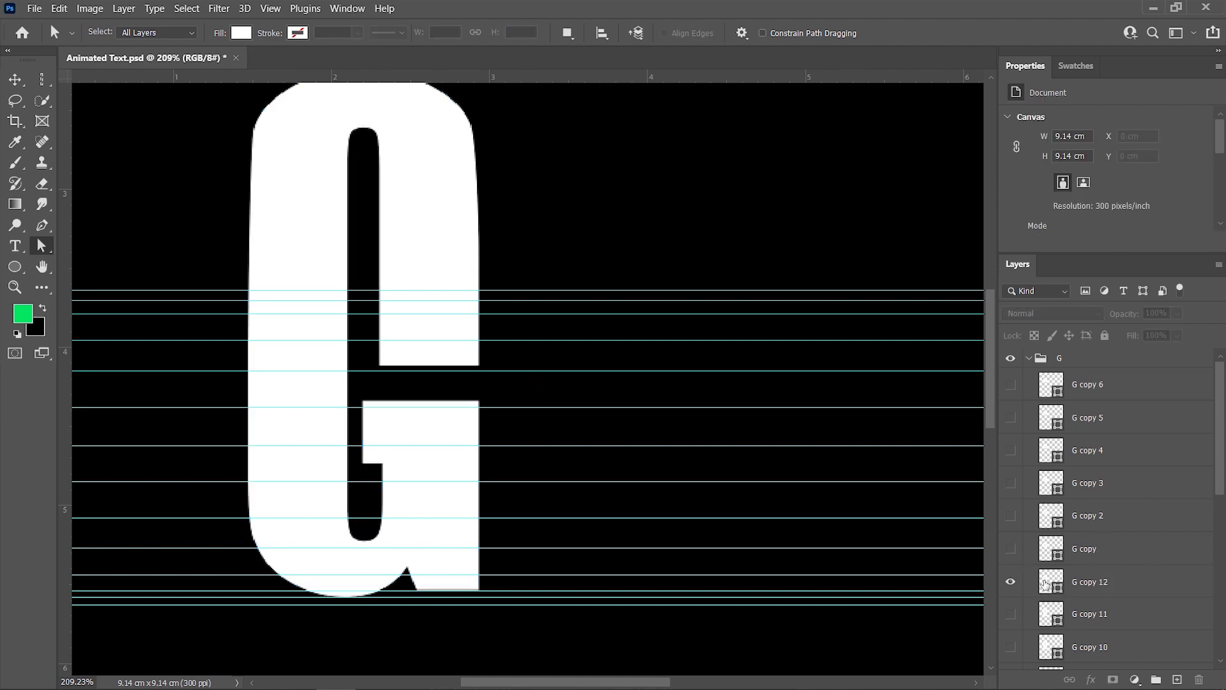
{"action": "left_click", "coordinate": [1014, 644]}
Make every G layer visible, including the bottom G and G copy 6.
{"action": "scroll", "coordinate": [1019, 583], "scroll_direction": "down", "scroll_amount": 2}
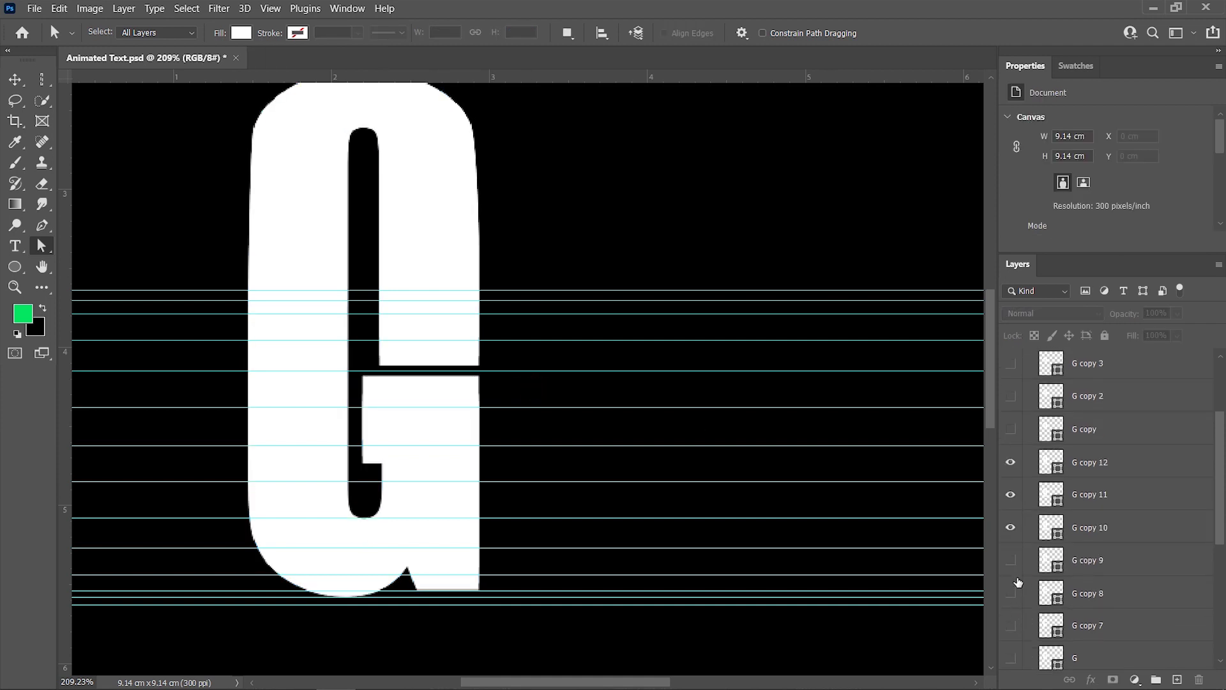
{"action": "left_click", "coordinate": [1011, 658]}
{"action": "scroll", "coordinate": [1014, 575], "scroll_direction": "up", "scroll_amount": 1}
{"action": "scroll", "coordinate": [1014, 556], "scroll_direction": "up", "scroll_amount": 1}
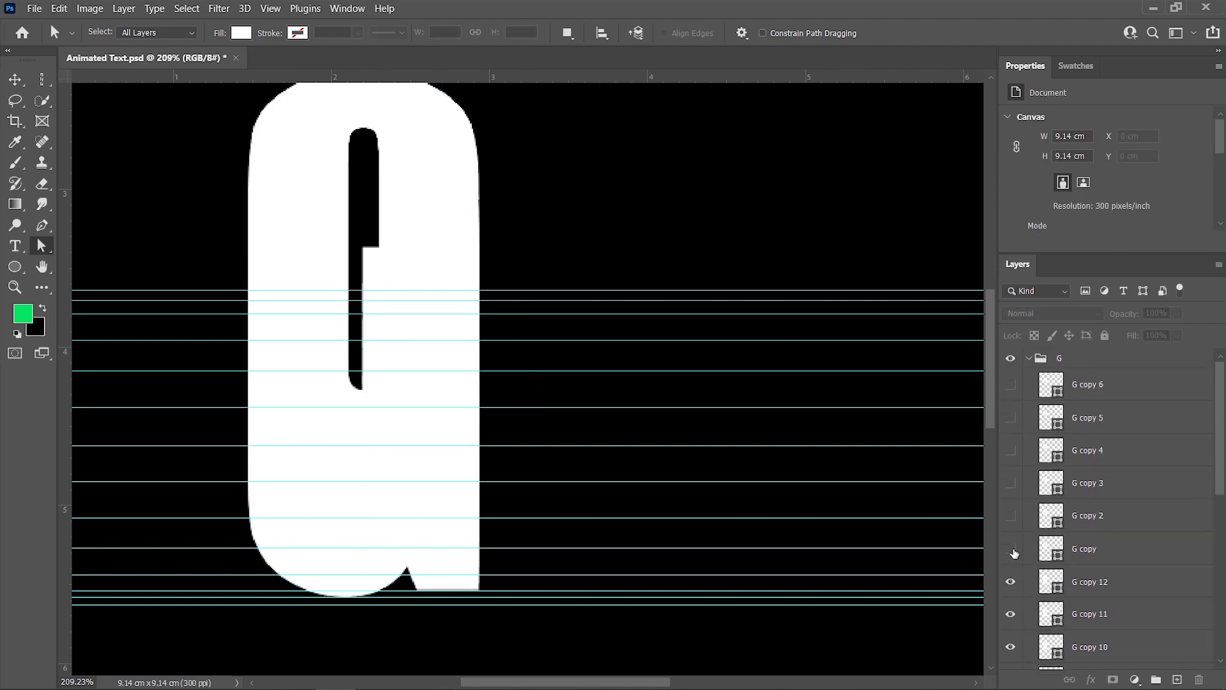
{"action": "left_click", "coordinate": [1012, 385]}
Rename the G group's layers 13, 12, 11 down through 1.
{"action": "double_click", "coordinate": [1098, 384]}
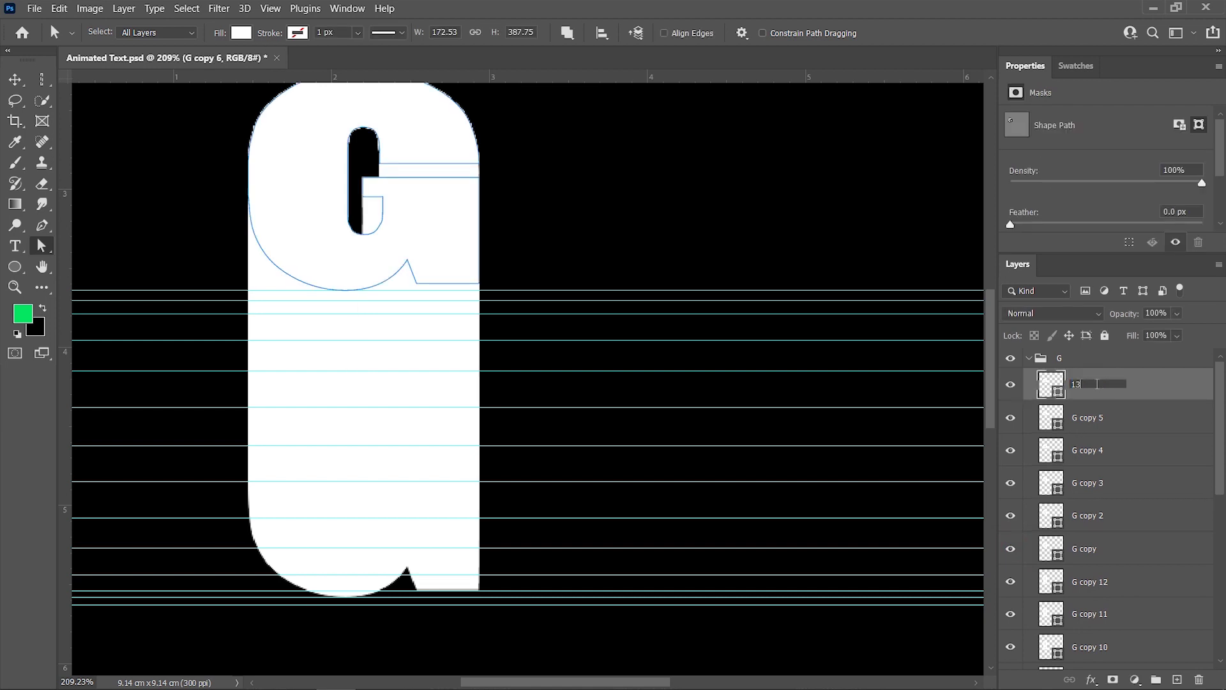
{"action": "key", "text": "Tab"}
{"action": "type", "text": "12"}
{"action": "key", "text": "Tab"}
{"action": "type", "text": "11"}
{"action": "key", "text": "Tab"}
{"action": "type", "text": "109\t8\t7\t6\t5"}
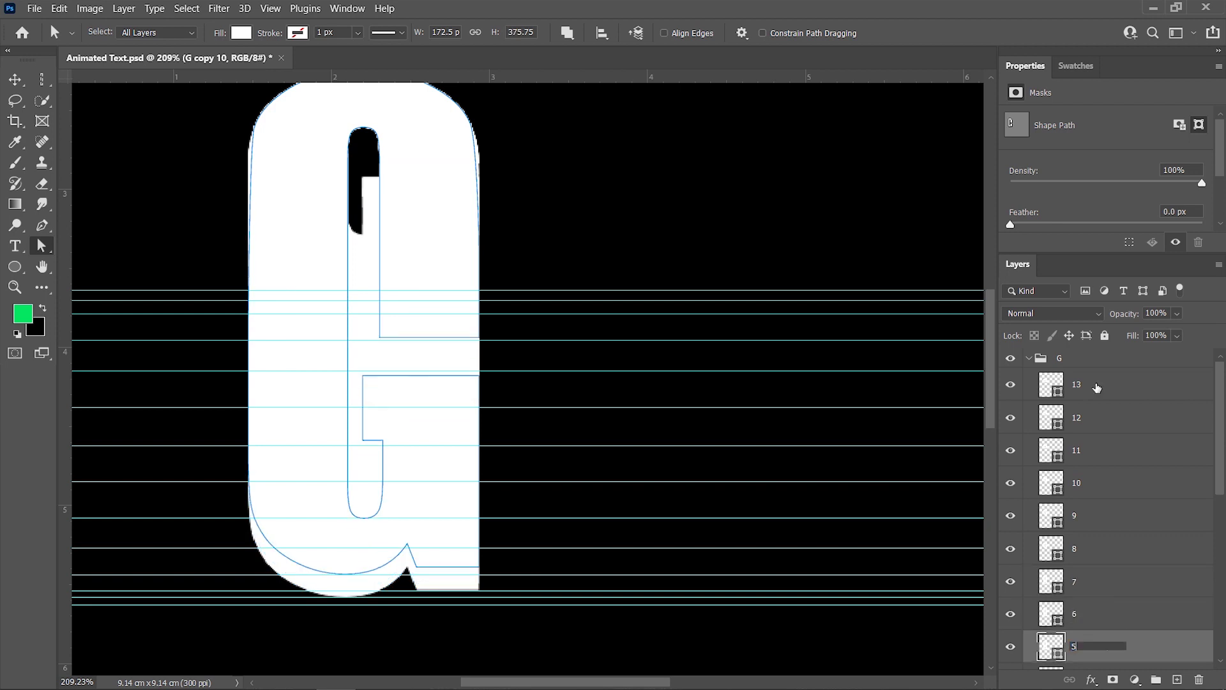
{"action": "type", "text": "\t4\t3\t2\t1"}
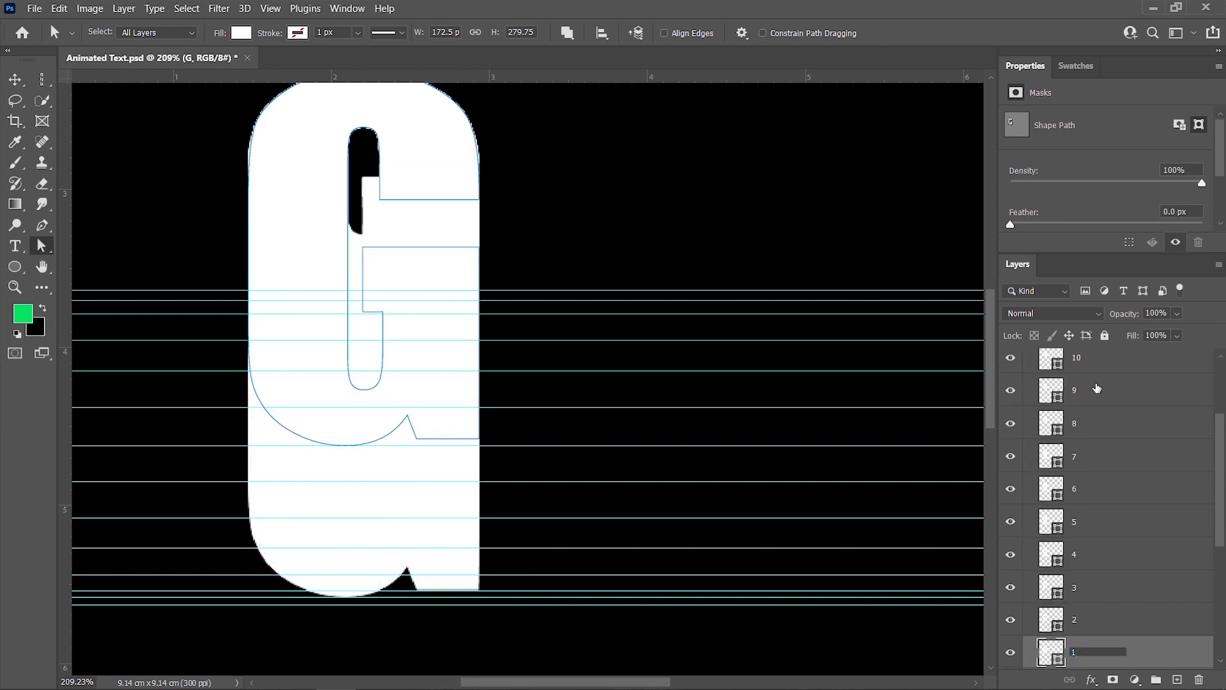
{"action": "left_click", "coordinate": [1045, 386]}
Collapse the G group and hide it, leaving the canvas black.
{"action": "scroll", "coordinate": [1095, 476], "scroll_direction": "up", "scroll_amount": 3}
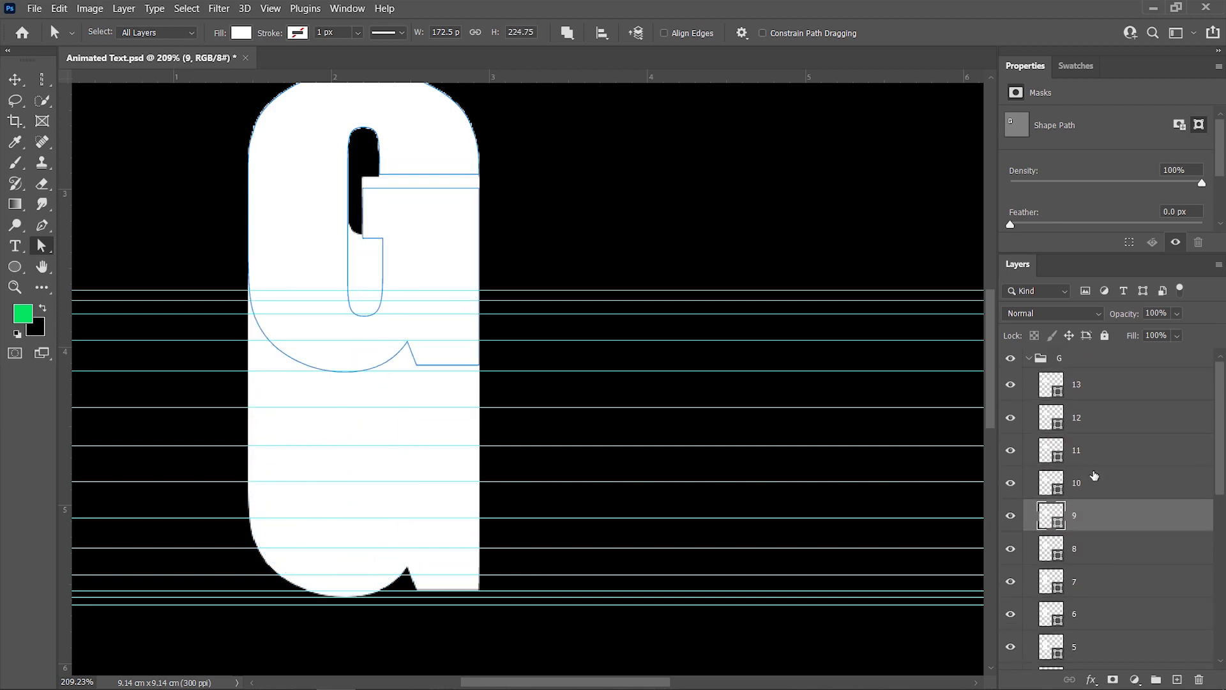
{"action": "left_click", "coordinate": [1038, 359]}
{"action": "left_click", "coordinate": [1010, 359]}
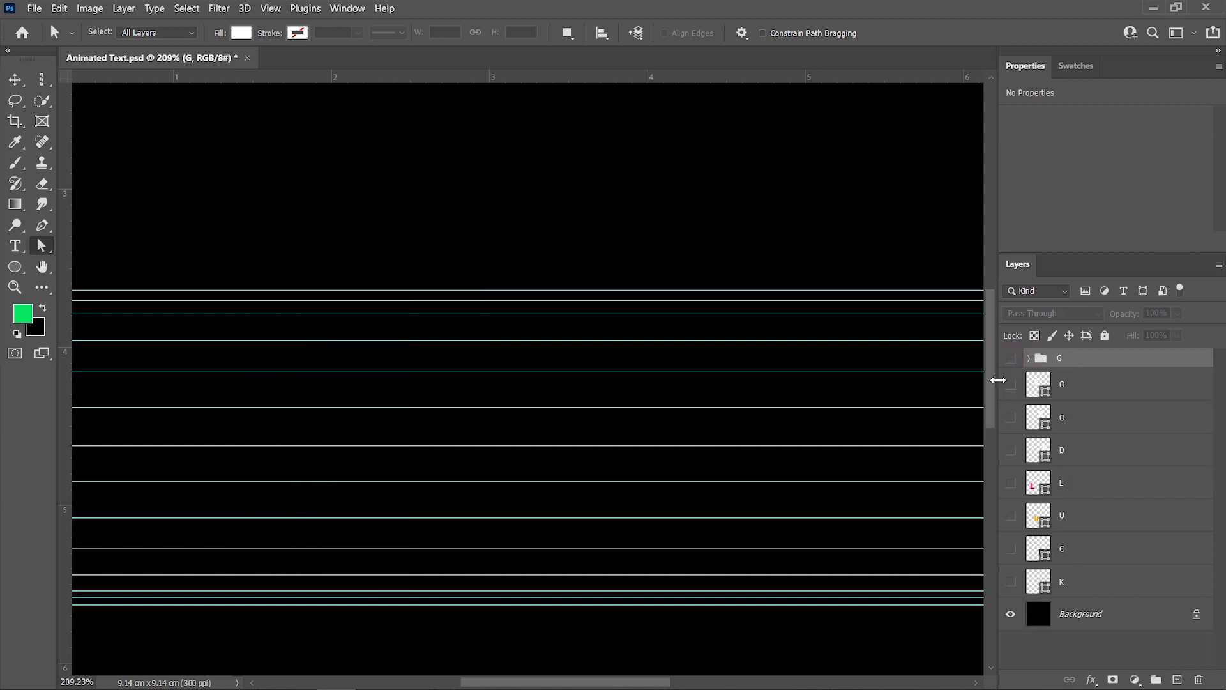
Show the O layer and put it into a new group named O1.
{"action": "left_click", "coordinate": [1010, 385]}
{"action": "scroll", "coordinate": [578, 338], "scroll_direction": "right", "scroll_amount": 3}
{"action": "scroll", "coordinate": [578, 339], "scroll_direction": "right", "scroll_amount": 1}
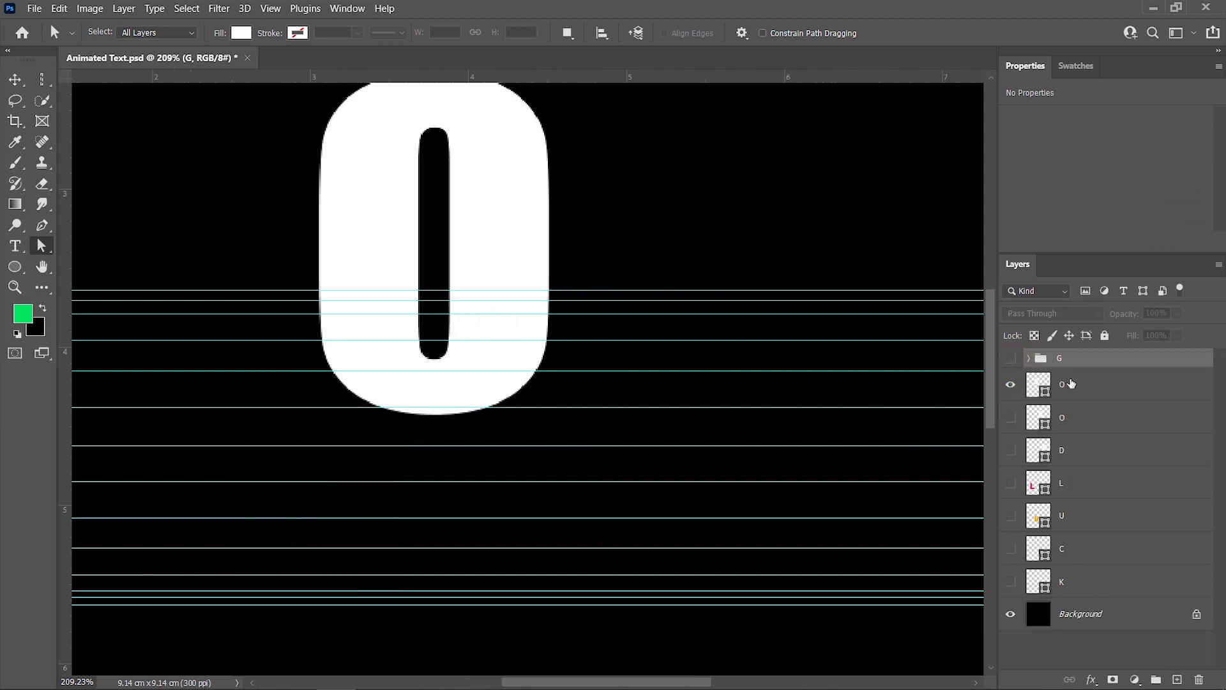
{"action": "left_click", "coordinate": [1068, 385]}
{"action": "left_click", "coordinate": [1219, 266]}
{"action": "left_click", "coordinate": [1156, 260]}
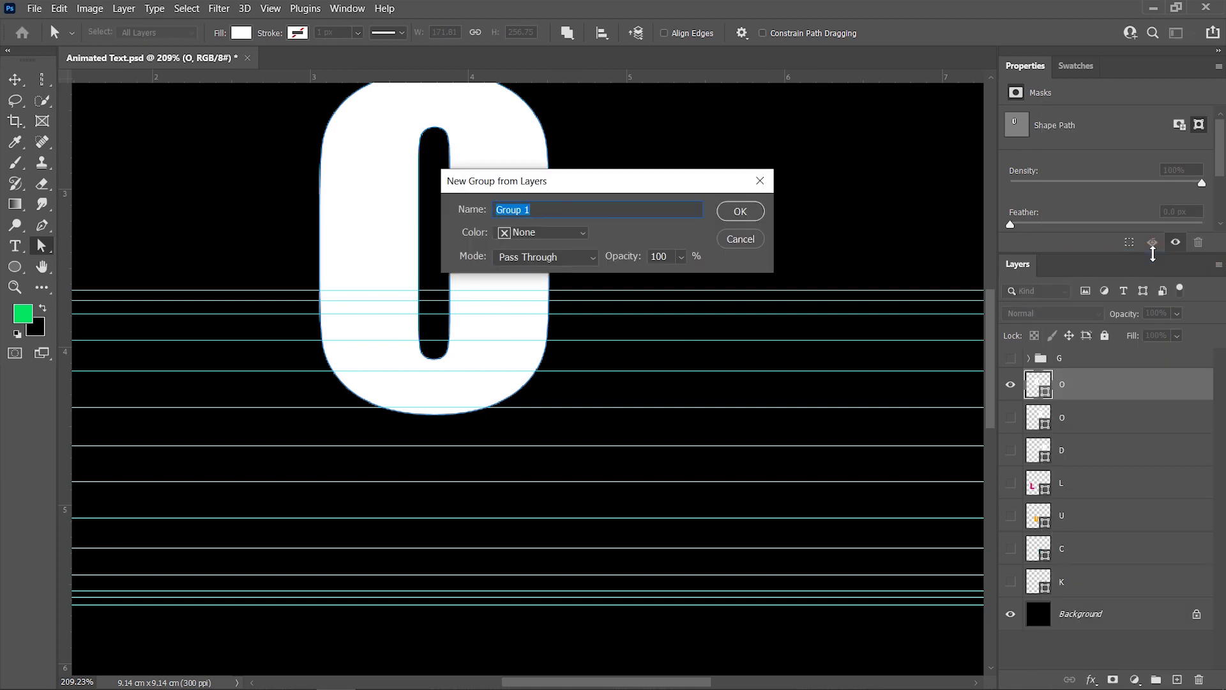
{"action": "left_click", "coordinate": [750, 217]}
Make squashed O copies by duplicating and raising the bottom edge step by step.
{"action": "key", "text": "ctrl+j"}
{"action": "mouse_move", "coordinate": [435, 368]}
{"action": "left_mouse_down"}
{"action": "mouse_move", "coordinate": [438, 384]}
{"action": "mouse_move", "coordinate": [434, 316]}
{"action": "left_mouse_up"}
{"action": "key", "text": "ctrl+j"}
{"action": "key", "text": "ctrl+j"}
{"action": "key", "text": "ctrl+j"}
{"action": "left_click", "coordinate": [449, 346]}
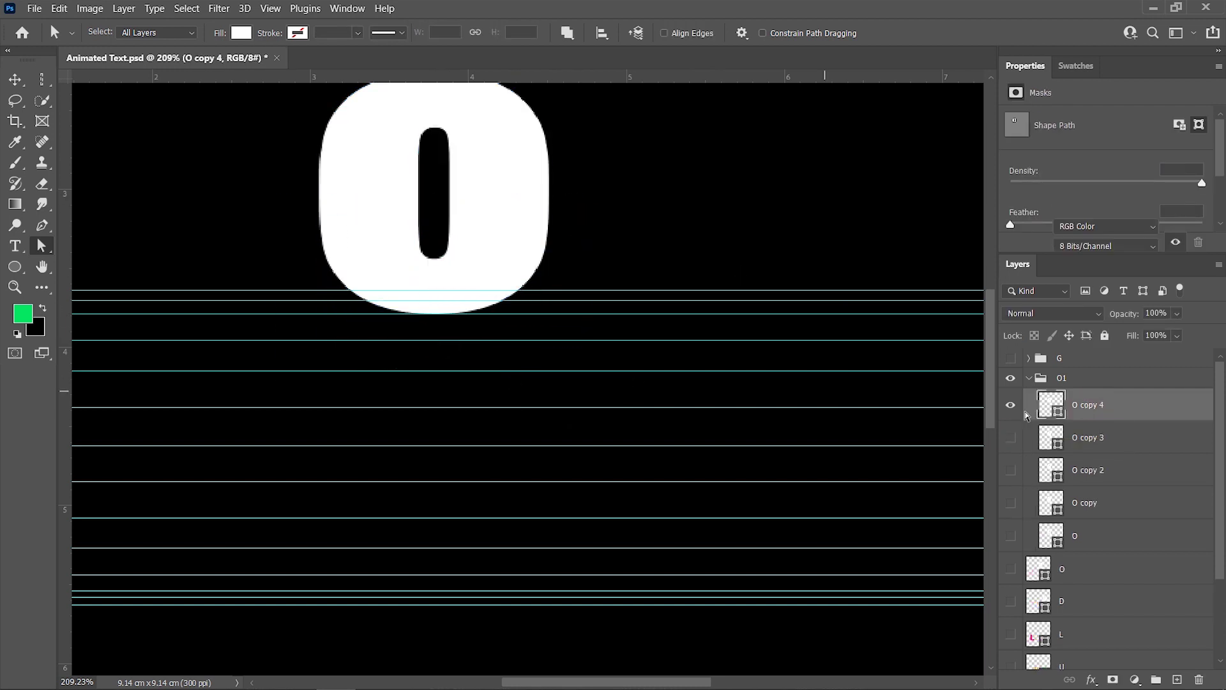
{"action": "left_click_drag", "start_coordinate": [435, 313], "coordinate": [435, 300]}
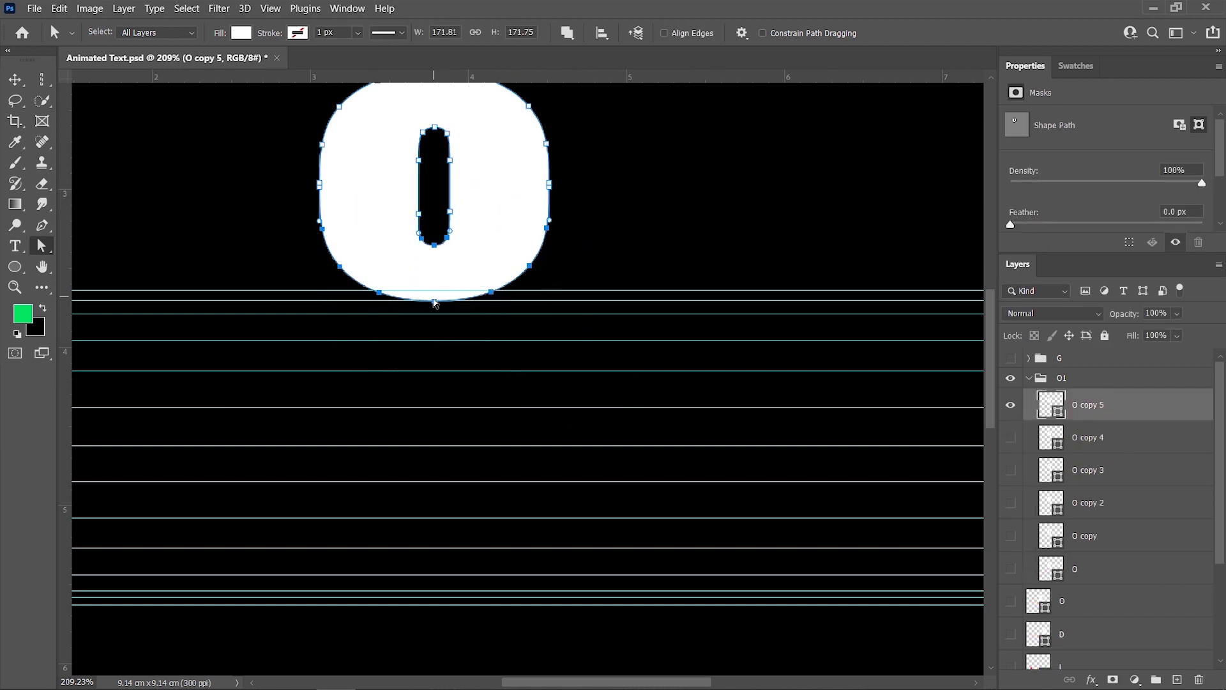
{"action": "left_click_drag", "start_coordinate": [319, 257], "coordinate": [318, 247]}
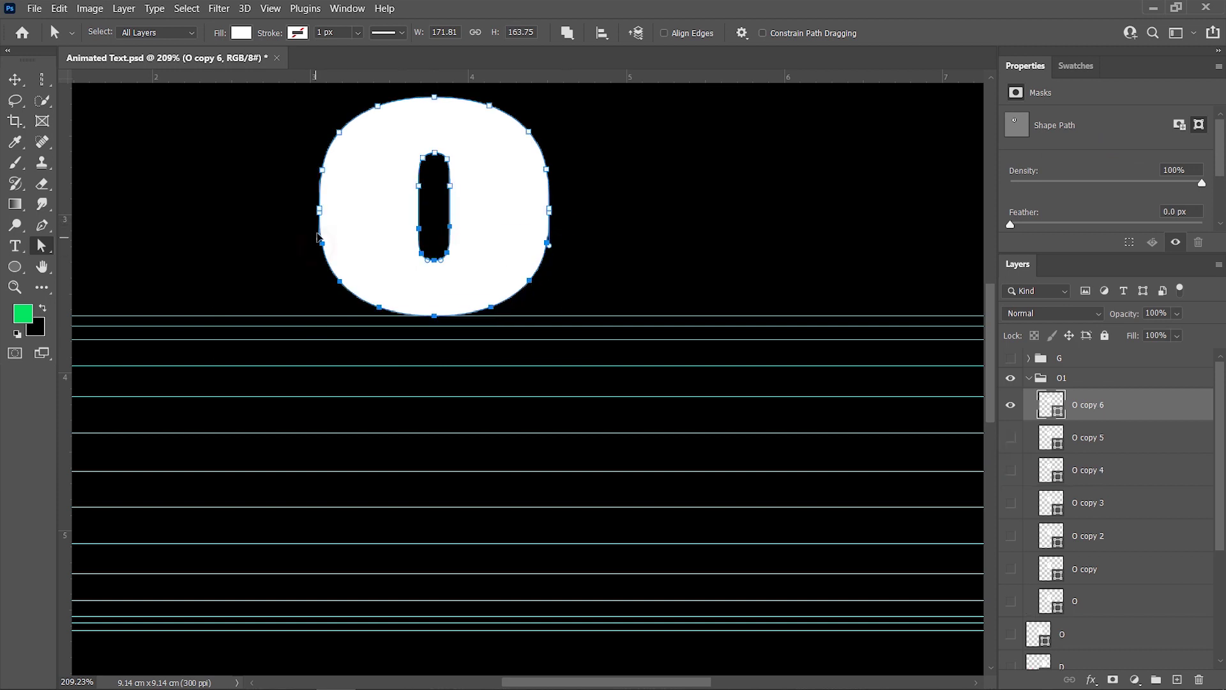
Make progressively taller O copies by duplicating and pulling the bottom anchors down.
{"action": "key", "text": "ctrl+j"}
{"action": "left_click_drag", "start_coordinate": [434, 483], "coordinate": [432, 511]}
{"action": "key", "text": "ctrl+j"}
{"action": "left_click_drag", "start_coordinate": [625, 301], "coordinate": [285, 565]}
{"action": "left_click_drag", "start_coordinate": [435, 512], "coordinate": [435, 543]}
{"action": "key", "text": "ctrl+j"}
{"action": "left_click_drag", "start_coordinate": [624, 301], "coordinate": [286, 570]}
{"action": "left_click_drag", "start_coordinate": [435, 543], "coordinate": [434, 626]}
{"action": "key", "text": "ctrl+j"}
{"action": "key", "text": "ctrl+j"}
{"action": "key", "text": "ctrl+j"}
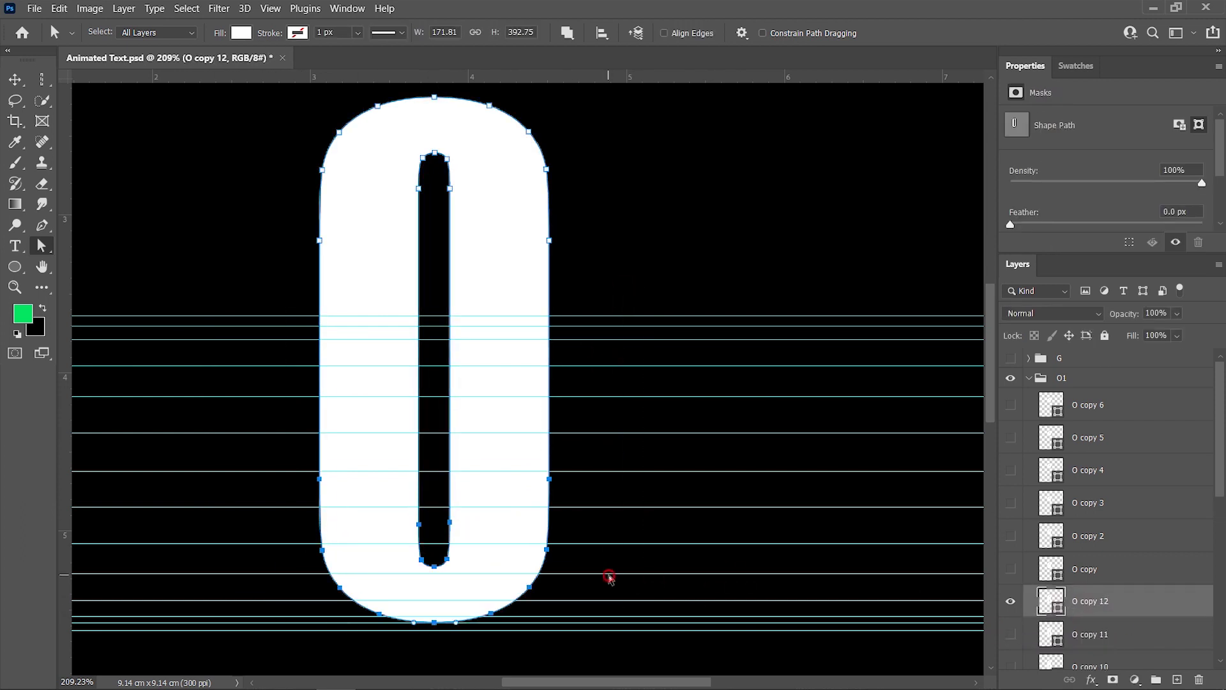
Hide the earlier O copy, collapse group O1, and duplicate it as O1 copy.
{"action": "left_click", "coordinate": [1010, 475]}
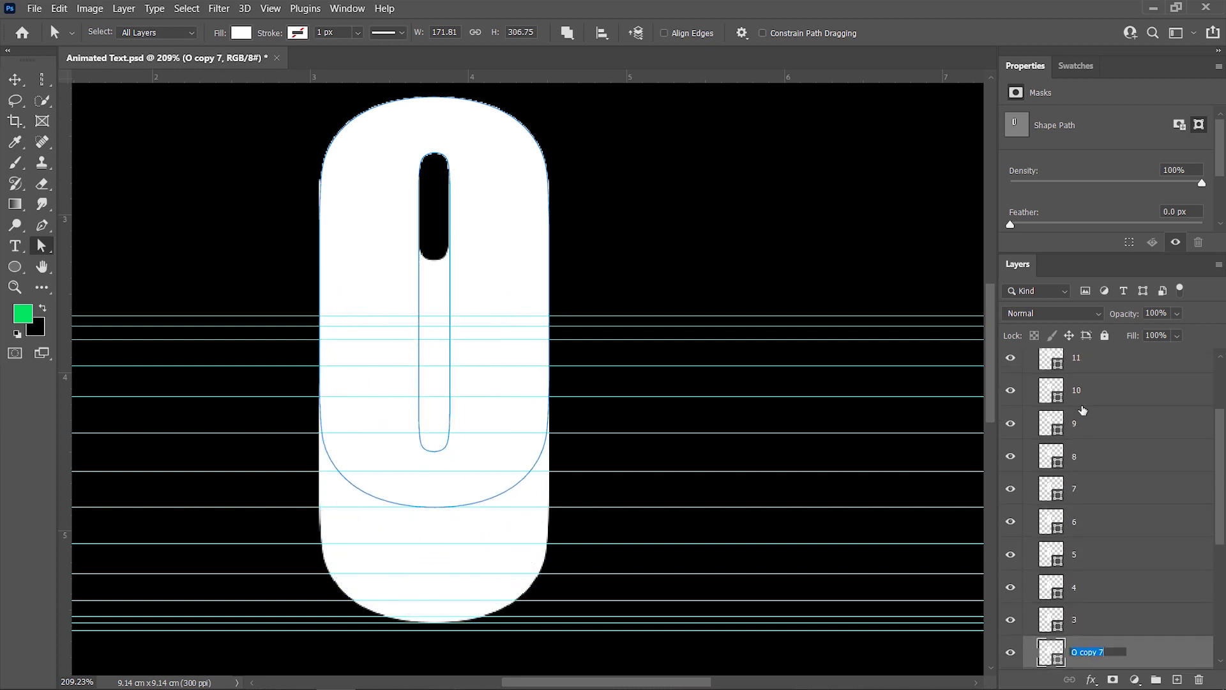
{"action": "key", "text": "Return"}
{"action": "scroll", "coordinate": [1094, 453], "scroll_direction": "up", "scroll_amount": 3}
{"action": "left_click", "coordinate": [1029, 378]}
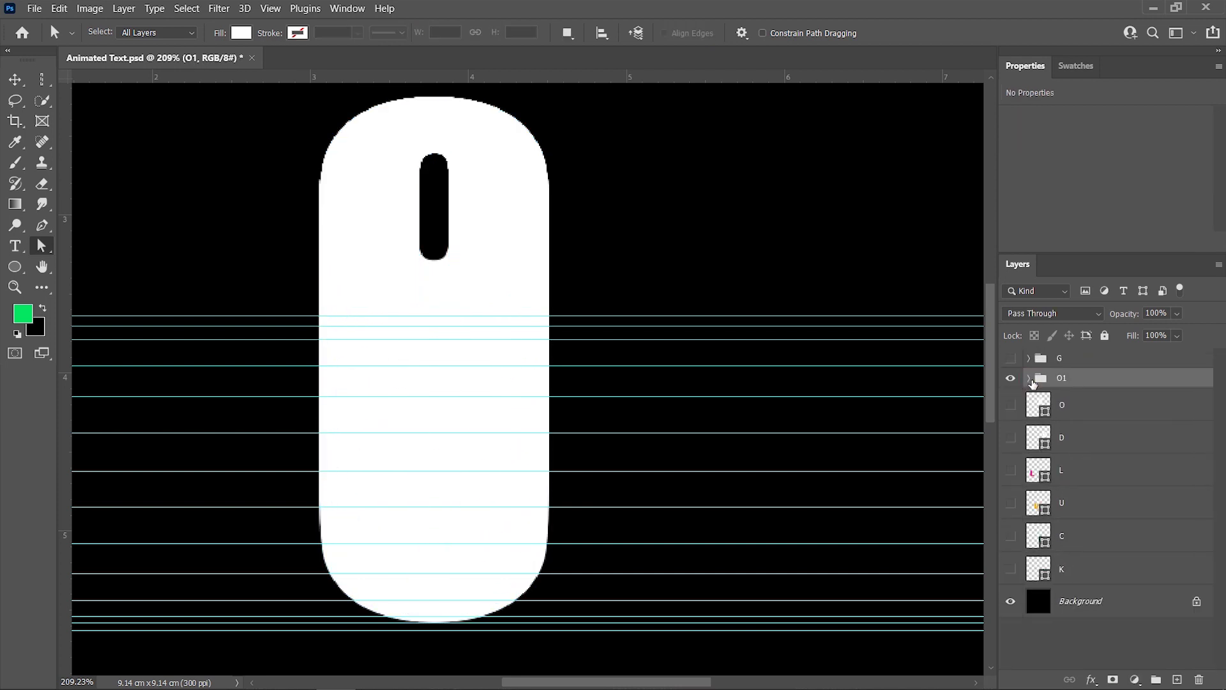
{"action": "left_click_drag", "start_coordinate": [1057, 380], "coordinate": [1066, 399]}
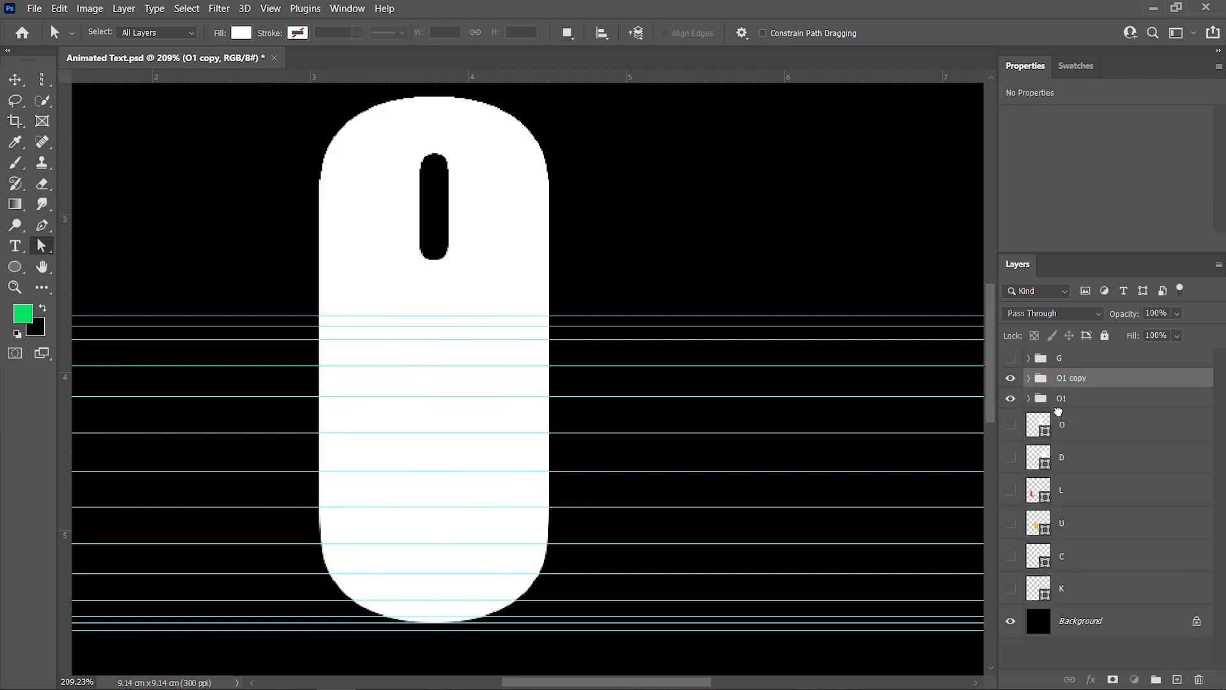
Rename the duplicate group O2 and move it 1.47 cm right onto the second O position.
{"action": "double_click", "coordinate": [1072, 397]}
{"action": "left_click", "coordinate": [1083, 400]}
{"action": "left_click", "coordinate": [1105, 399]}
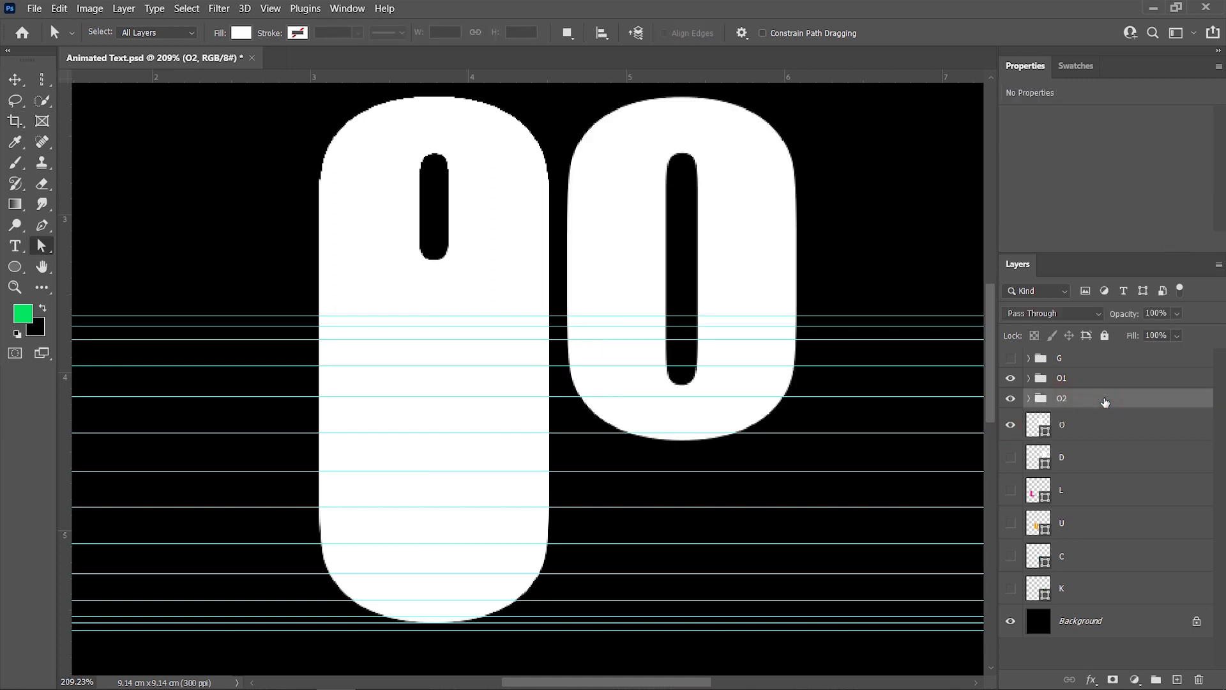
{"action": "key", "text": "ctrl+t"}
{"action": "left_click_drag", "start_coordinate": [491, 253], "coordinate": [733, 257]}
{"action": "left_click", "coordinate": [791, 33]}
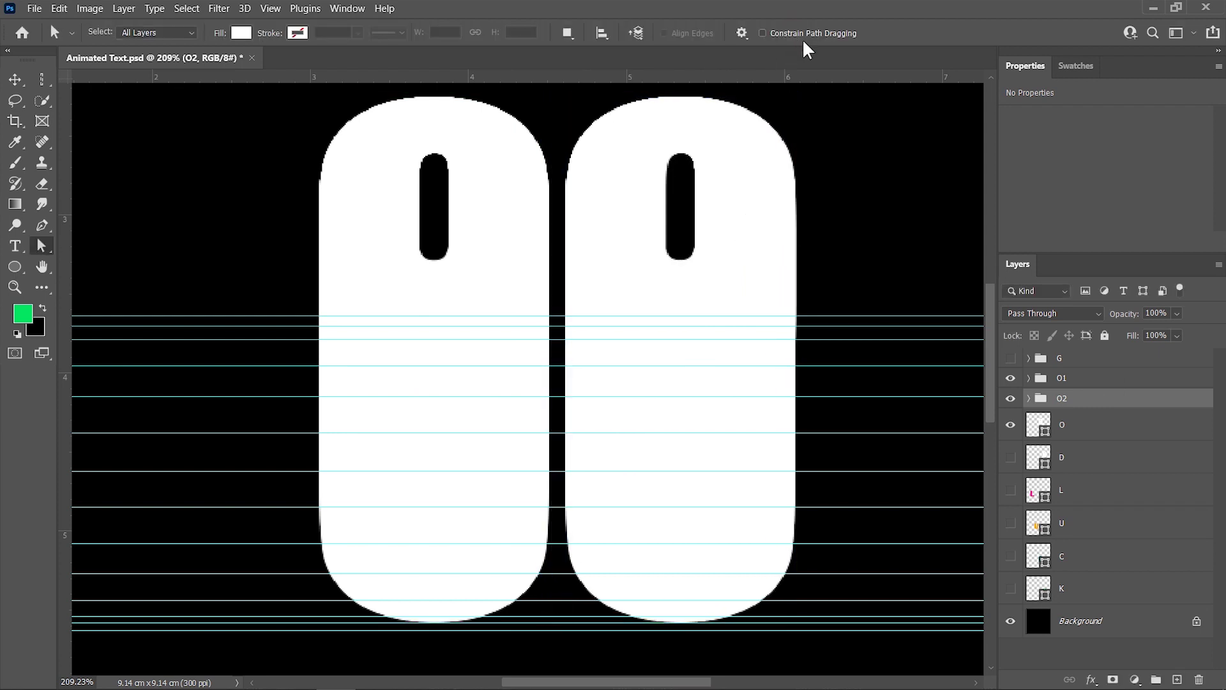
Hide group O1 and delete the loose O layer.
{"action": "left_click", "coordinate": [1094, 431]}
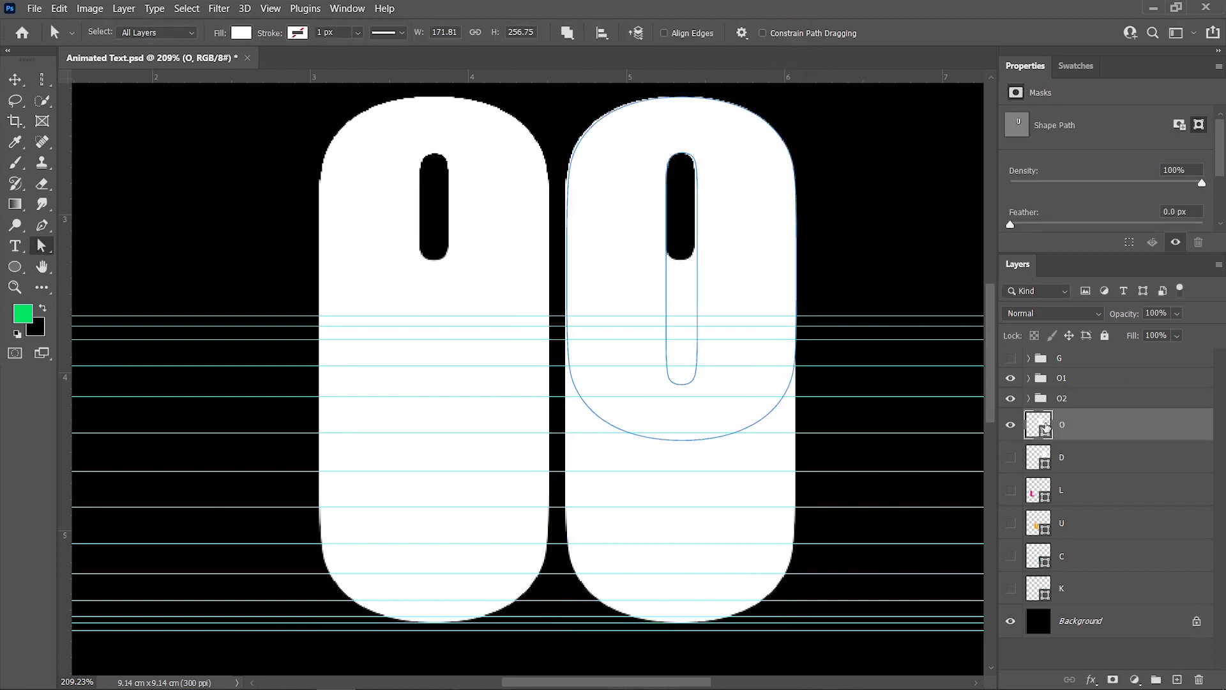
{"action": "left_click", "coordinate": [1010, 380]}
{"action": "left_click", "coordinate": [1202, 680]}
{"action": "left_click", "coordinate": [578, 276]}
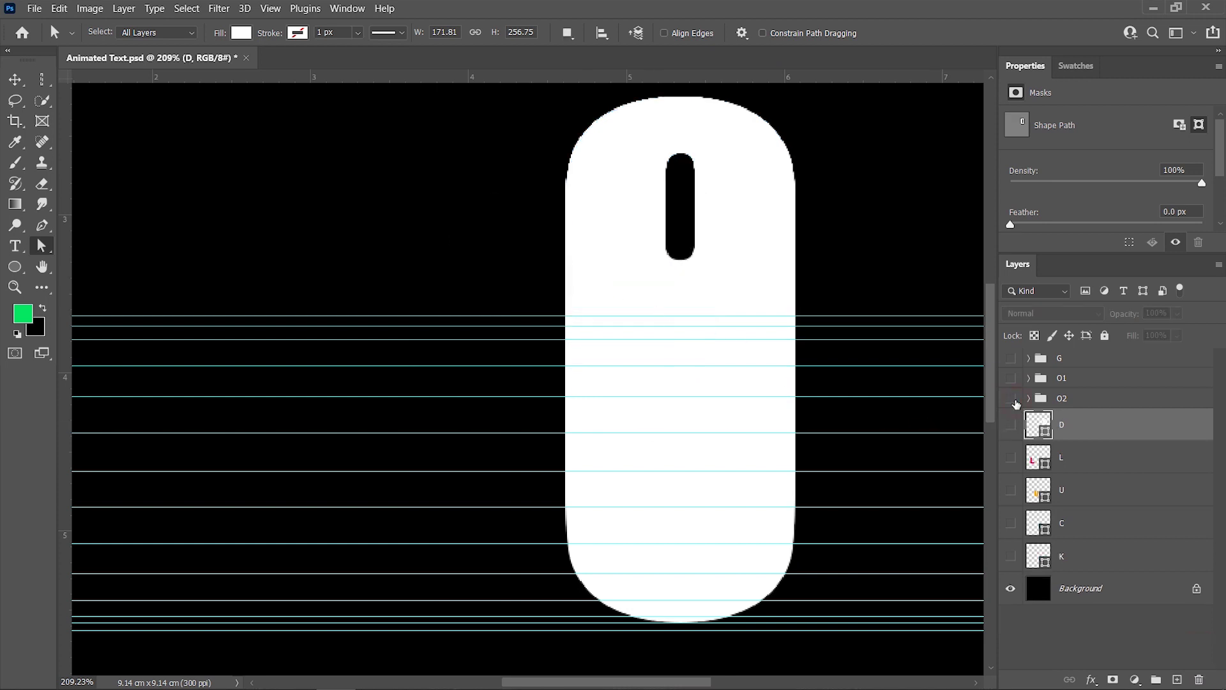
Hide O2, show the D layer, and put it into a new group named D.
{"action": "left_click", "coordinate": [1010, 399]}
{"action": "left_click", "coordinate": [1010, 424]}
{"action": "scroll", "coordinate": [583, 422], "scroll_direction": "right", "scroll_amount": 5}
{"action": "scroll", "coordinate": [582, 430], "scroll_direction": "right", "scroll_amount": 5}
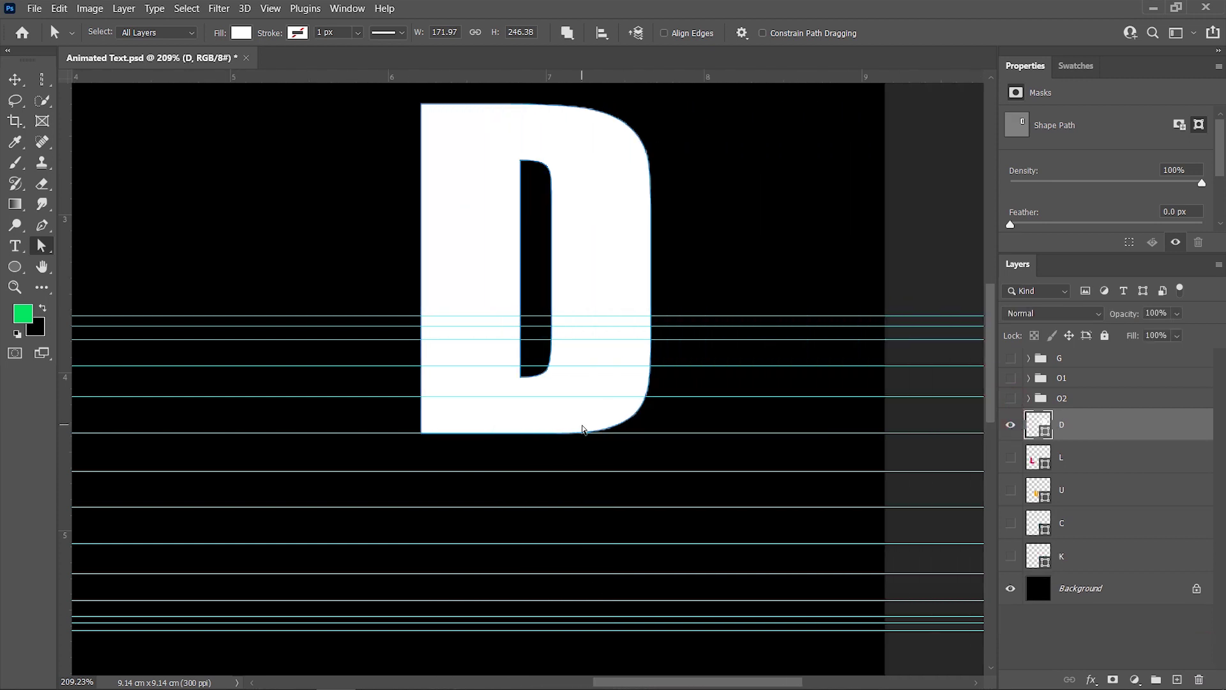
{"action": "left_click", "coordinate": [1219, 264]}
{"action": "left_click", "coordinate": [1166, 263]}
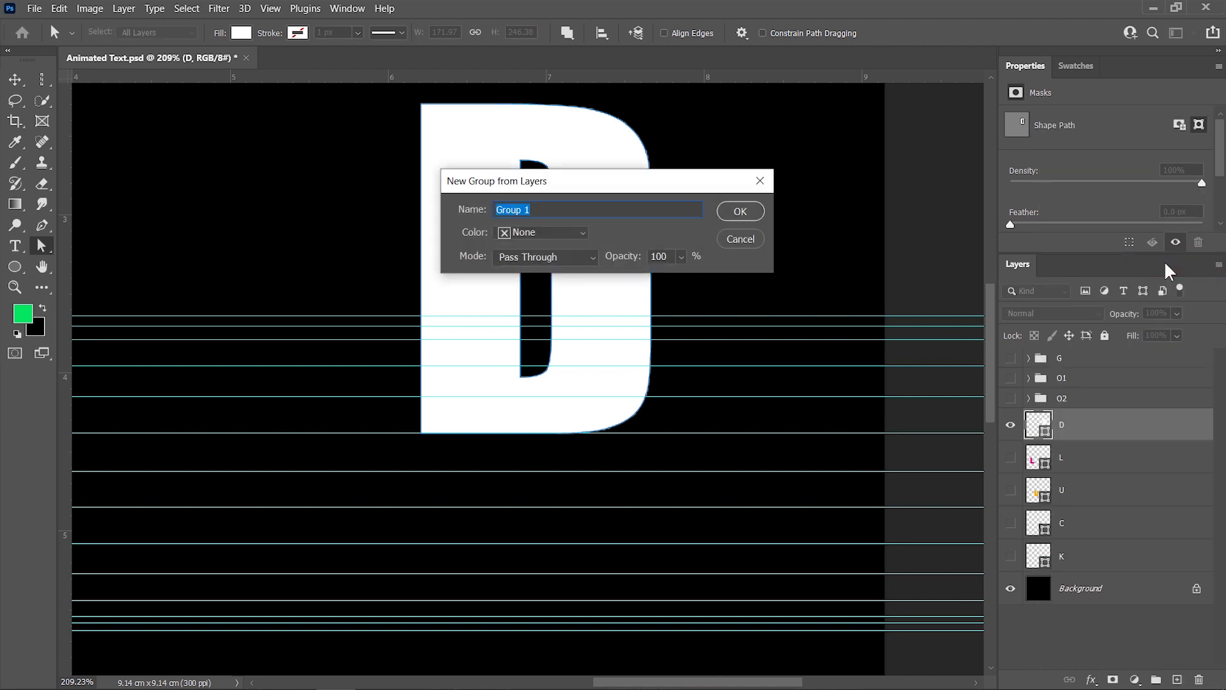
{"action": "left_click", "coordinate": [738, 213]}
Make progressively shorter D copies by duplicating and raising the bottom edge with Shift+Up.
{"action": "key", "text": "ctrl+j"}
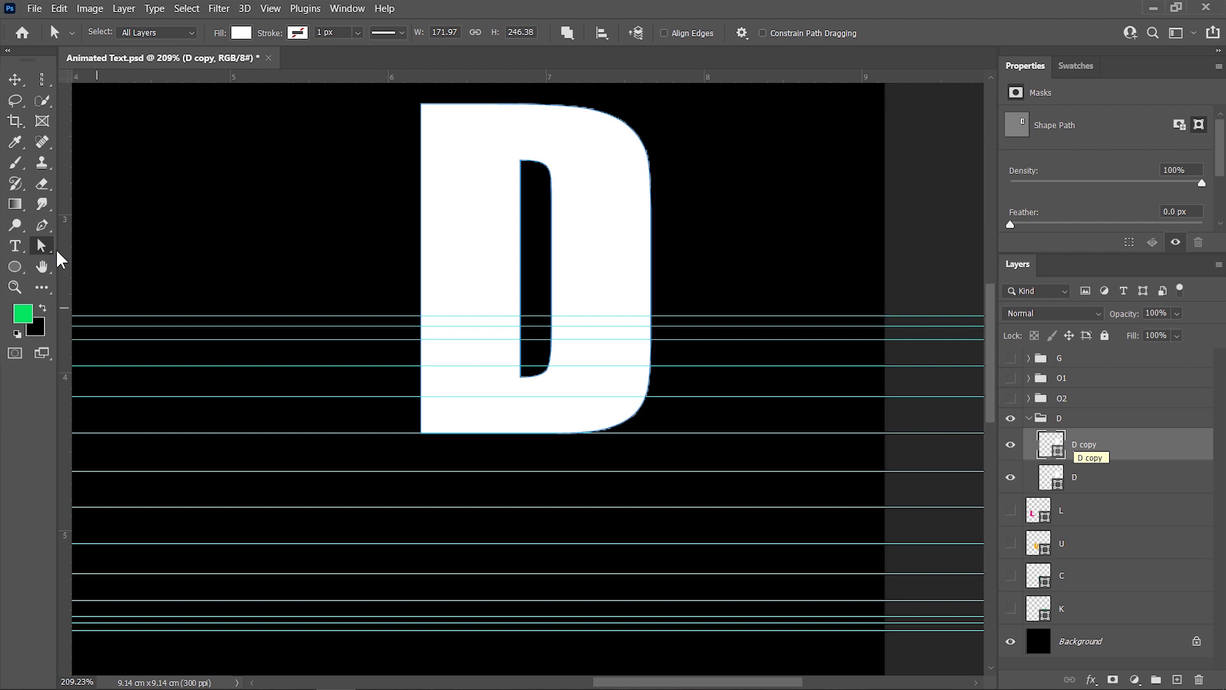
{"action": "key", "text": "shift+Up"}
{"action": "key", "text": "shift+Up"}
{"action": "key", "text": "shift+Up"}
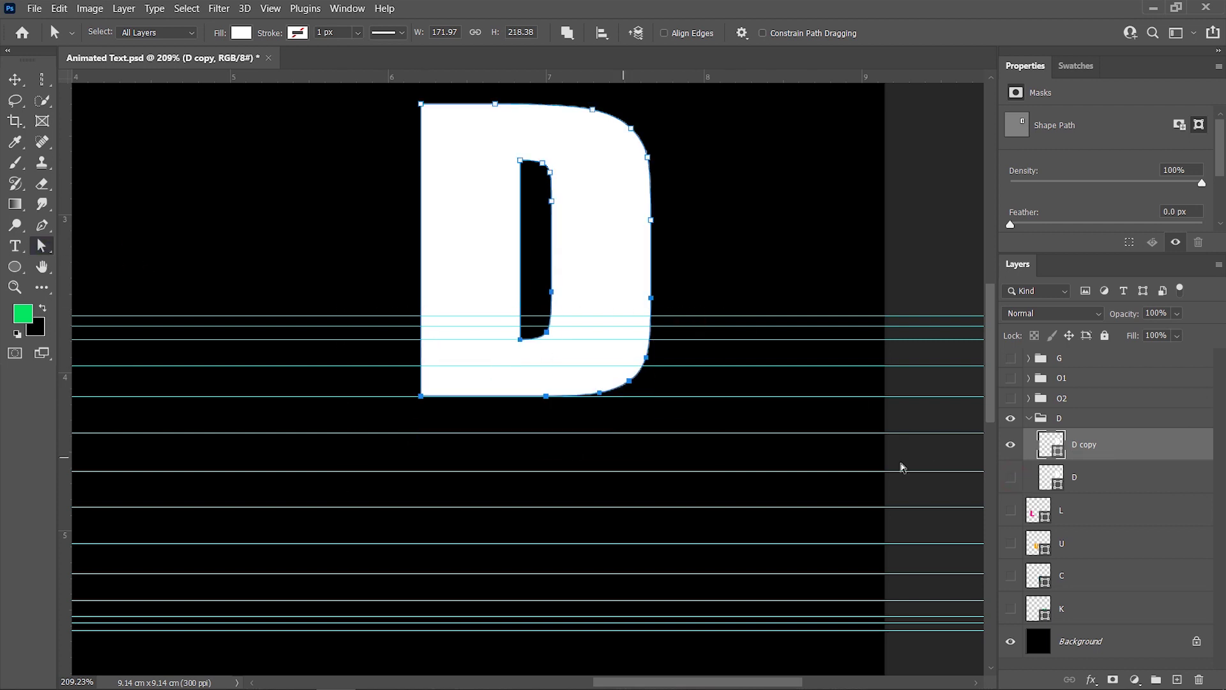
{"action": "key", "text": "ctrl+j"}
{"action": "key", "text": "ctrl+j"}
{"action": "key", "text": "shift+Up"}
{"action": "key", "text": "shift+Up"}
{"action": "key", "text": "Up"}
{"action": "key", "text": "shift+Up"}
{"action": "key", "text": "ctrl+j"}
{"action": "key", "text": "shift+Up"}
{"action": "key", "text": "shift+Up"}
{"action": "key", "text": "ctrl+j"}
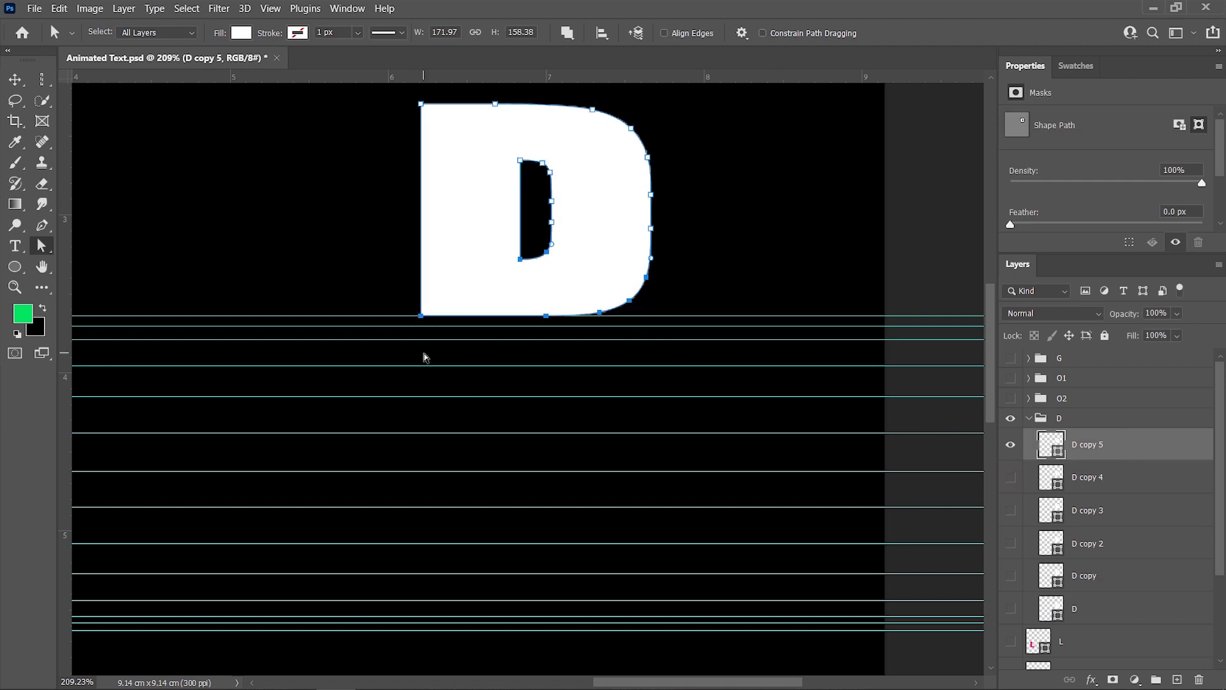
Duplicate the full-height D and stretch the copies taller.
{"action": "left_click", "coordinate": [1086, 608]}
{"action": "key", "text": "ctrl+j"}
{"action": "key", "text": "ctrl+j"}
{"action": "left_click", "coordinate": [1076, 618]}
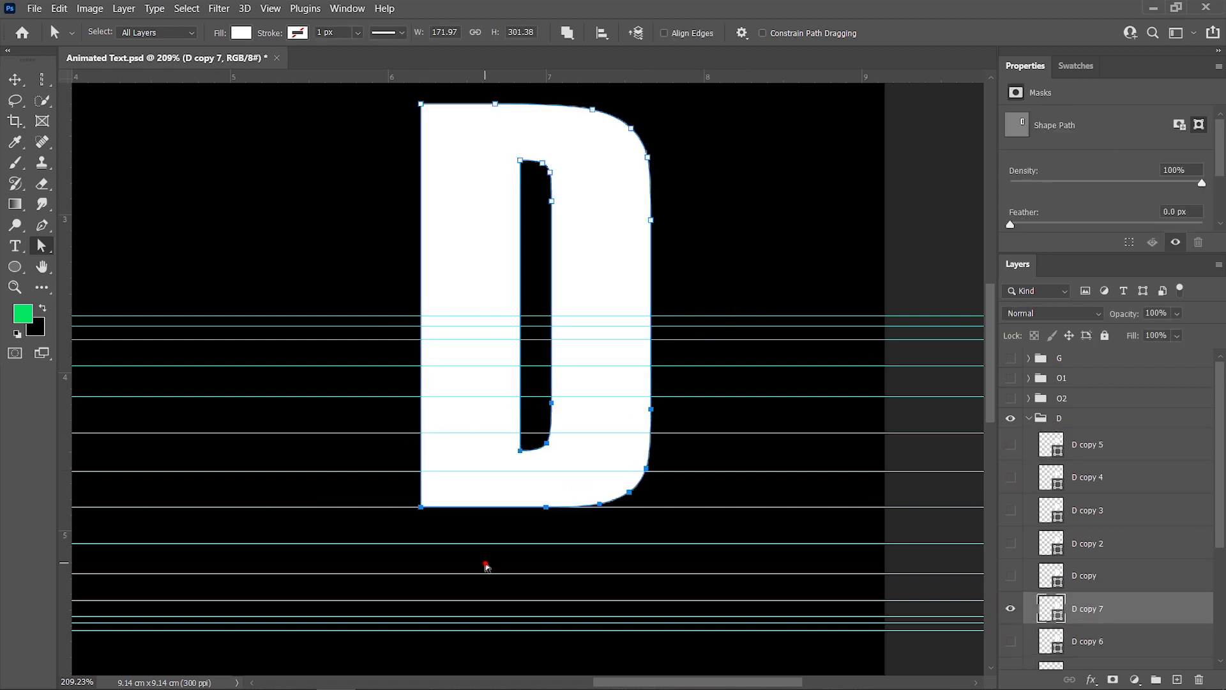
{"action": "scroll", "coordinate": [399, 542], "scroll_direction": "down", "scroll_amount": 3}
{"action": "key", "text": "ctrl+j"}
{"action": "left_click_drag", "start_coordinate": [419, 406], "coordinate": [419, 519]}
{"action": "key", "text": "ctrl+j"}
{"action": "key", "text": "ctrl+j"}
{"action": "key", "text": "ctrl+j"}
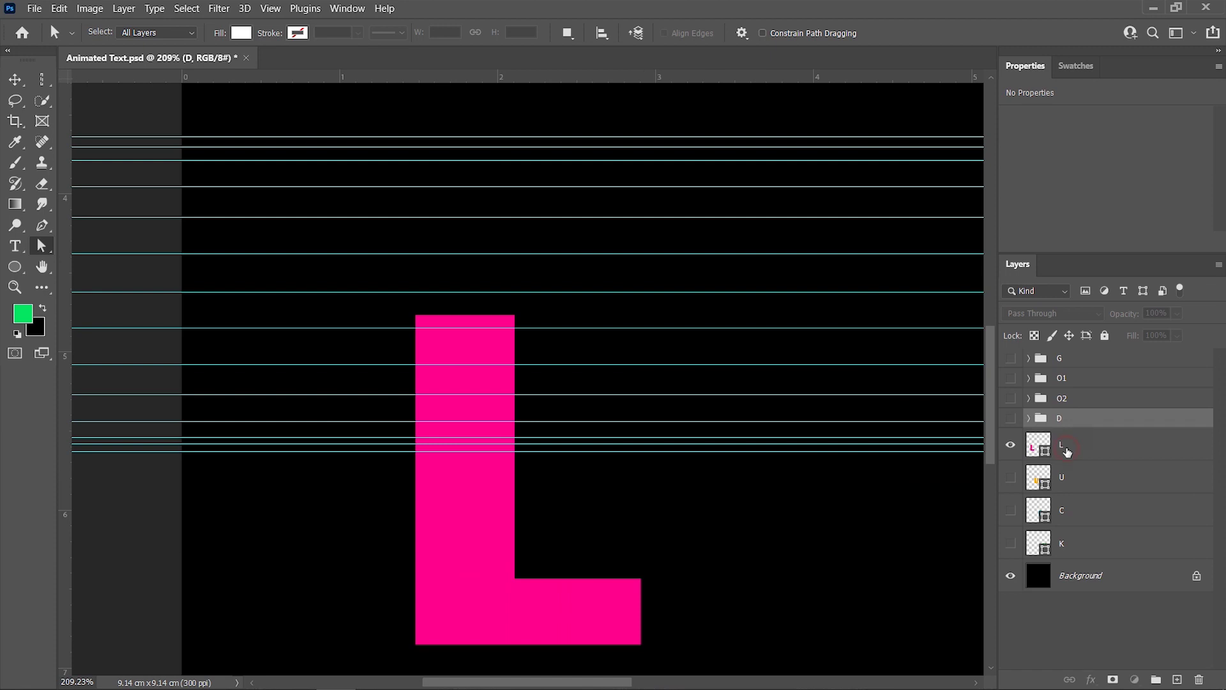
Put the L layer into a new group named L.
{"action": "right_click", "coordinate": [1188, 441]}
{"action": "left_click", "coordinate": [1026, 109]}
{"action": "type", "text": "L"}
{"action": "key", "text": "Return"}
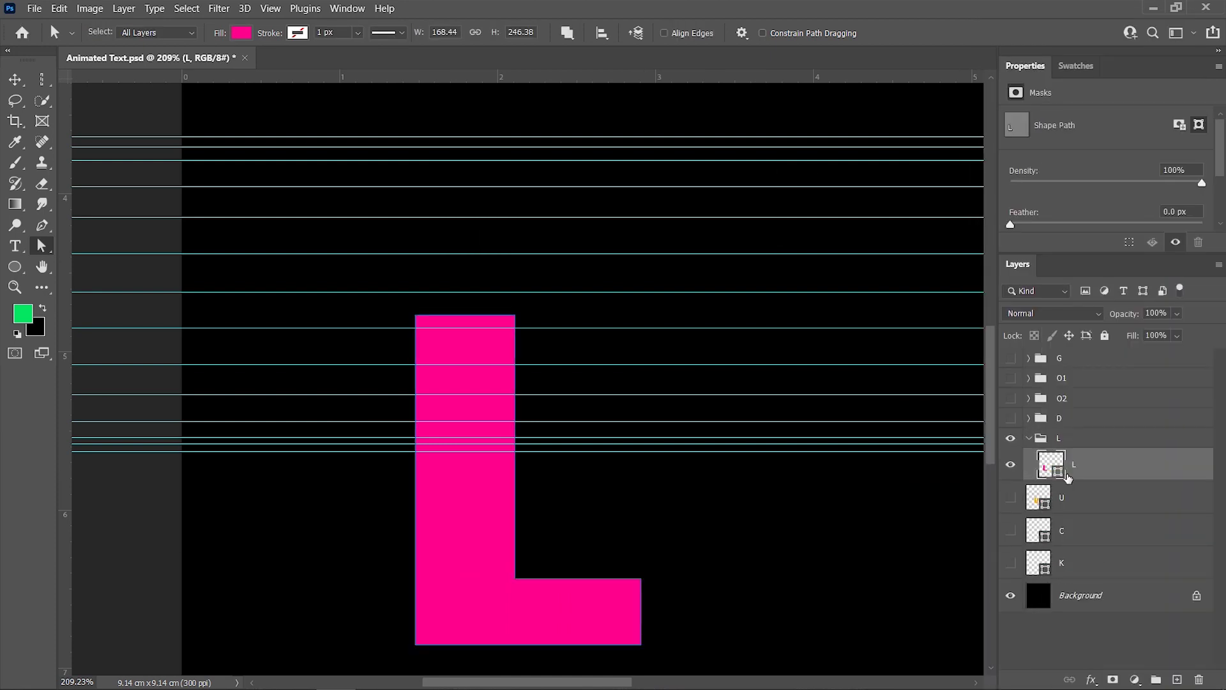
Make a taller L copy, then show the original L layer again and duplicate it.
{"action": "mouse_move", "coordinate": [460, 316]}
{"action": "left_mouse_down"}
{"action": "mouse_move", "coordinate": [460, 254]}
{"action": "mouse_move", "coordinate": [418, 219]}
{"action": "mouse_move", "coordinate": [460, 187]}
{"action": "left_mouse_up"}
{"action": "key", "text": "ctrl+j"}
{"action": "key", "text": "ctrl+j"}
{"action": "key", "text": "ctrl+j"}
{"action": "key", "text": "ctrl+j"}
{"action": "key", "text": "ctrl+j"}
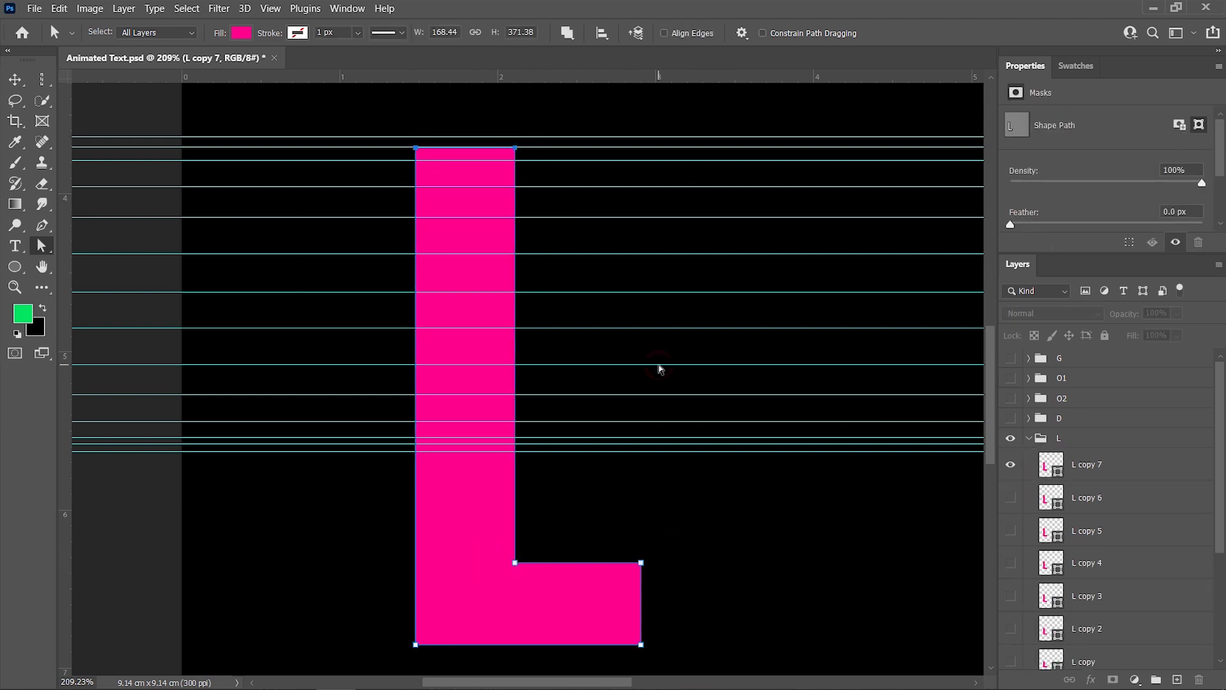
{"action": "left_click", "coordinate": [1011, 464]}
{"action": "scroll", "coordinate": [1086, 543], "scroll_direction": "down", "scroll_amount": 1}
{"action": "left_click", "coordinate": [1011, 654]}
{"action": "left_click", "coordinate": [501, 348]}
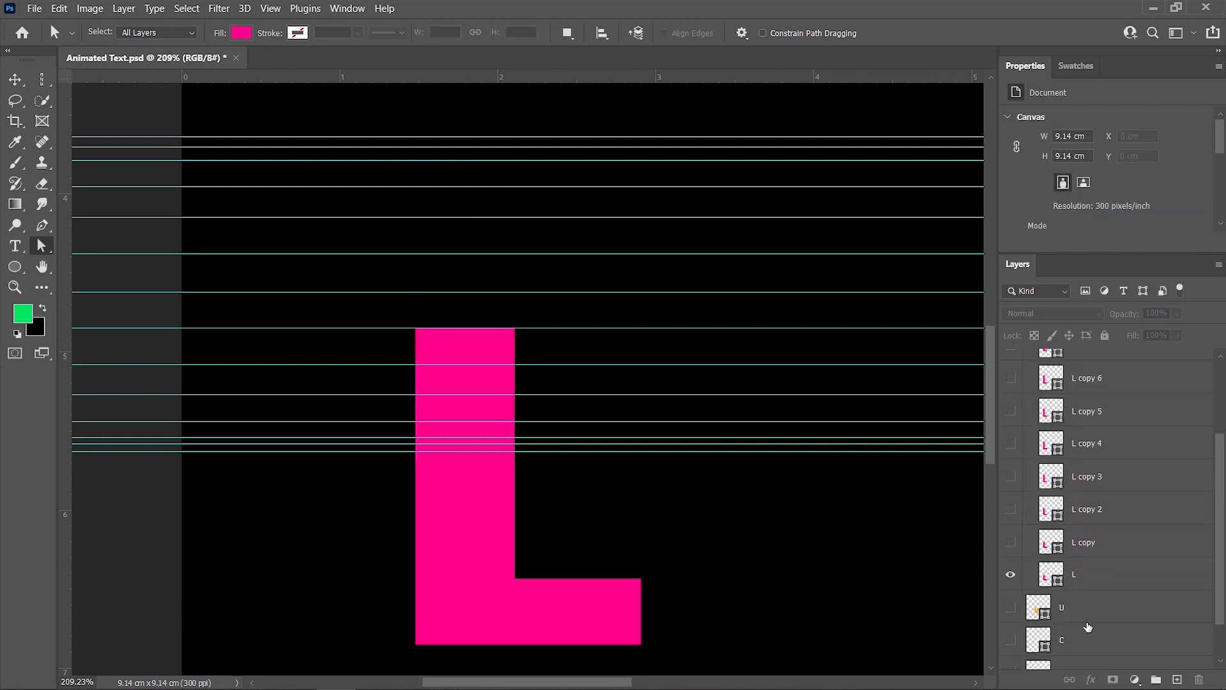
{"action": "key", "text": "ctrl+j"}
Add successive L copies, each with its top anchors lowered further.
{"action": "left_click_drag", "start_coordinate": [570, 293], "coordinate": [398, 348]}
{"action": "key", "text": "ctrl+j"}
{"action": "left_click_drag", "start_coordinate": [569, 331], "coordinate": [381, 400]}
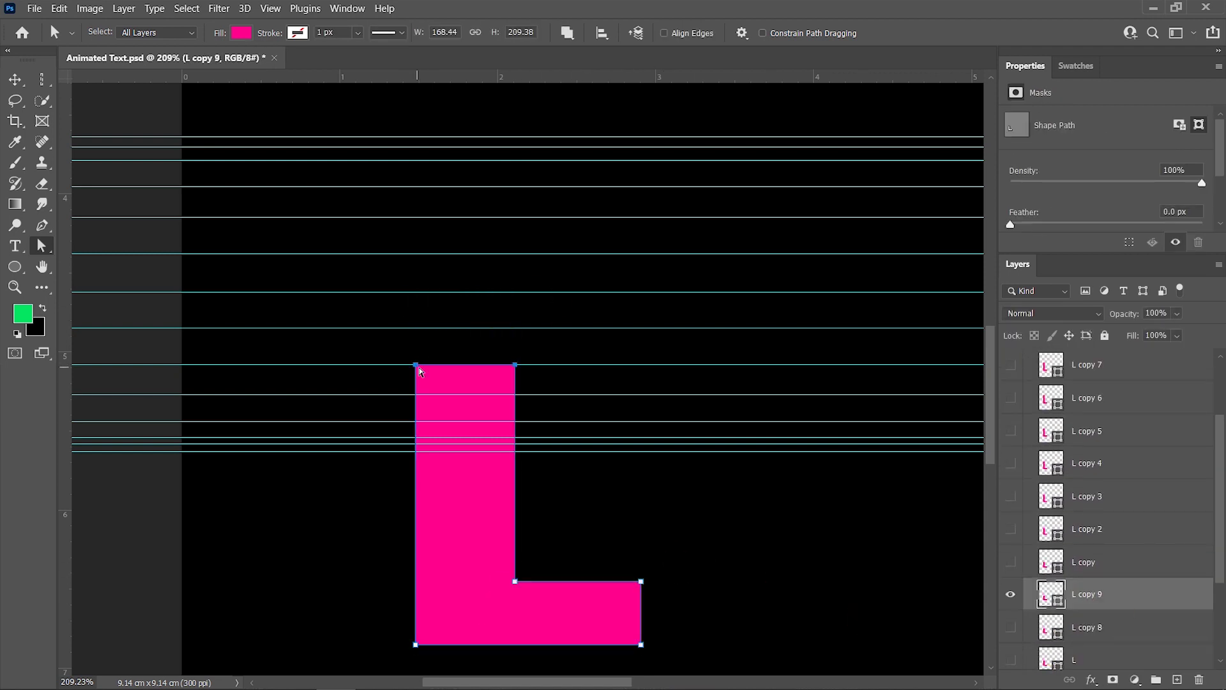
{"action": "key", "text": "shift+Down"}
{"action": "key", "text": "shift+Down"}
{"action": "key", "text": "ctrl+j"}
{"action": "key", "text": "shift+Down"}
{"action": "key", "text": "shift+Down"}
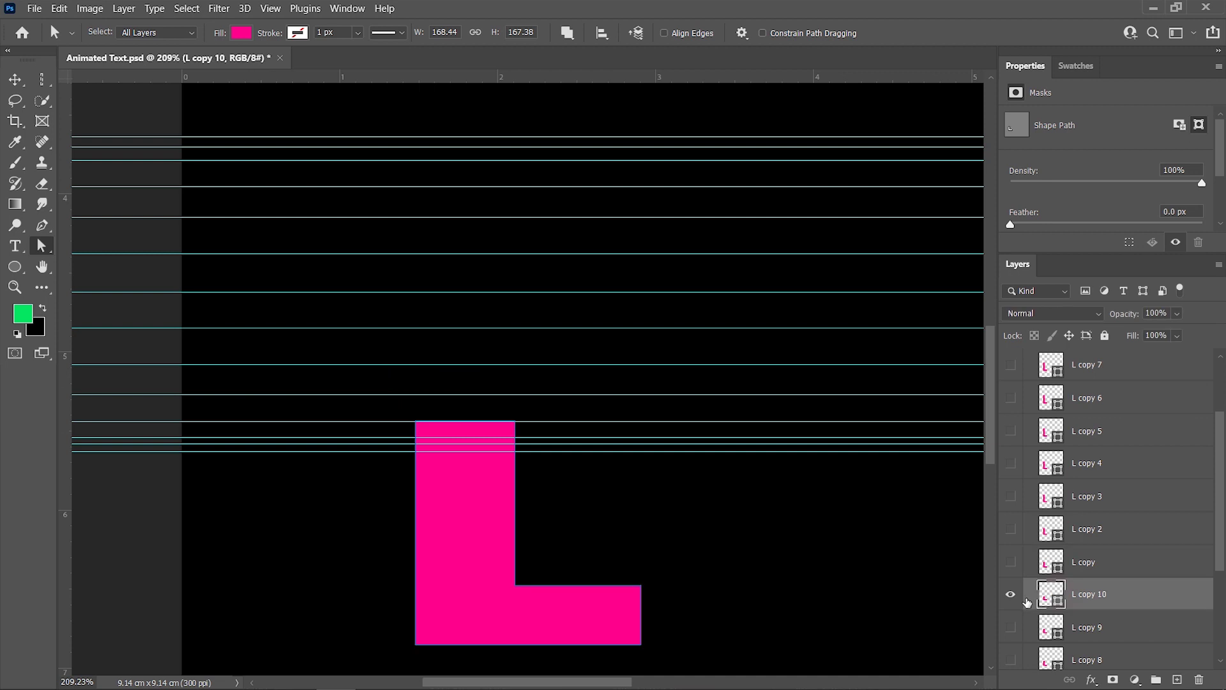
{"action": "key", "text": "ctrl+j"}
{"action": "left_click_drag", "start_coordinate": [416, 439], "coordinate": [416, 445]}
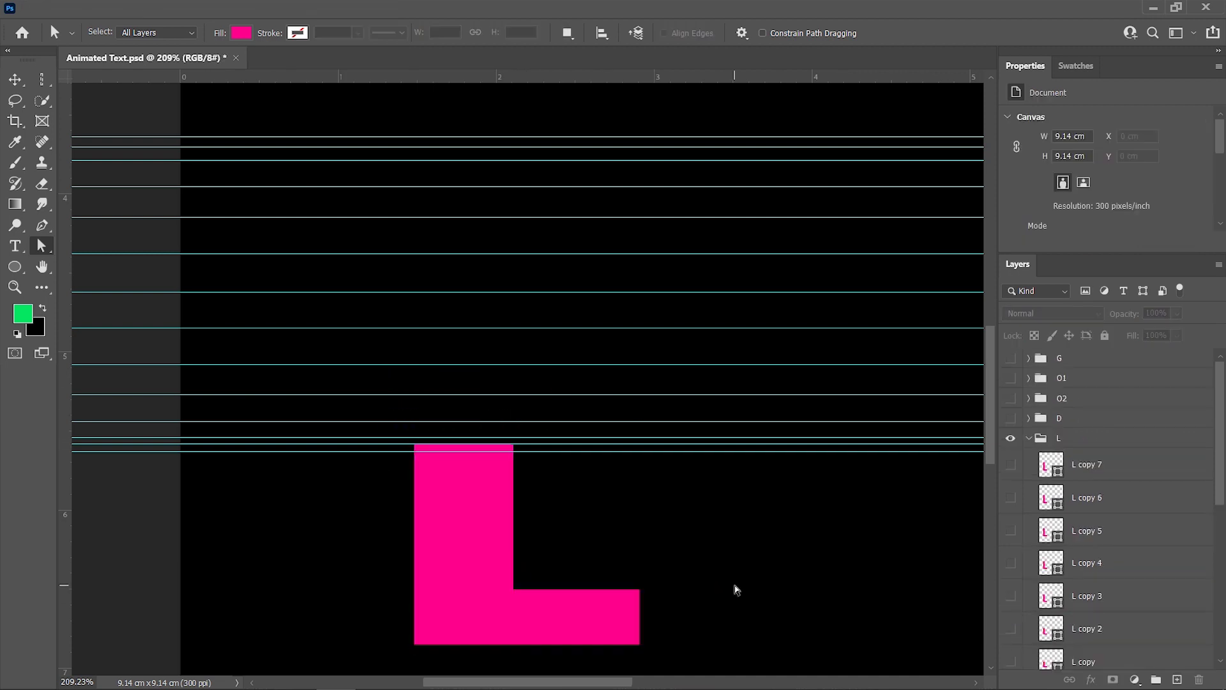
Show all the L copies and start renaming them by number, beginning with 11.
{"action": "scroll", "coordinate": [1107, 548], "scroll_direction": "up", "scroll_amount": 2}
{"action": "left_click", "coordinate": [1011, 552], "text": "alt"}
{"action": "scroll", "coordinate": [1091, 511], "scroll_direction": "up", "scroll_amount": 1}
{"action": "double_click", "coordinate": [1090, 384]}
{"action": "type", "text": "11"}
{"action": "key", "text": "Tab"}
{"action": "key", "text": "Tab"}
{"action": "key", "text": "Tab"}
{"action": "key", "text": "Tab"}
{"action": "key", "text": "Tab"}
{"action": "key", "text": "Tab"}
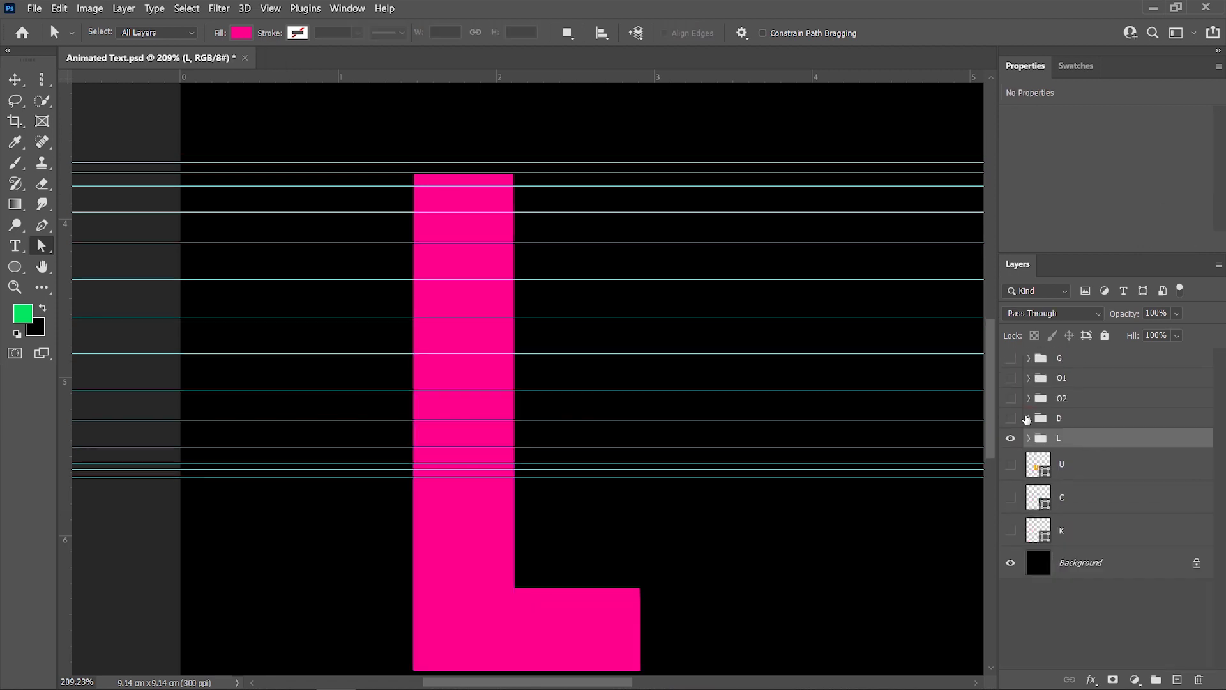
Make U copies with the top anchors raised, hiding each previous copy.
{"action": "key", "text": "ctrl+j"}
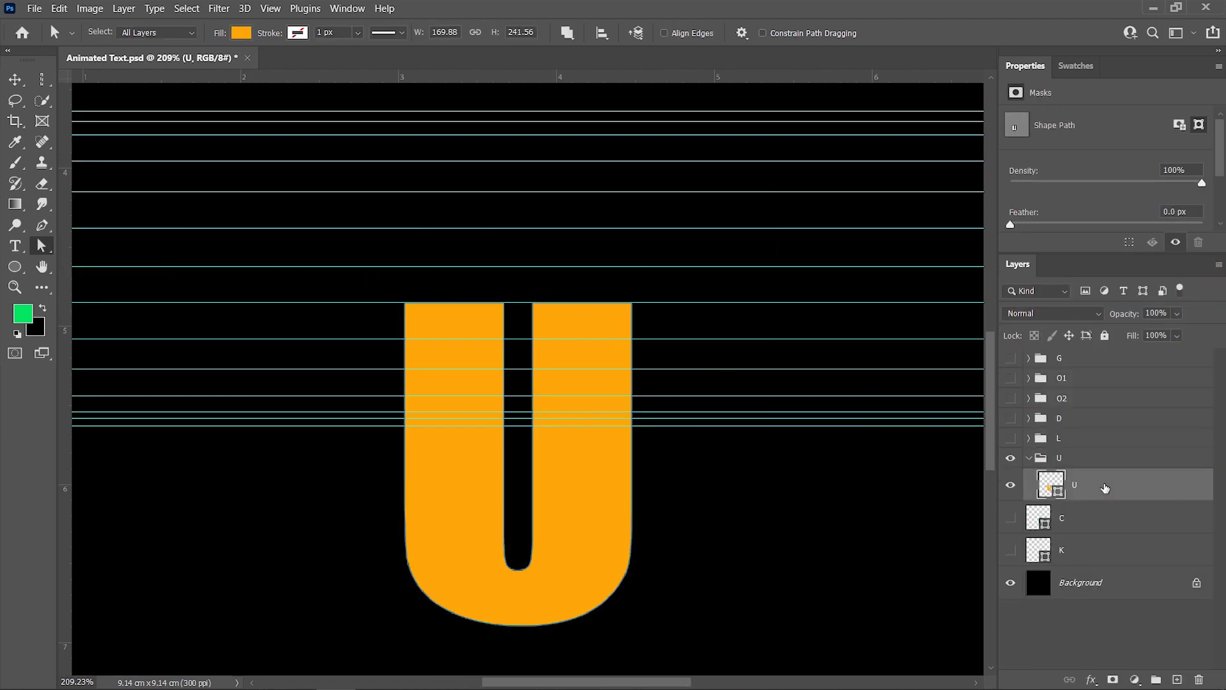
{"action": "key", "text": "ctrl+j"}
{"action": "left_click_drag", "start_coordinate": [405, 290], "coordinate": [405, 108]}
{"action": "key", "text": "ctrl+j"}
{"action": "key", "text": "ctrl+j"}
{"action": "key", "text": "ctrl+j"}
{"action": "left_click", "coordinate": [1010, 518]}
{"action": "key", "text": "ctrl+j"}
{"action": "key", "text": "ctrl+j"}
{"action": "left_click", "coordinate": [1010, 518]}
Delete an unwanted U copy, then add U copies stepping back down, hiding earlier ones.
{"action": "left_click", "coordinate": [1011, 489]}
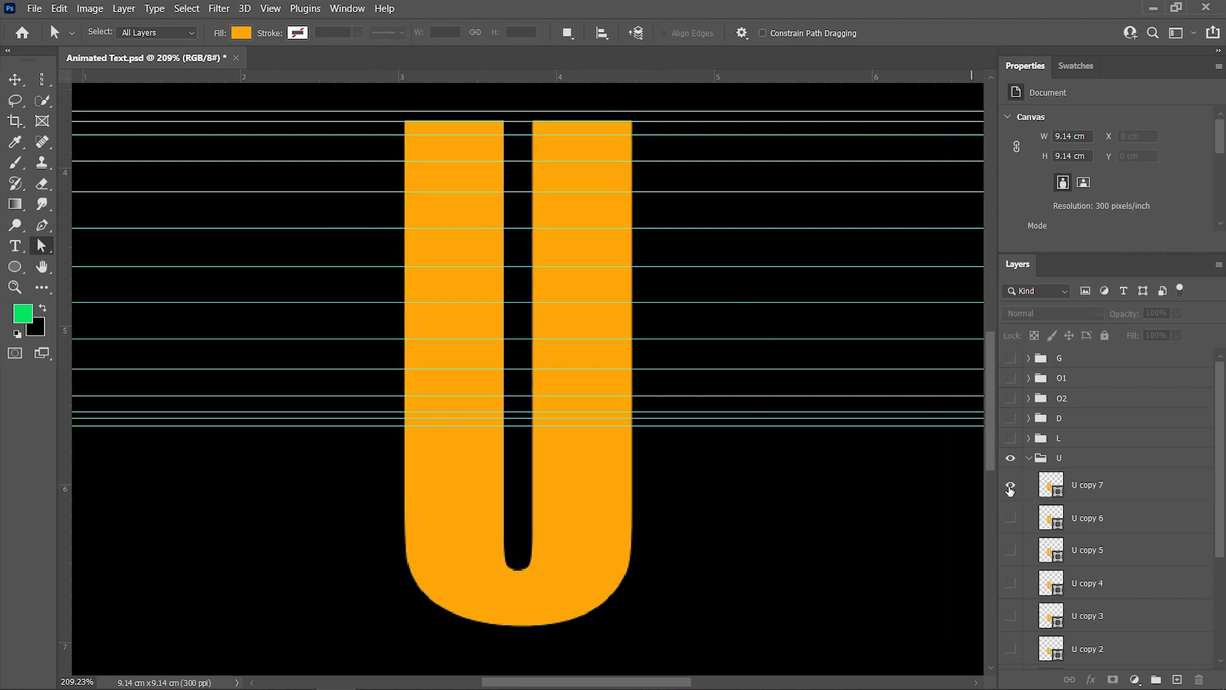
{"action": "key", "text": "Delete"}
{"action": "left_click", "coordinate": [1011, 486]}
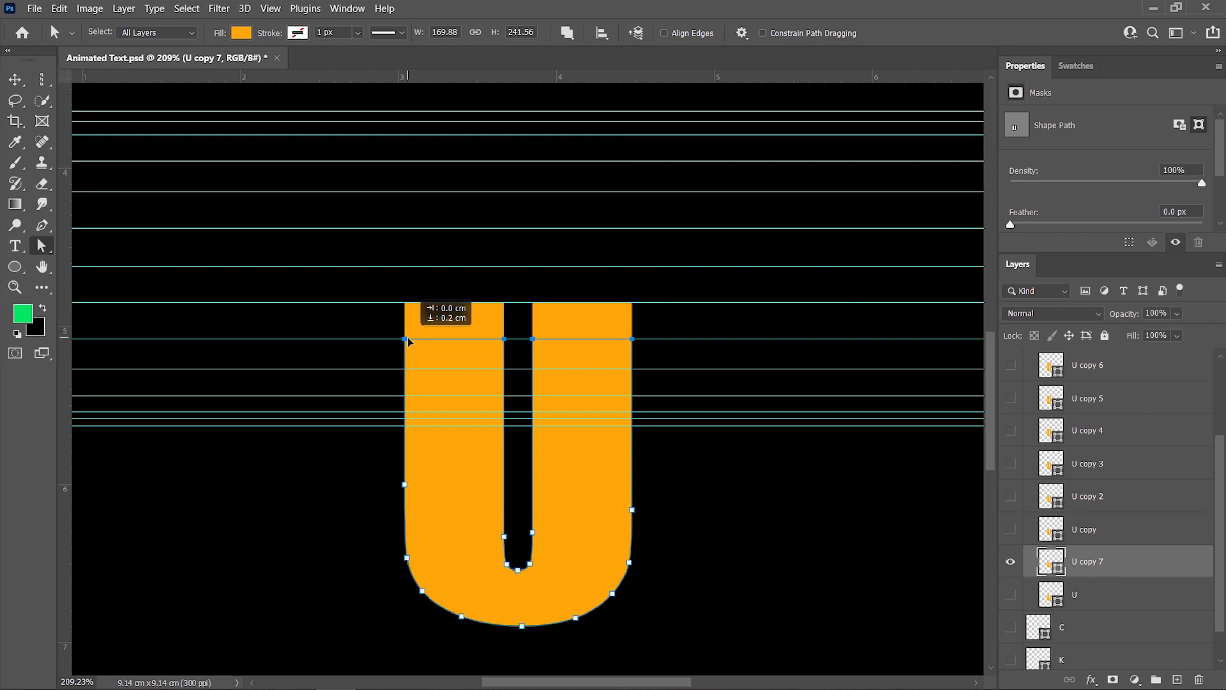
{"action": "left_click", "coordinate": [1017, 554]}
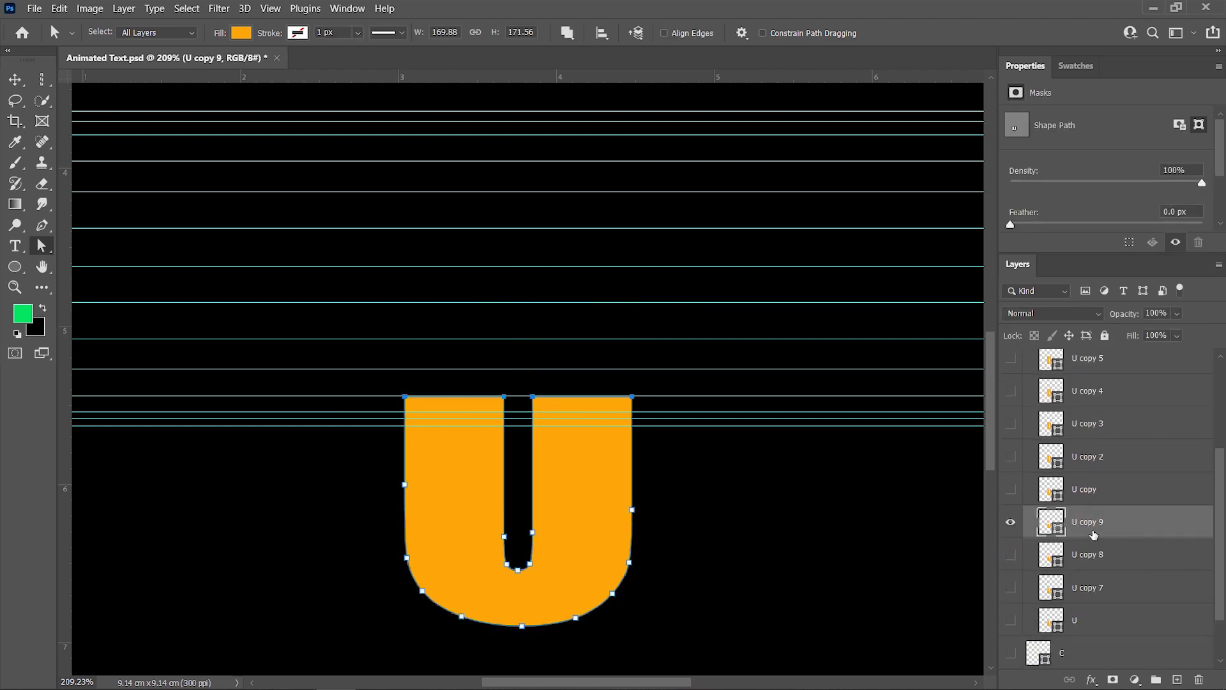
{"action": "key", "text": "ctrl+j"}
{"action": "left_click", "coordinate": [1011, 555]}
{"action": "key", "text": "ctrl+j"}
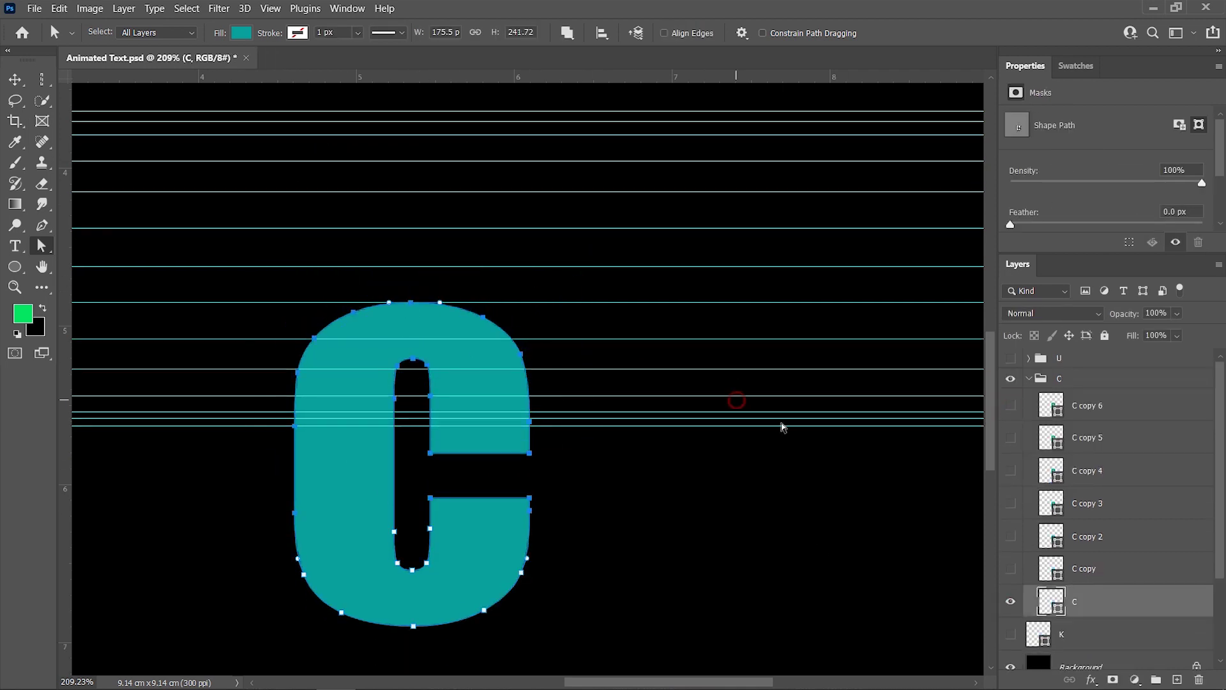
Make C copies with the top anchors lowered a step further each time.
{"action": "key", "text": "ctrl+j"}
{"action": "left_click_drag", "start_coordinate": [413, 302], "coordinate": [410, 348]}
{"action": "key", "text": "ctrl+j"}
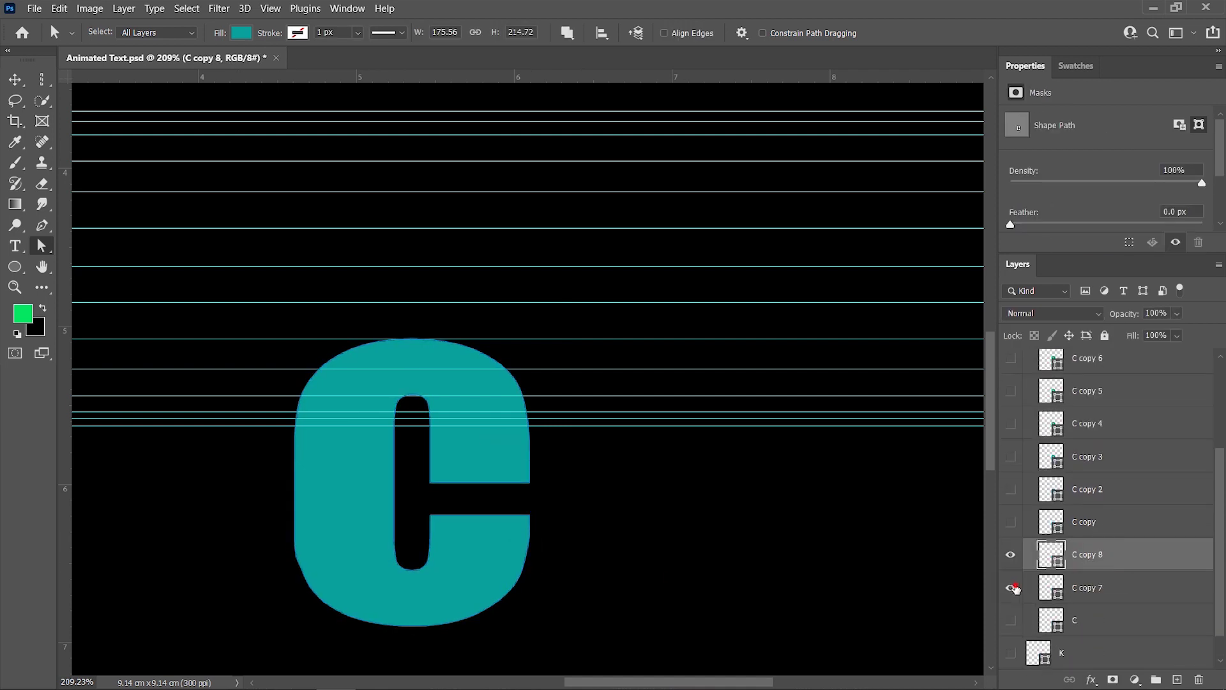
{"action": "left_click_drag", "start_coordinate": [567, 336], "coordinate": [295, 509]}
{"action": "left_click_drag", "start_coordinate": [412, 340], "coordinate": [412, 369]}
{"action": "key", "text": "ctrl+j"}
{"action": "left_click_drag", "start_coordinate": [581, 339], "coordinate": [287, 557]}
{"action": "left_click_drag", "start_coordinate": [412, 370], "coordinate": [412, 422]}
Add the last lowered C copies, show all of them, and confirm the new K group.
{"action": "key", "text": "ctrl+j"}
{"action": "left_click", "coordinate": [1011, 588]}
{"action": "key", "text": "ctrl+j"}
{"action": "left_click", "coordinate": [1012, 586]}
{"action": "key", "text": "ctrl+j"}
{"action": "left_click", "coordinate": [1011, 586]}
{"action": "left_click", "coordinate": [1011, 553], "text": "alt"}
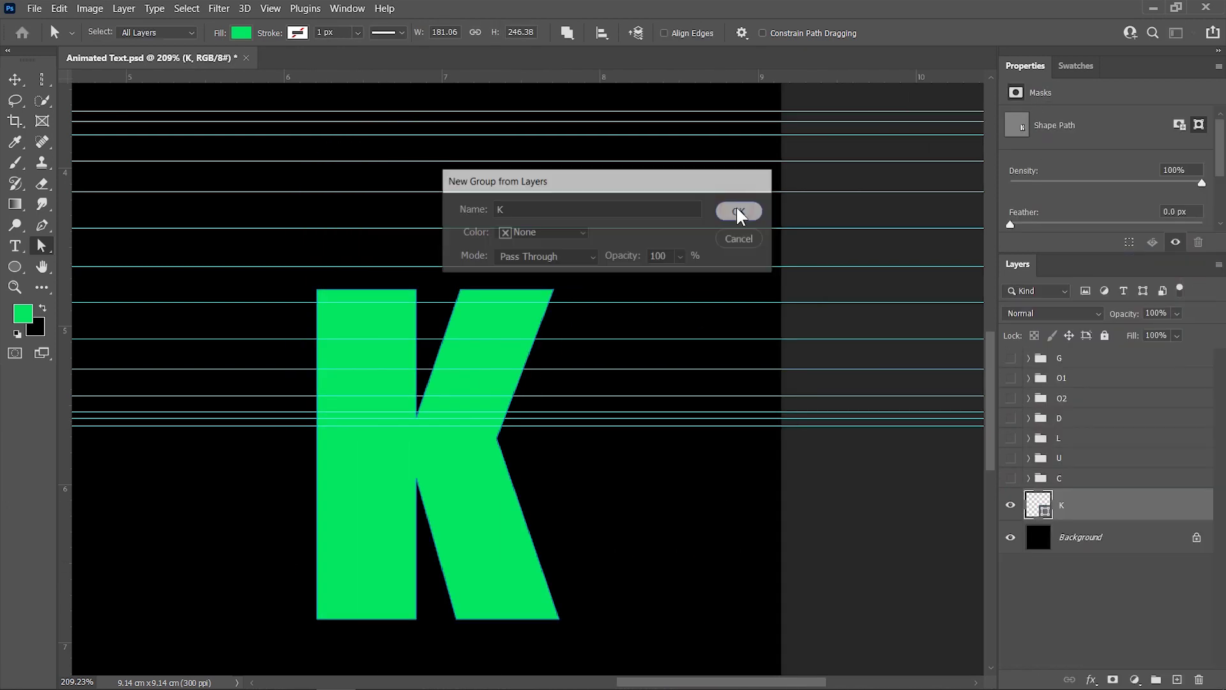
{"action": "left_click", "coordinate": [739, 211]}
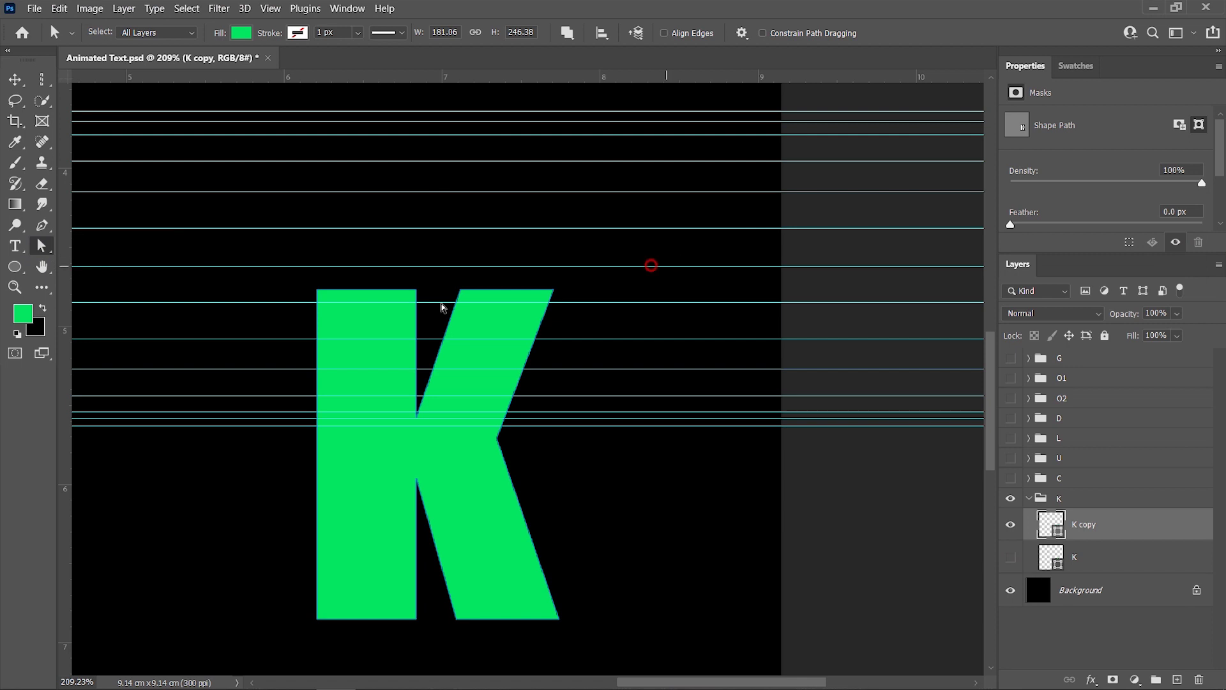
Make K copies with the top anchors raised by Shift+Up, hiding the previous copy.
{"action": "key", "text": "ctrl+j"}
{"action": "key", "text": "ctrl+j"}
{"action": "key", "text": "ctrl+j"}
{"action": "left_click", "coordinate": [1011, 557]}
{"action": "left_click_drag", "start_coordinate": [722, 117], "coordinate": [294, 349]}
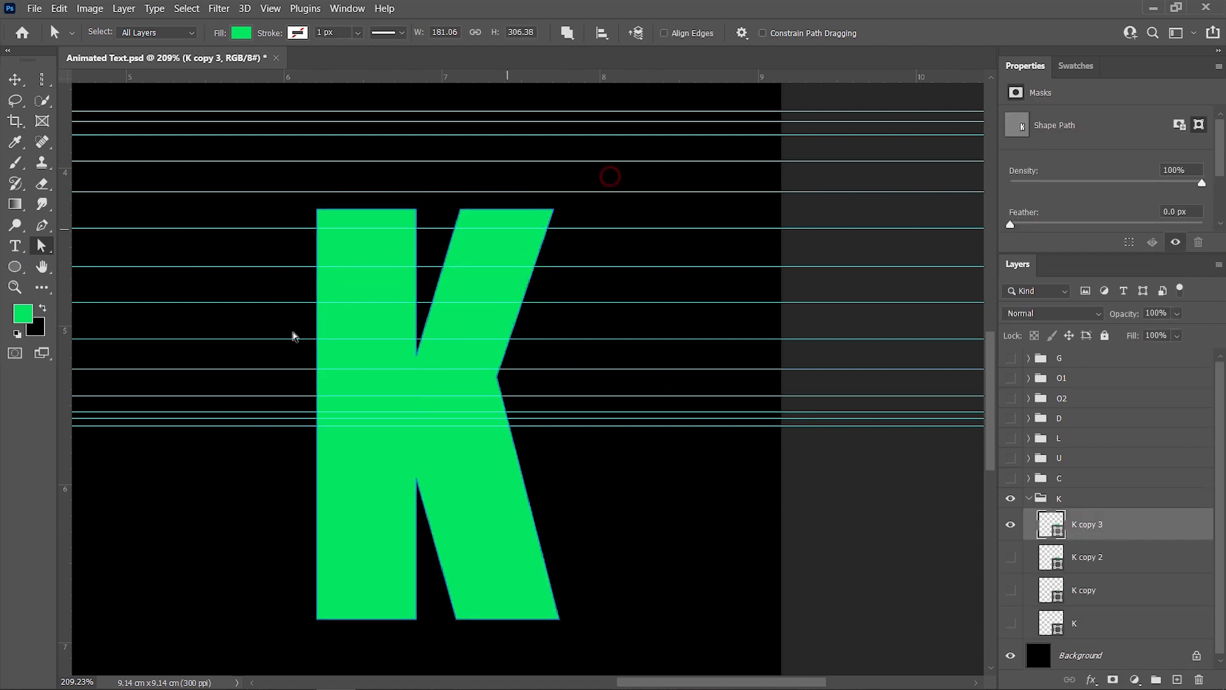
{"action": "key", "text": "shift+Up"}
{"action": "key", "text": "shift+Up"}
{"action": "key", "text": "shift+Up"}
{"action": "key", "text": "ctrl+j"}
{"action": "key", "text": "shift+Up"}
{"action": "key", "text": "shift+Up"}
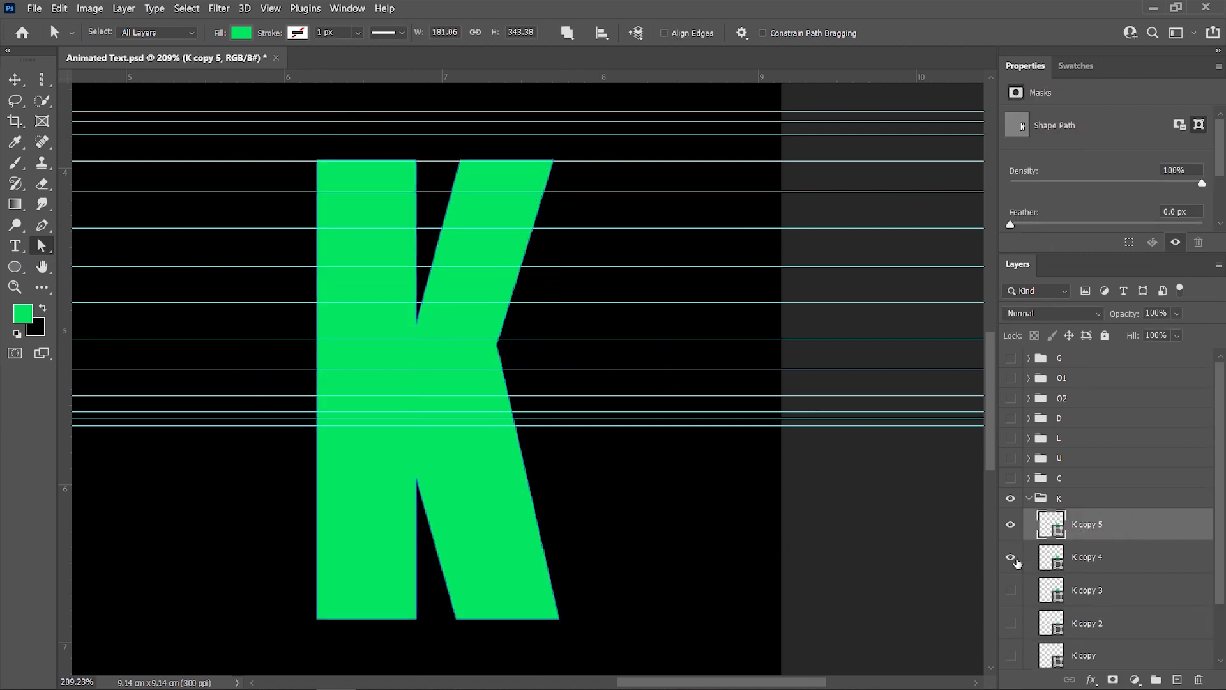
{"action": "left_click", "coordinate": [189, 198]}
{"action": "scroll", "coordinate": [539, 378], "scroll_direction": "up", "scroll_amount": 1}
{"action": "left_click", "coordinate": [1086, 622]}
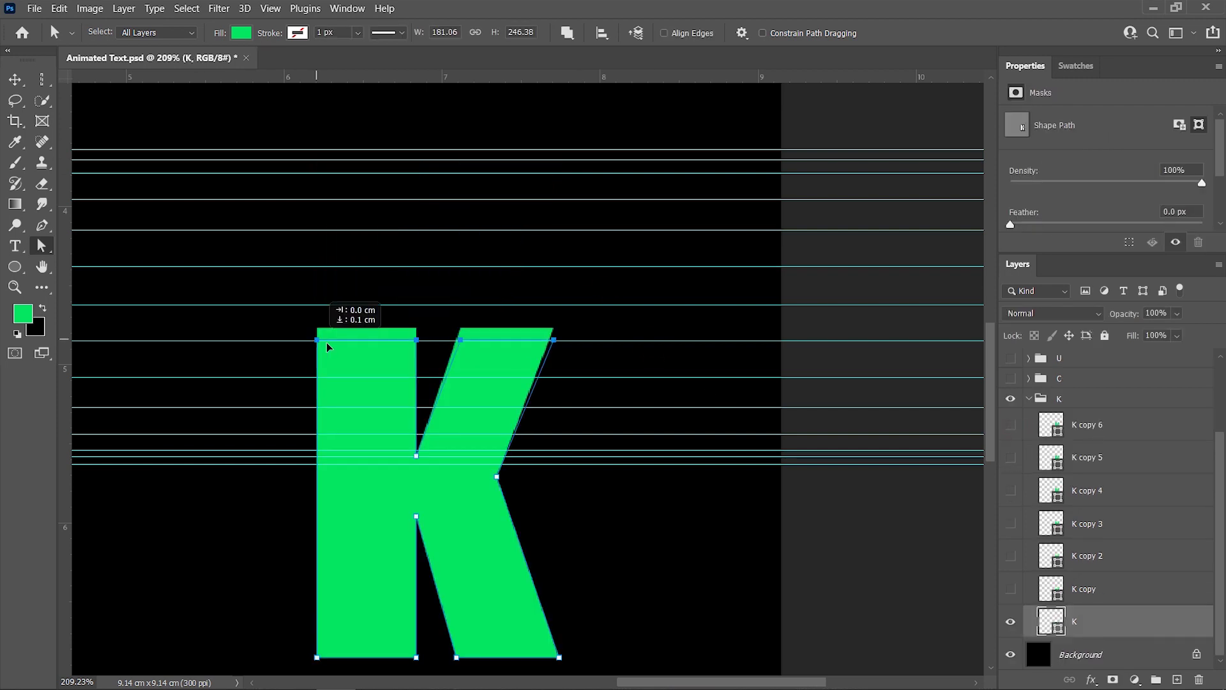
Duplicate the original K repeatedly, nudging its top down with Shift+Down each time.
{"action": "key", "text": "ctrl+j"}
{"action": "key", "text": "shift+Down"}
{"action": "key", "text": "shift+Down"}
{"action": "key", "text": "ctrl+j"}
{"action": "scroll", "coordinate": [447, 384], "scroll_direction": "down", "scroll_amount": 1}
{"action": "key", "text": "shift+Down"}
{"action": "key", "text": "ctrl+j"}
{"action": "key", "text": "shift+Down"}
{"action": "key", "text": "shift+Down"}
{"action": "key", "text": "shift+Down"}
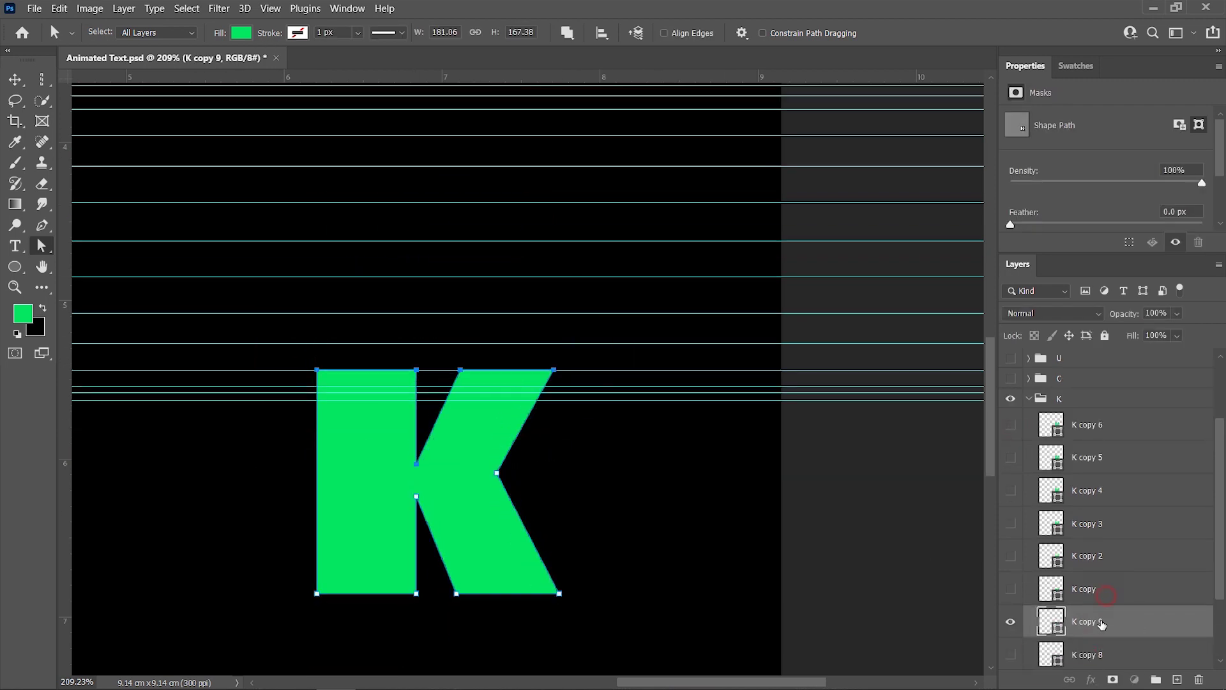
{"action": "key", "text": "ctrl+j"}
{"action": "key", "text": "shift+Down"}
{"action": "key", "text": "shift+Down"}
{"action": "key", "text": "ctrl+j"}
{"action": "key", "text": "shift+Down"}
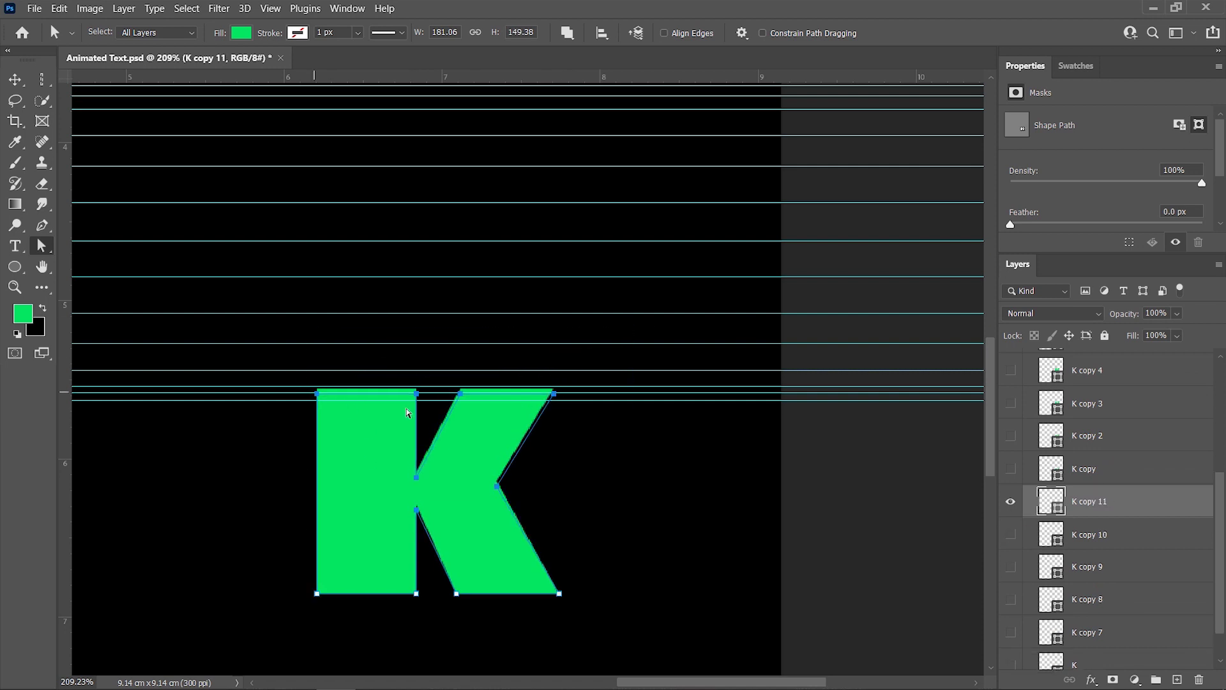
Show all K copies, start renaming one, and make the C group visible.
{"action": "left_click", "coordinate": [1010, 501], "text": "alt"}
{"action": "double_click", "coordinate": [1084, 424]}
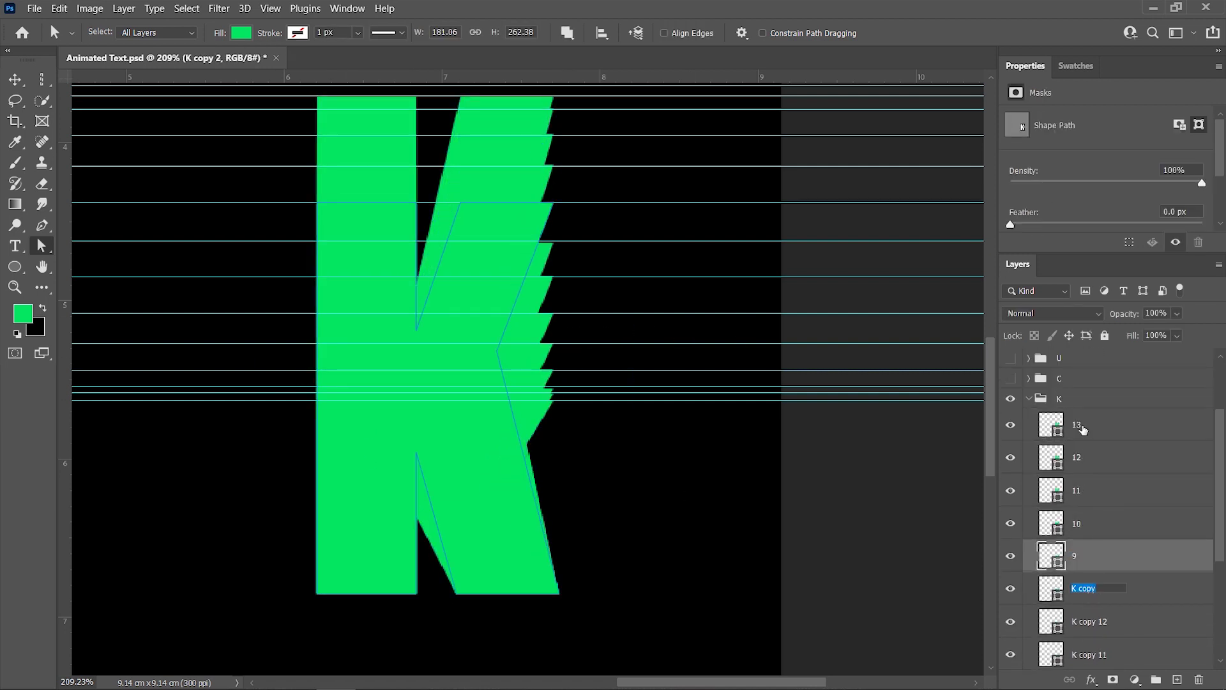
{"action": "left_click", "coordinate": [1097, 663]}
{"action": "type", "text": "8"}
{"action": "left_click", "coordinate": [1011, 479]}
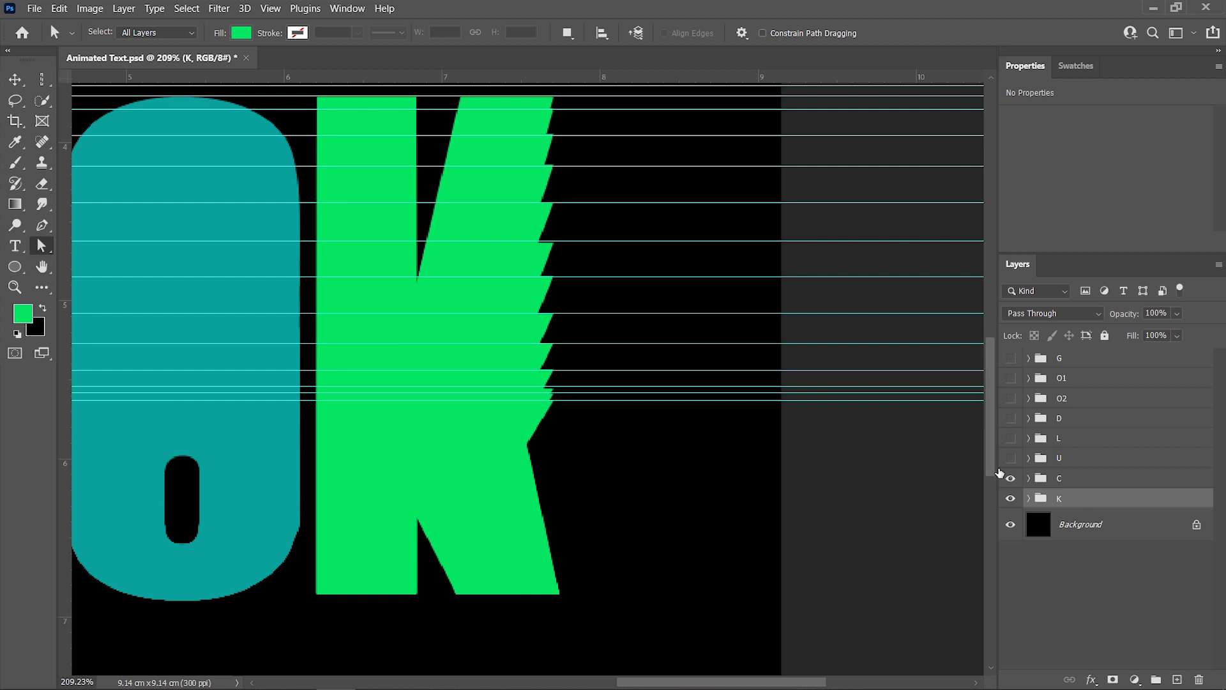
Make the U, L, D, second O, first O and G groups visible.
{"action": "scroll", "coordinate": [769, 556], "scroll_direction": "down", "scroll_amount": 3, "text": "alt"}
{"action": "scroll", "coordinate": [739, 520], "scroll_direction": "left", "scroll_amount": 3}
{"action": "scroll", "coordinate": [741, 523], "scroll_direction": "left", "scroll_amount": 3}
{"action": "scroll", "coordinate": [715, 527], "scroll_direction": "down", "scroll_amount": 1, "text": "alt"}
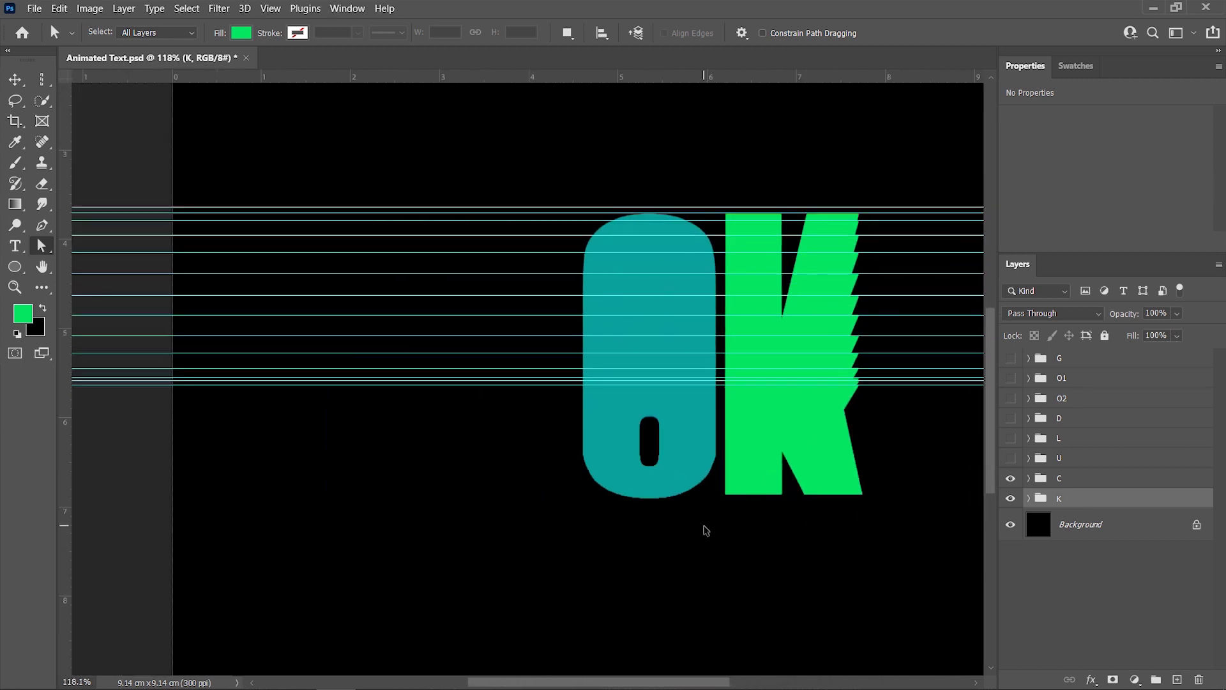
{"action": "scroll", "coordinate": [871, 539], "scroll_direction": "up", "scroll_amount": 1}
{"action": "scroll", "coordinate": [959, 530], "scroll_direction": "right", "scroll_amount": 1}
{"action": "left_click", "coordinate": [1012, 457]}
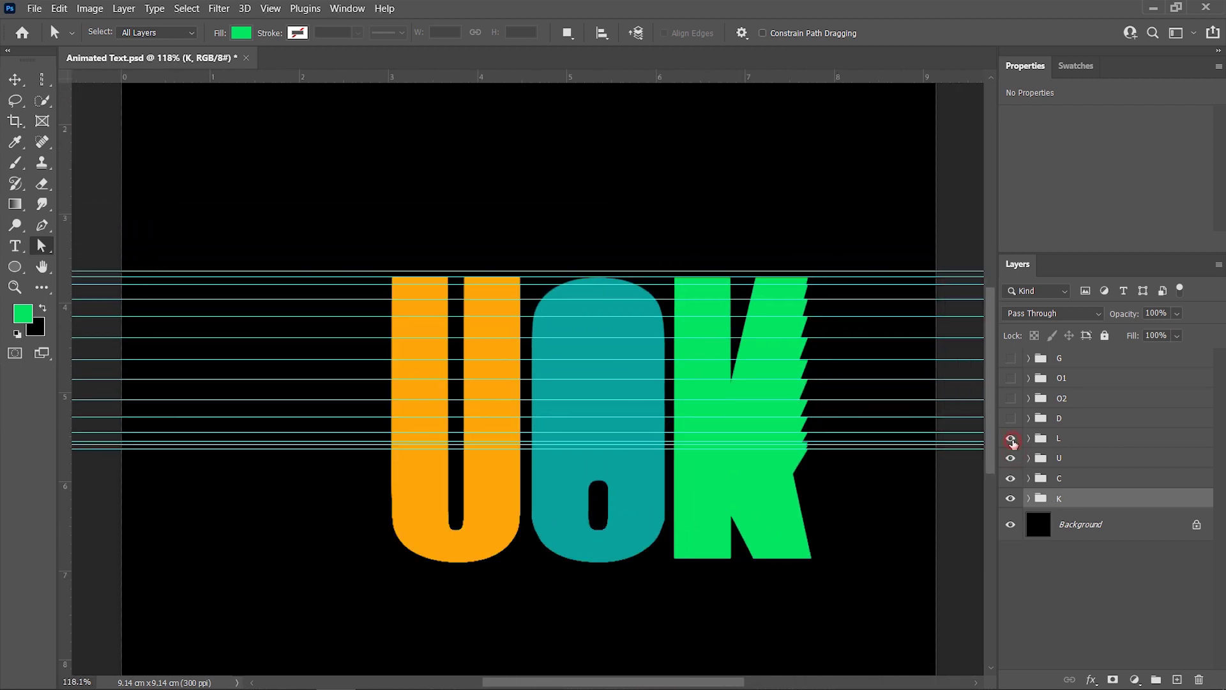
{"action": "left_click", "coordinate": [1010, 418]}
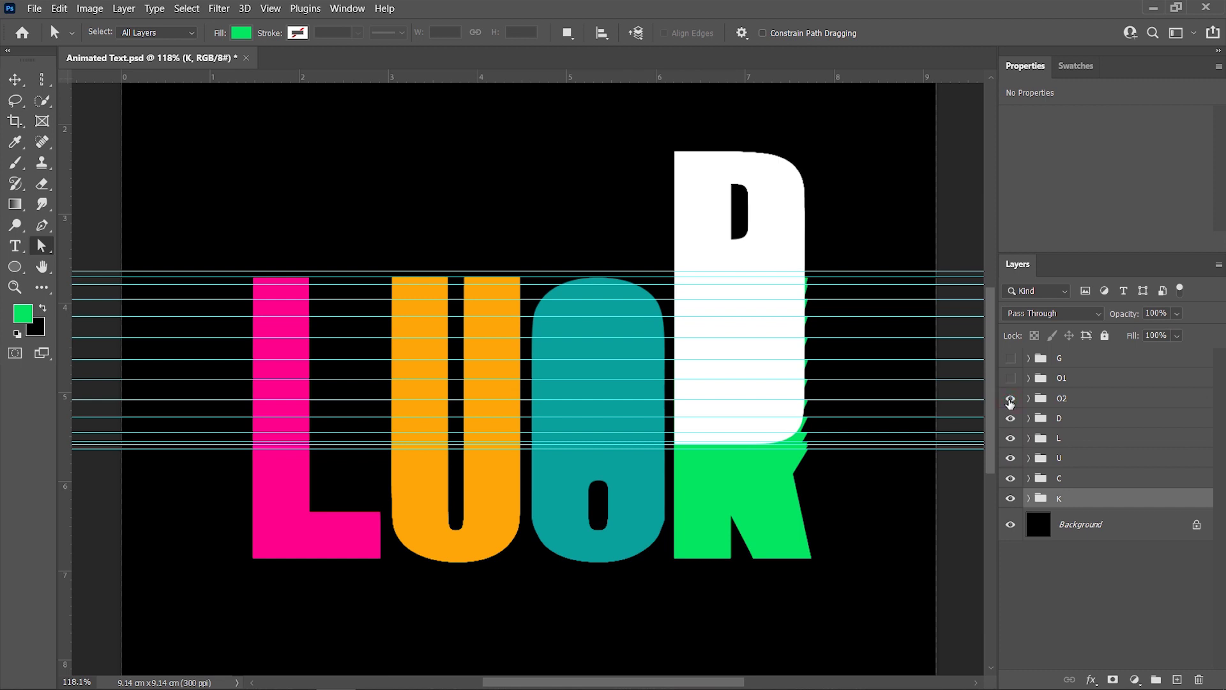
{"action": "left_click", "coordinate": [1011, 398]}
{"action": "left_click", "coordinate": [1010, 378]}
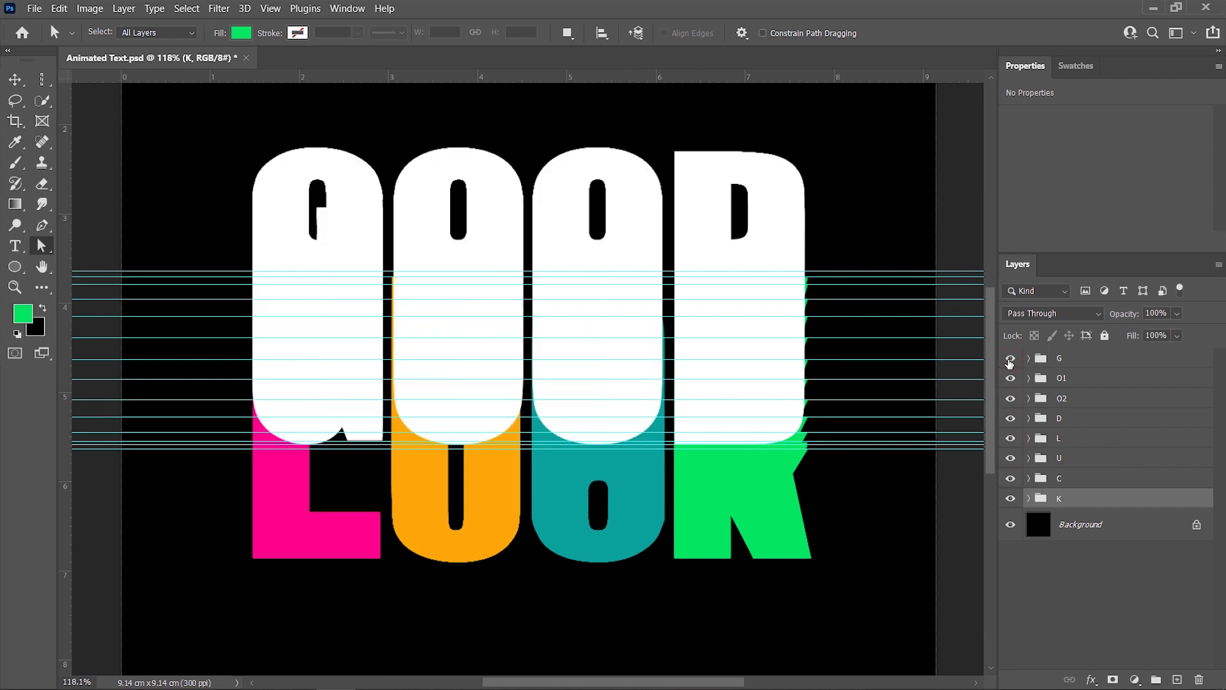
{"action": "left_click", "coordinate": [1042, 358]}
Save the document with Ctrl+S.
{"action": "key", "text": "ctrl+s"}
{"action": "scroll", "coordinate": [819, 408], "scroll_direction": "right", "scroll_amount": 2}
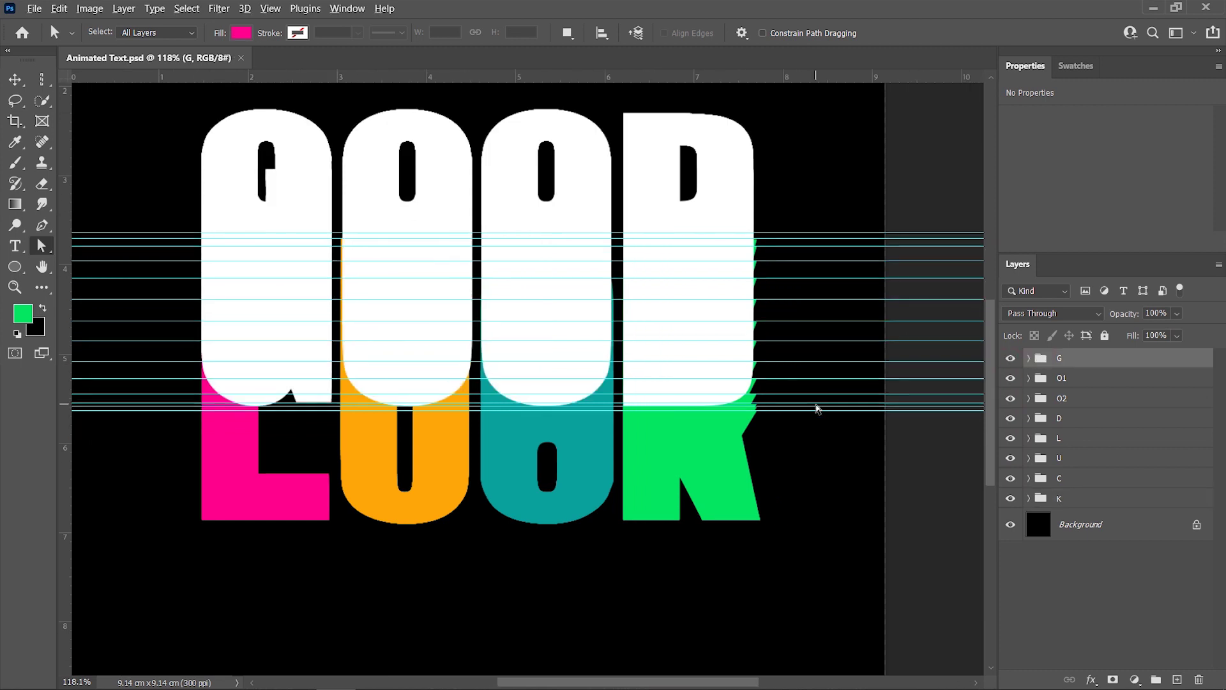
{"action": "scroll", "coordinate": [818, 409], "scroll_direction": "down", "scroll_amount": 3}
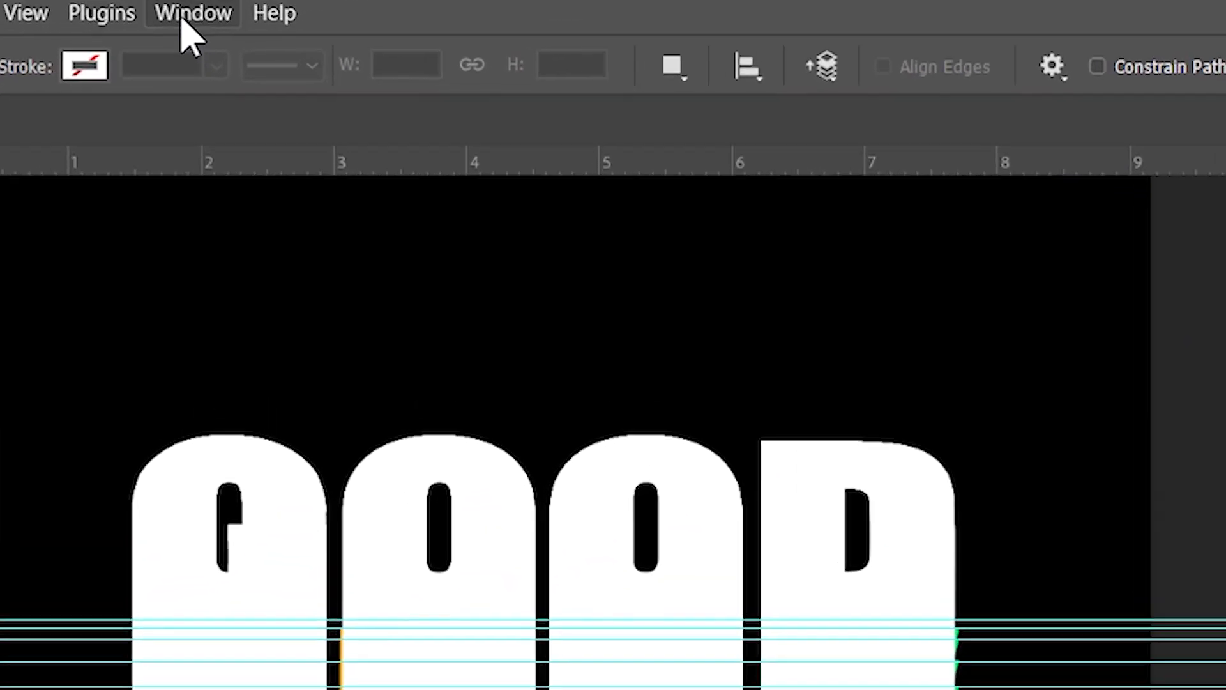
Show the Timeline panel and create a frame animation.
{"action": "left_click", "coordinate": [345, 10]}
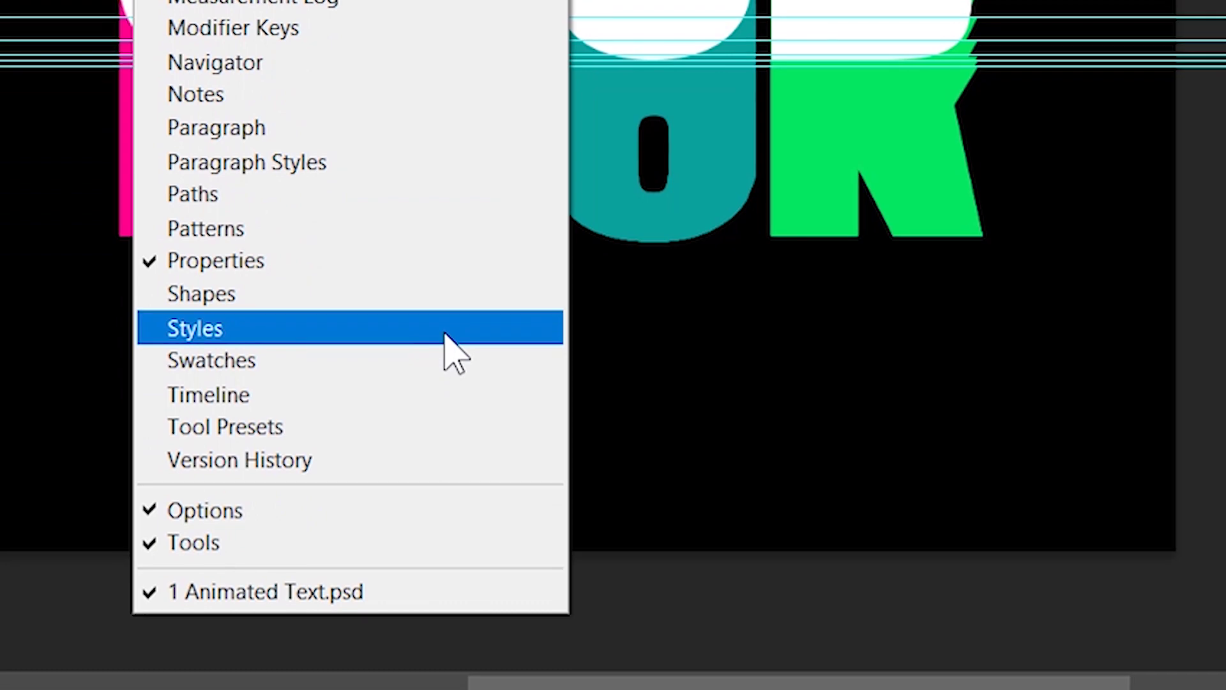
{"action": "left_click", "coordinate": [457, 405]}
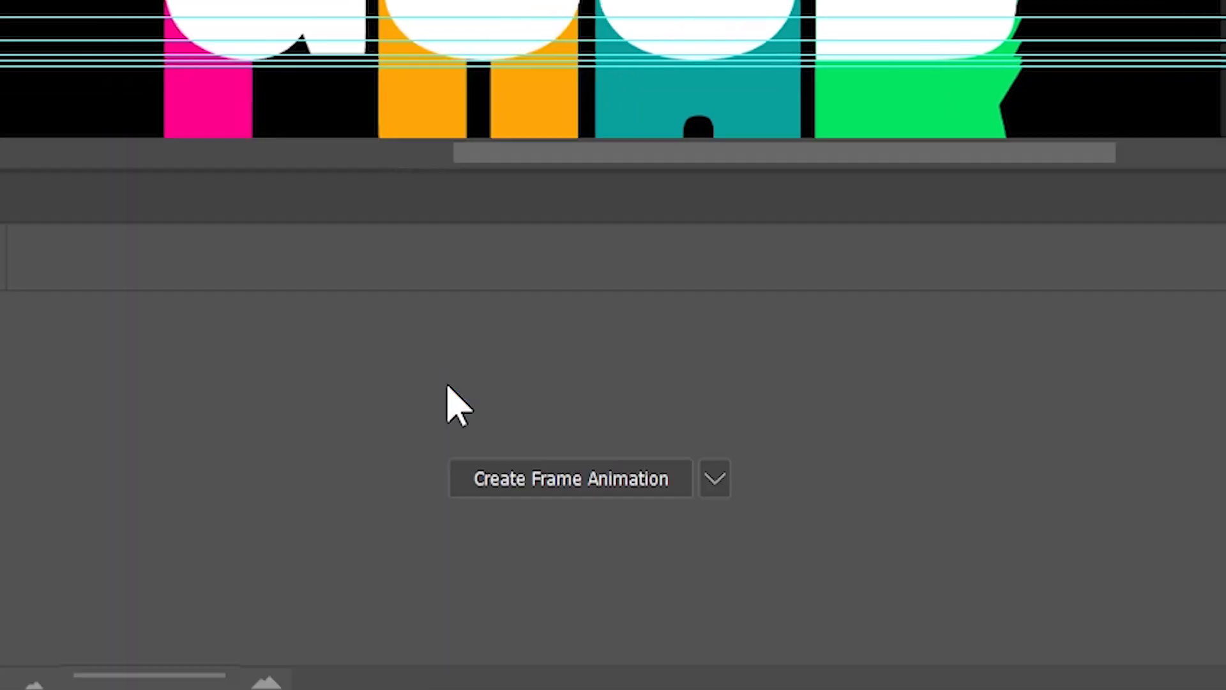
{"action": "left_click", "coordinate": [540, 481]}
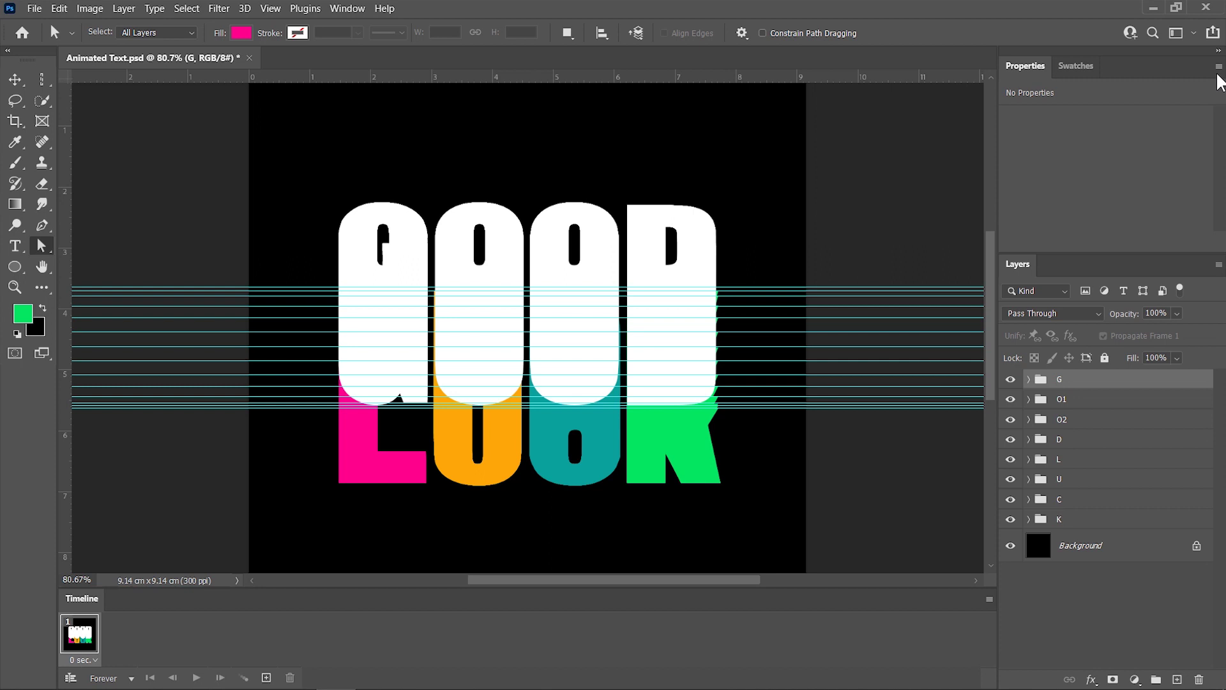
Close the Properties and Swatches panels and expand the G group.
{"action": "left_click", "coordinate": [1218, 66]}
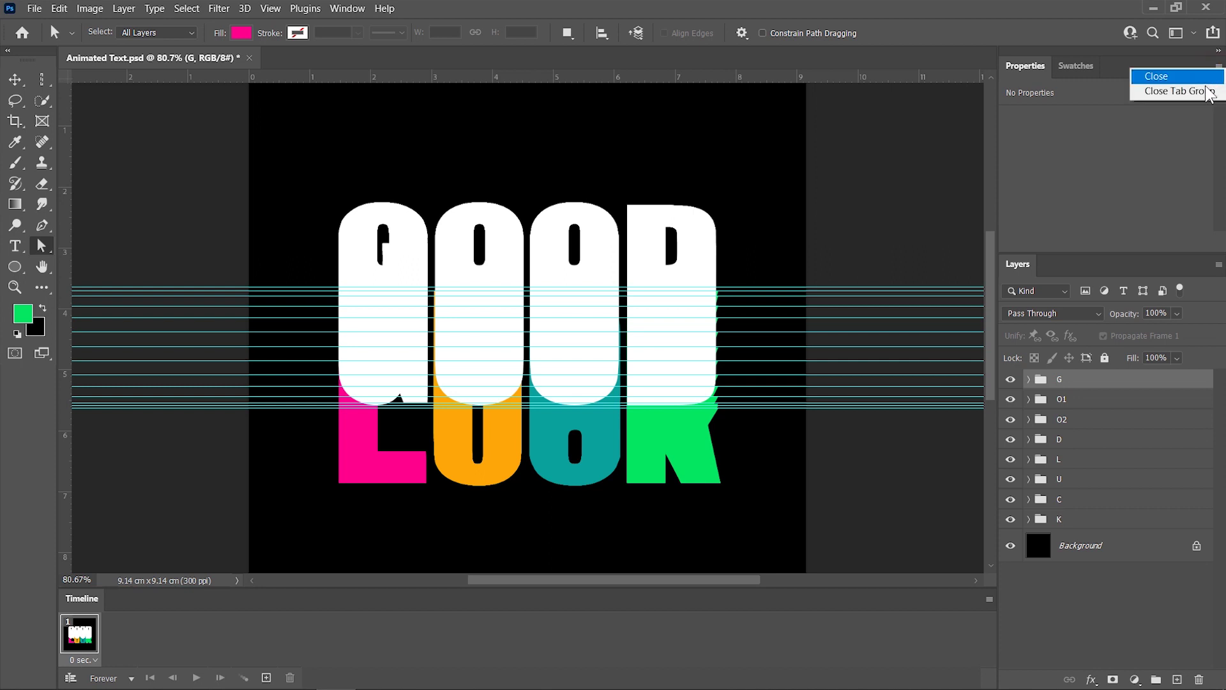
{"action": "left_click", "coordinate": [1206, 92]}
{"action": "left_click", "coordinate": [1027, 183]}
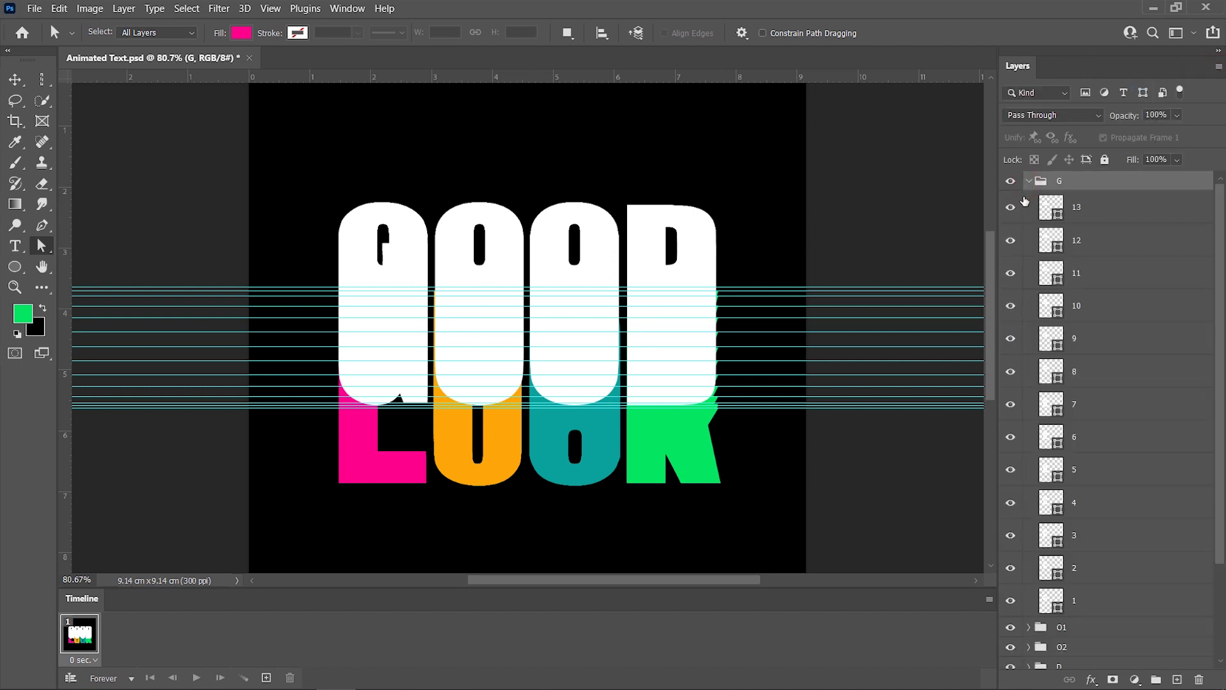
Hide G layers 12 through 6, leave only layer 9 visible in O1, and collapse O1.
{"action": "left_click_drag", "start_coordinate": [1015, 241], "coordinate": [1013, 454]}
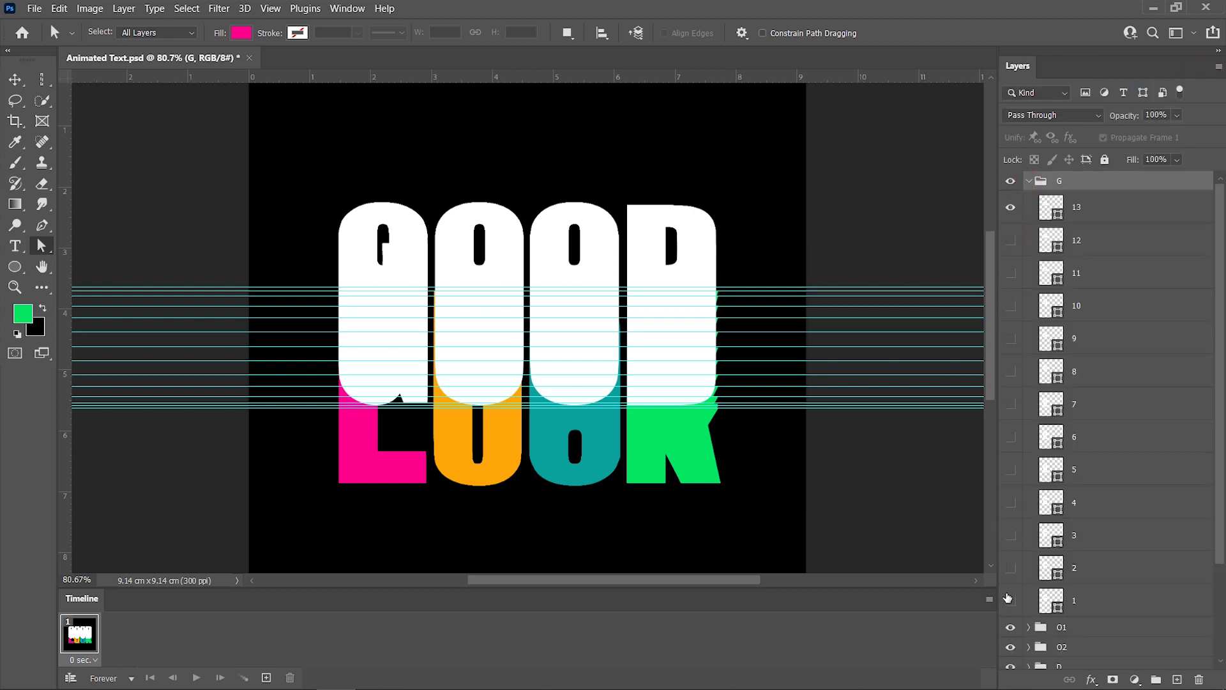
{"action": "left_click", "coordinate": [1029, 181]}
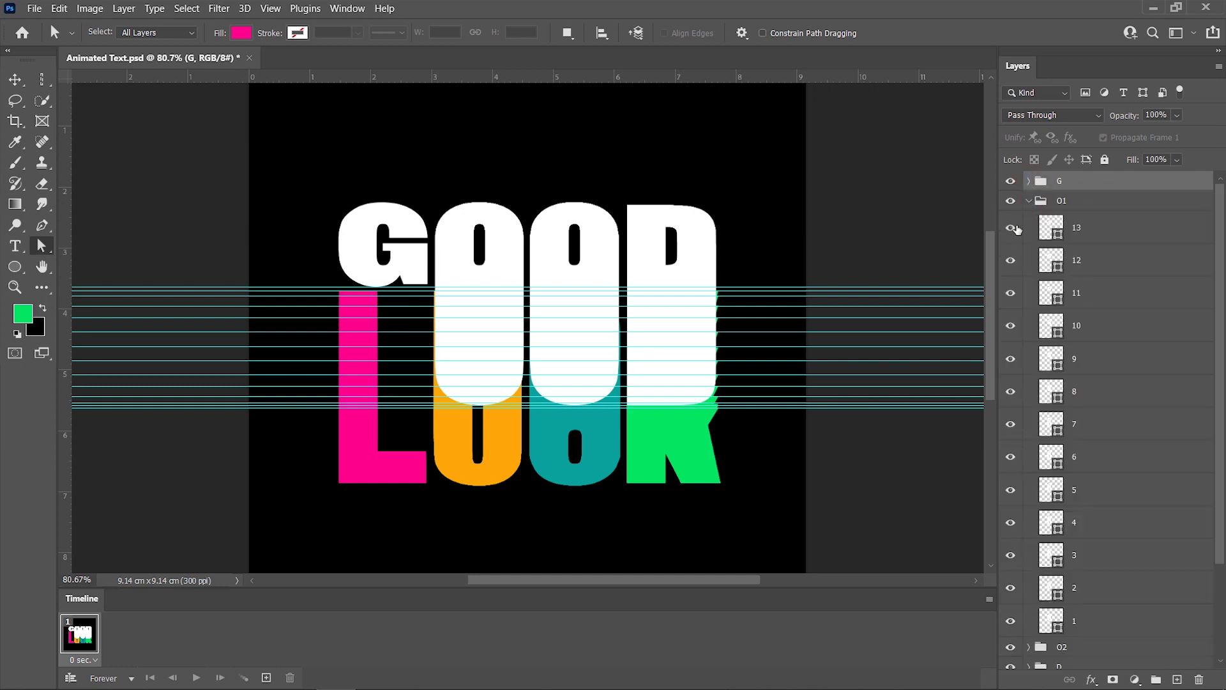
{"action": "left_click_drag", "start_coordinate": [1016, 229], "coordinate": [1015, 281]}
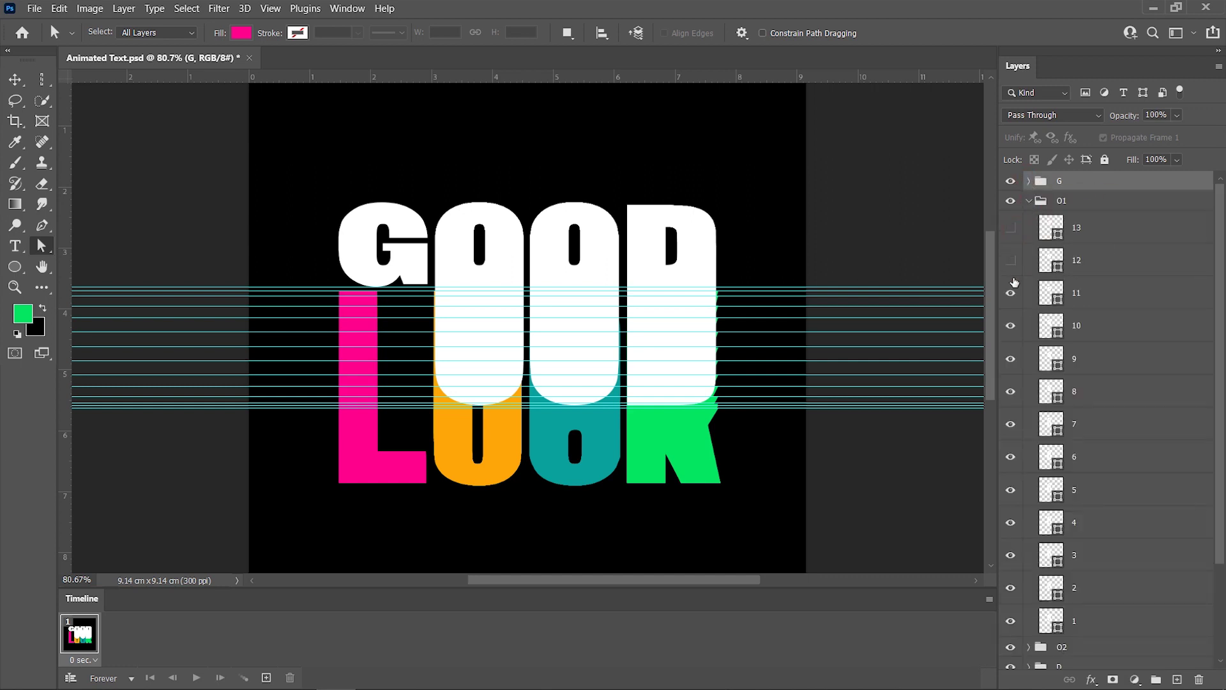
{"action": "left_click", "coordinate": [1010, 326]}
{"action": "left_click_drag", "start_coordinate": [1015, 613], "coordinate": [1008, 395]}
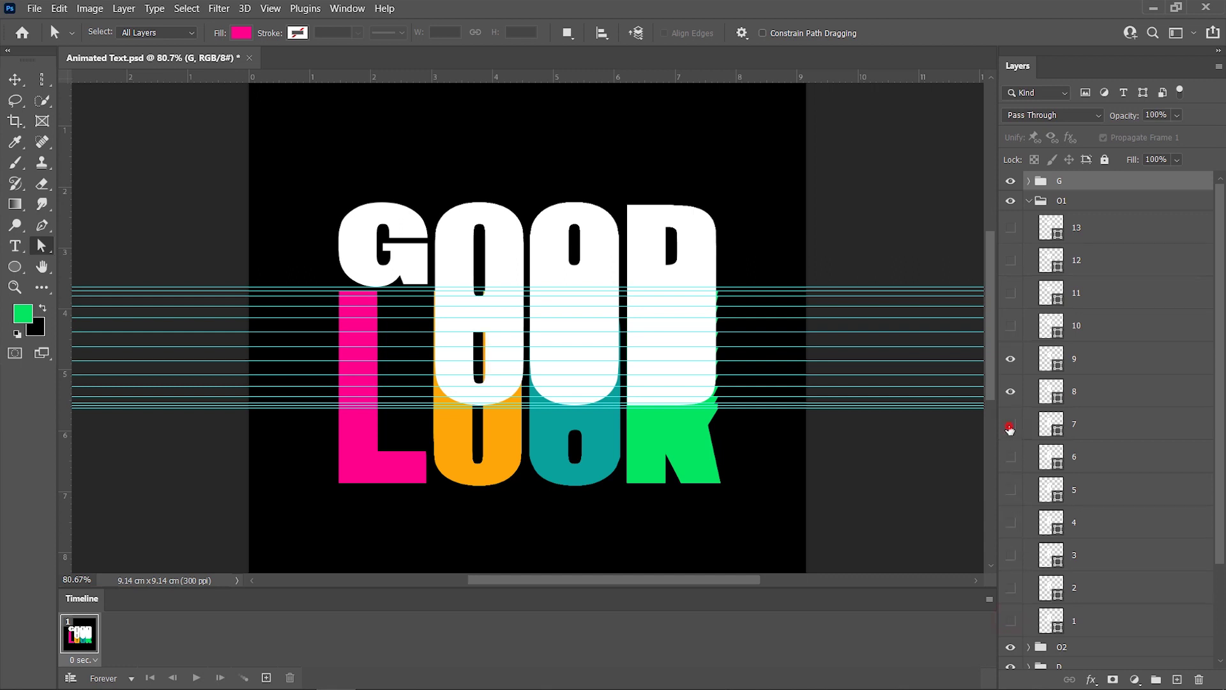
{"action": "left_click", "coordinate": [1058, 365]}
{"action": "left_click", "coordinate": [1030, 202]}
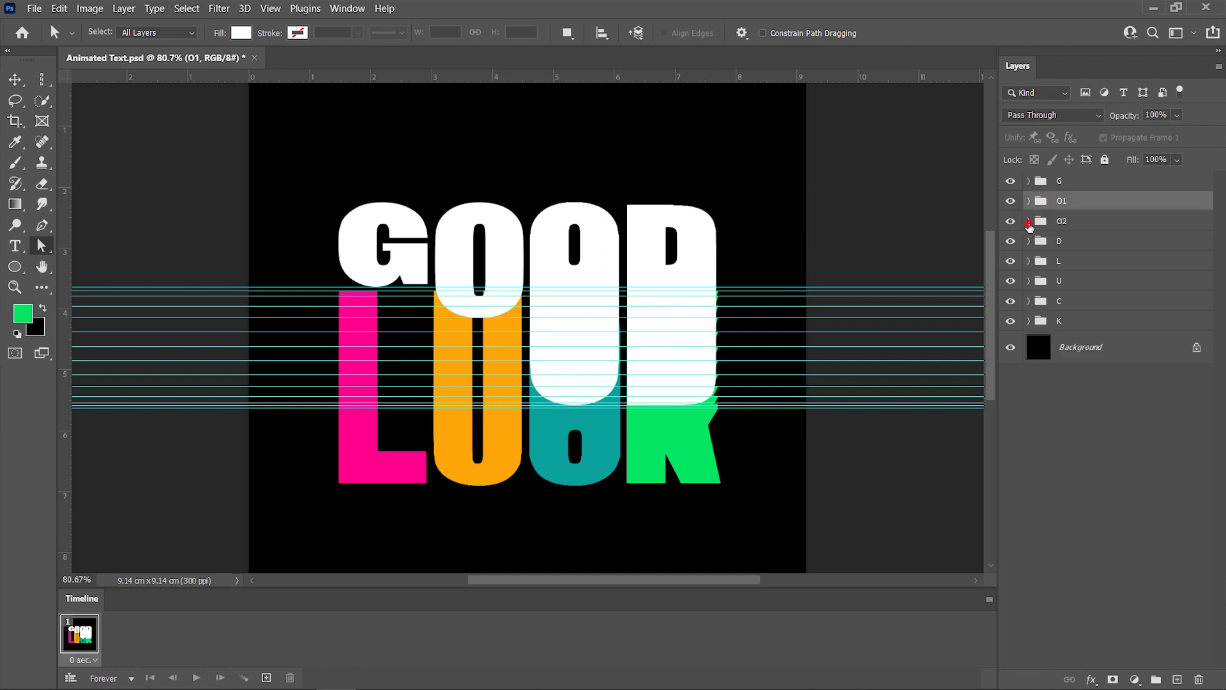
Hide every O2 copy except layer 3 and collapse the O2 group.
{"action": "left_click", "coordinate": [1028, 221]}
{"action": "left_click_drag", "start_coordinate": [1011, 641], "coordinate": [1011, 608]}
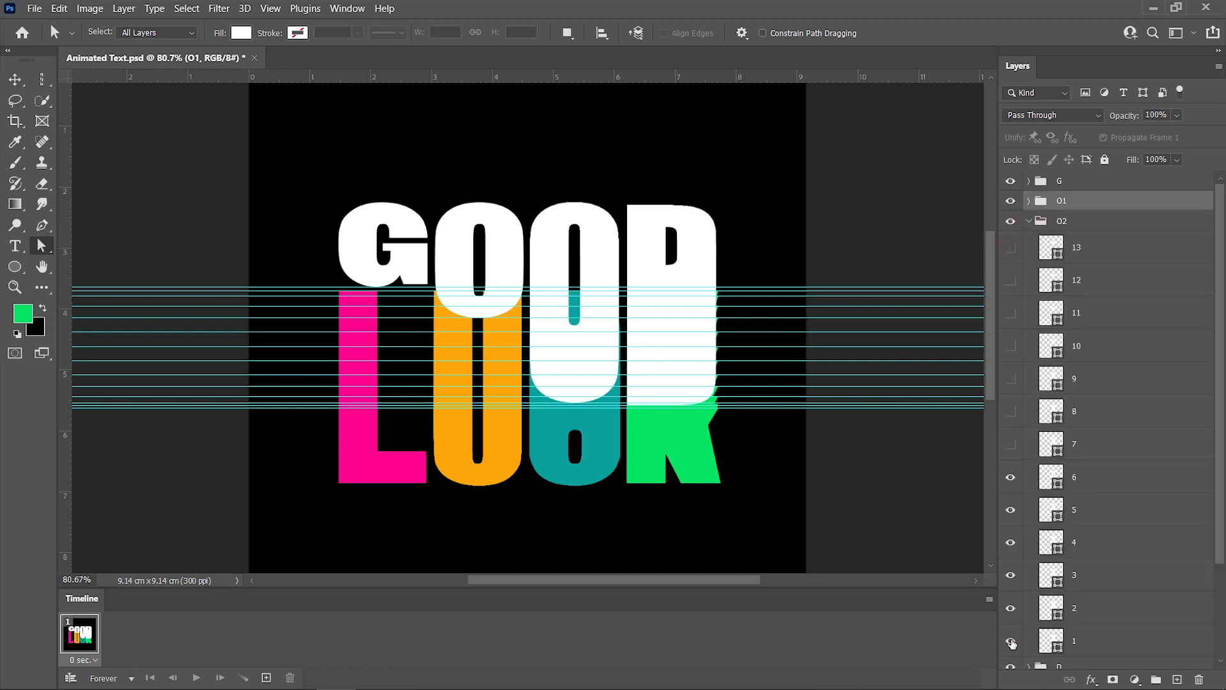
{"action": "left_click", "coordinate": [1010, 542]}
{"action": "left_click", "coordinate": [1011, 478]}
{"action": "left_click", "coordinate": [1012, 508]}
{"action": "scroll", "coordinate": [606, 358], "scroll_direction": "up", "scroll_amount": 2}
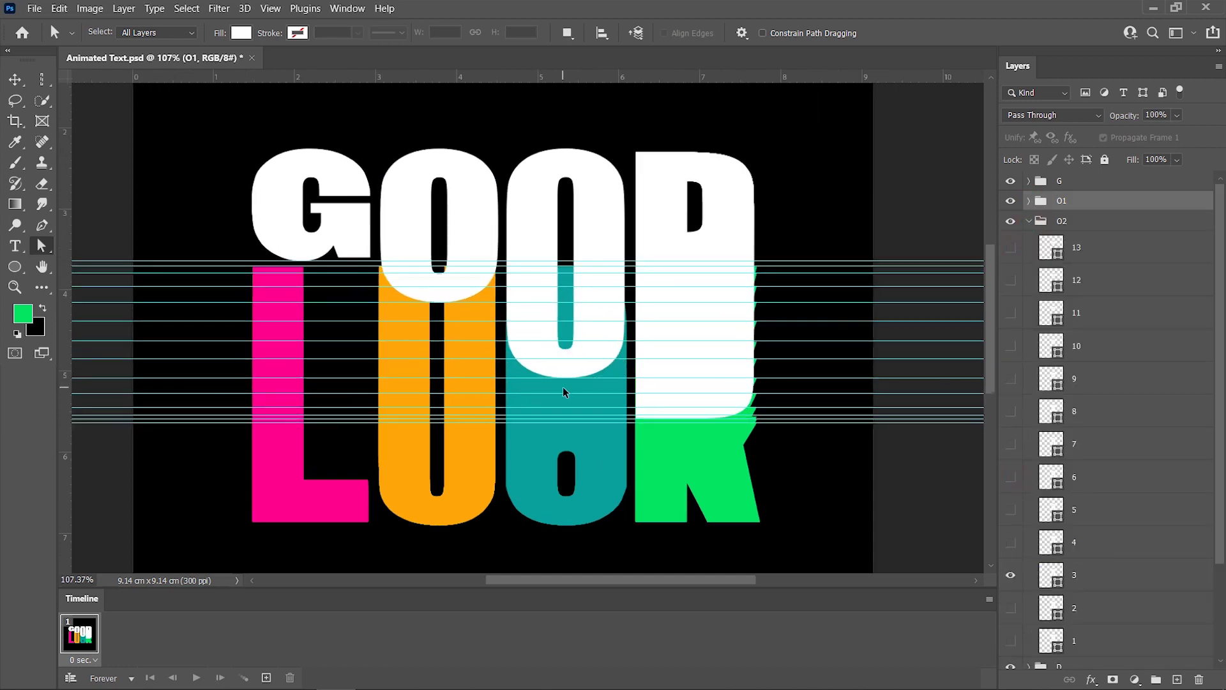
{"action": "scroll", "coordinate": [562, 386], "scroll_direction": "up", "scroll_amount": 2}
{"action": "left_click", "coordinate": [1029, 222]}
{"action": "left_click", "coordinate": [1027, 243]}
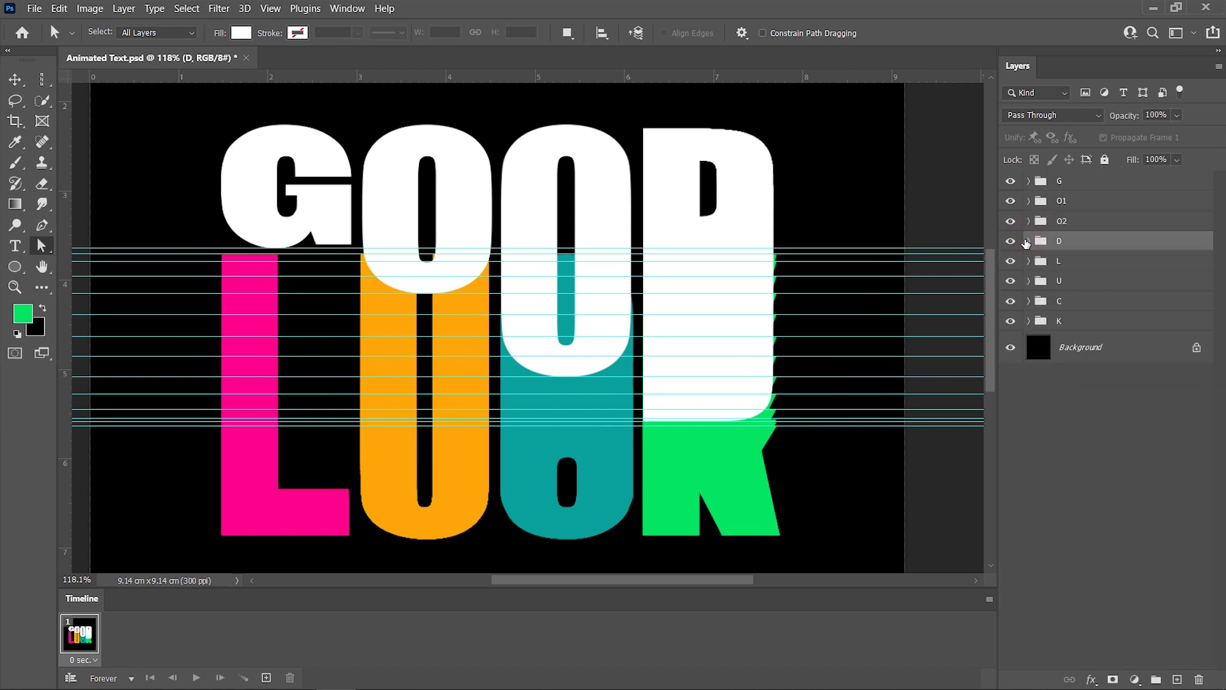
Leave only layer 8 visible in D and a single copy in L, collapsing both.
{"action": "left_click", "coordinate": [1028, 242]}
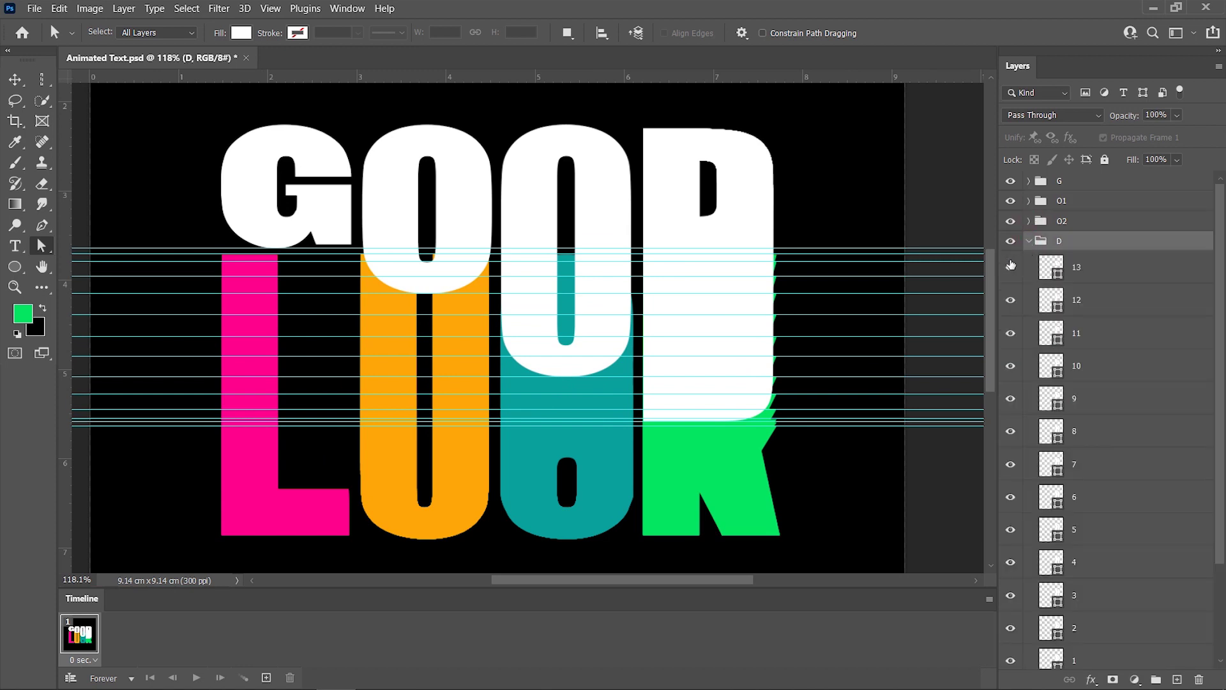
{"action": "left_click", "coordinate": [1010, 398]}
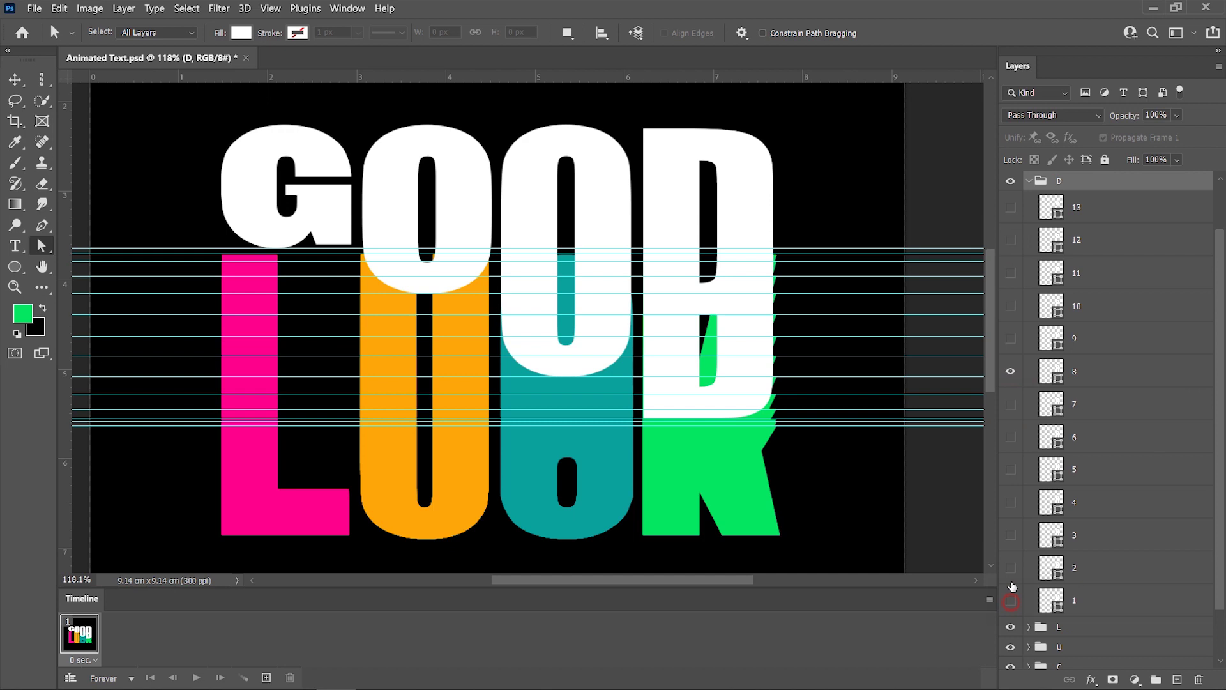
{"action": "left_click", "coordinate": [1031, 201], "text": "ctrl"}
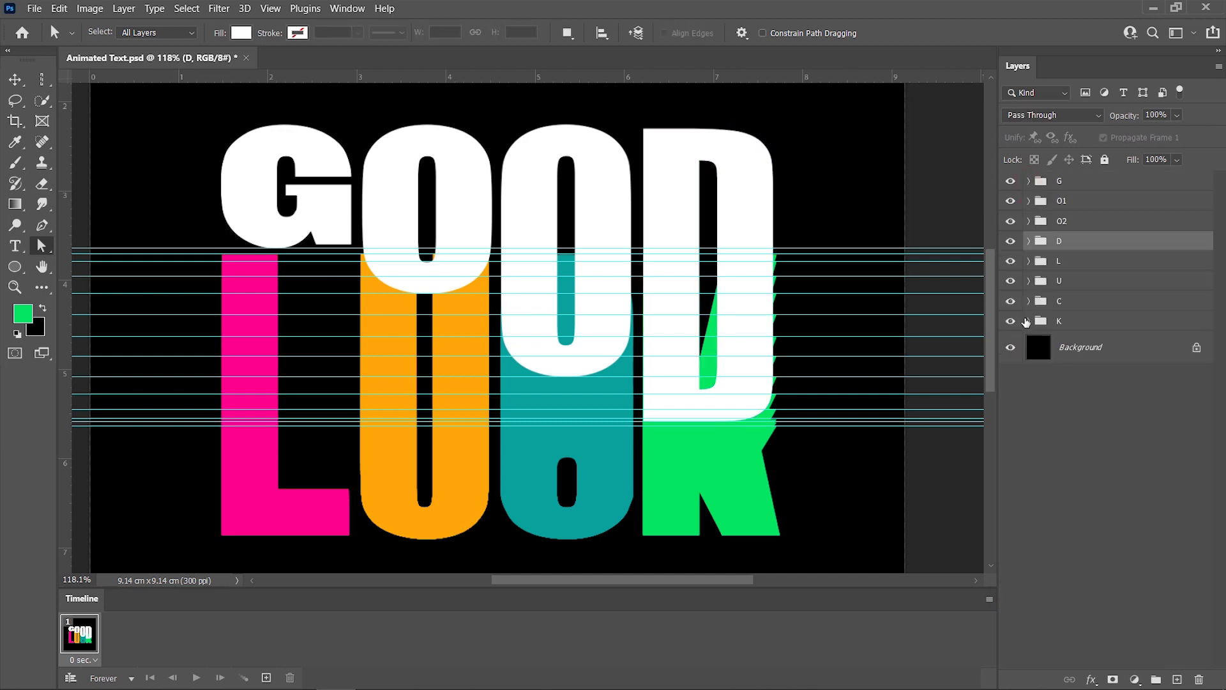
{"action": "left_click", "coordinate": [1028, 261]}
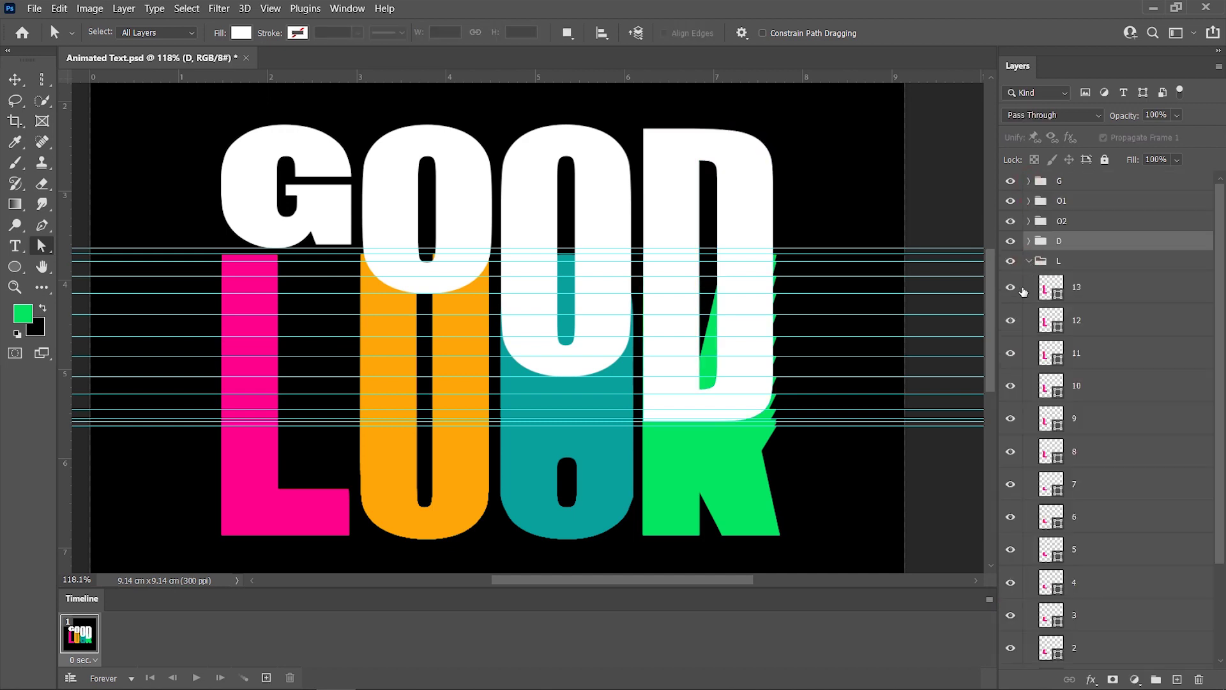
{"action": "left_click_drag", "start_coordinate": [1010, 321], "coordinate": [1026, 637]}
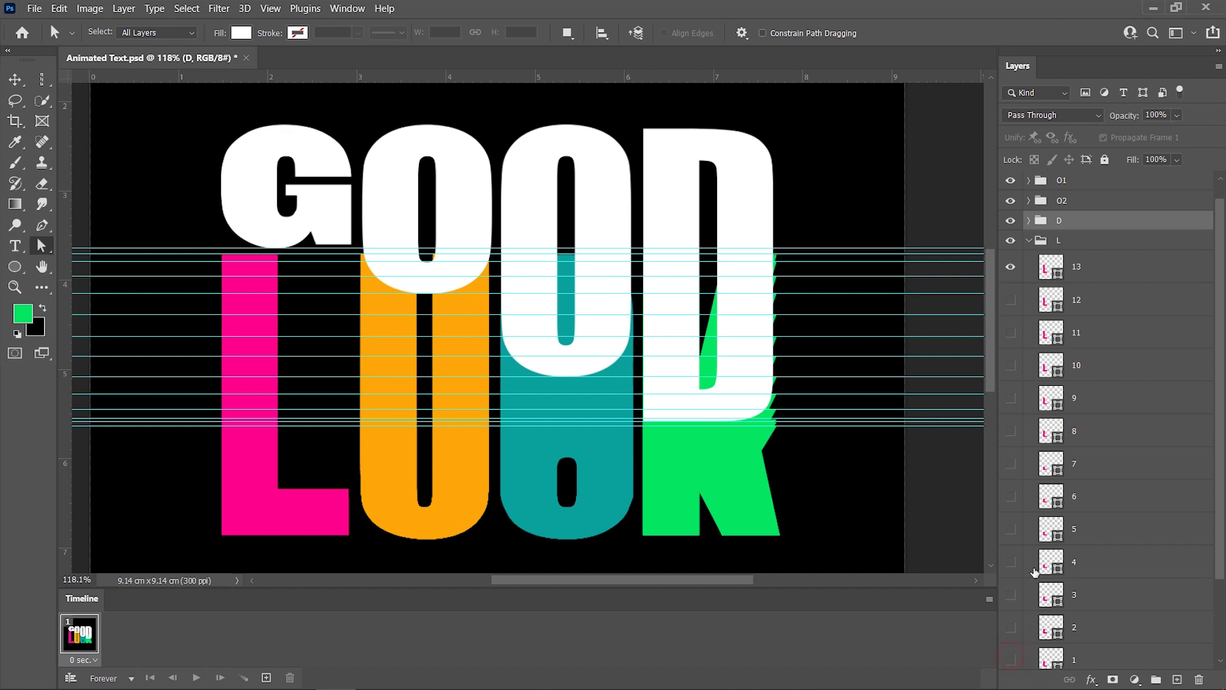
{"action": "left_click", "coordinate": [1029, 240]}
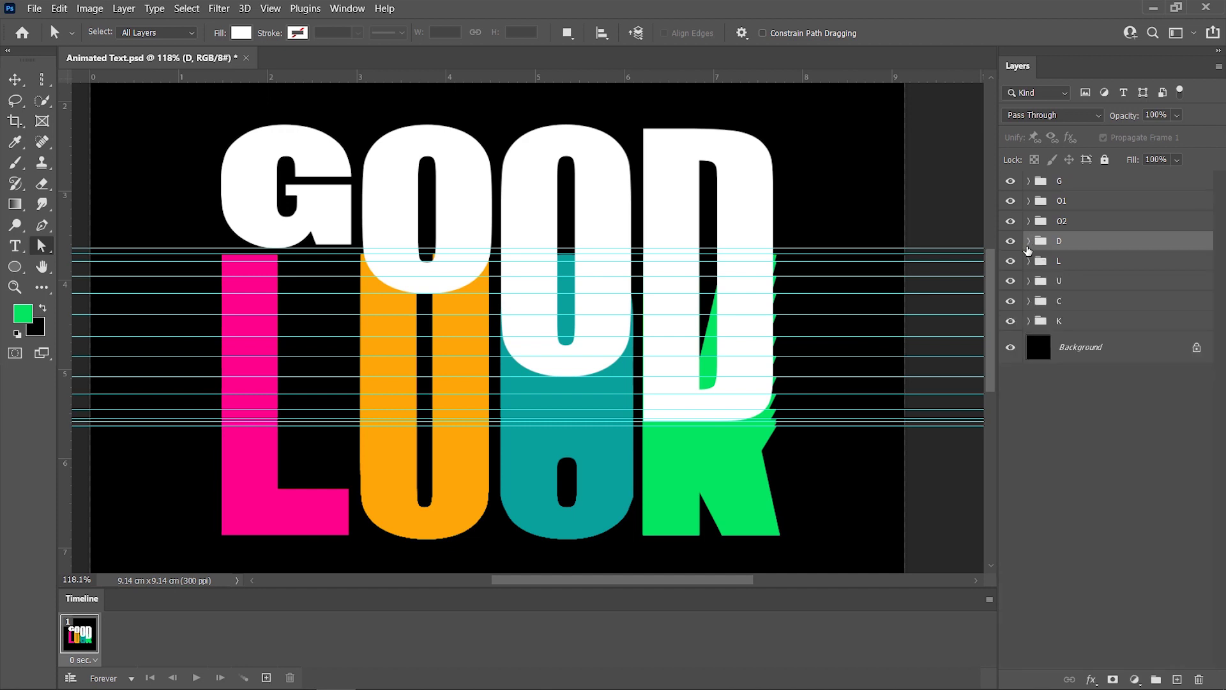
Hide all U copies except layer 9 and collapse the U group.
{"action": "left_click", "coordinate": [1029, 281]}
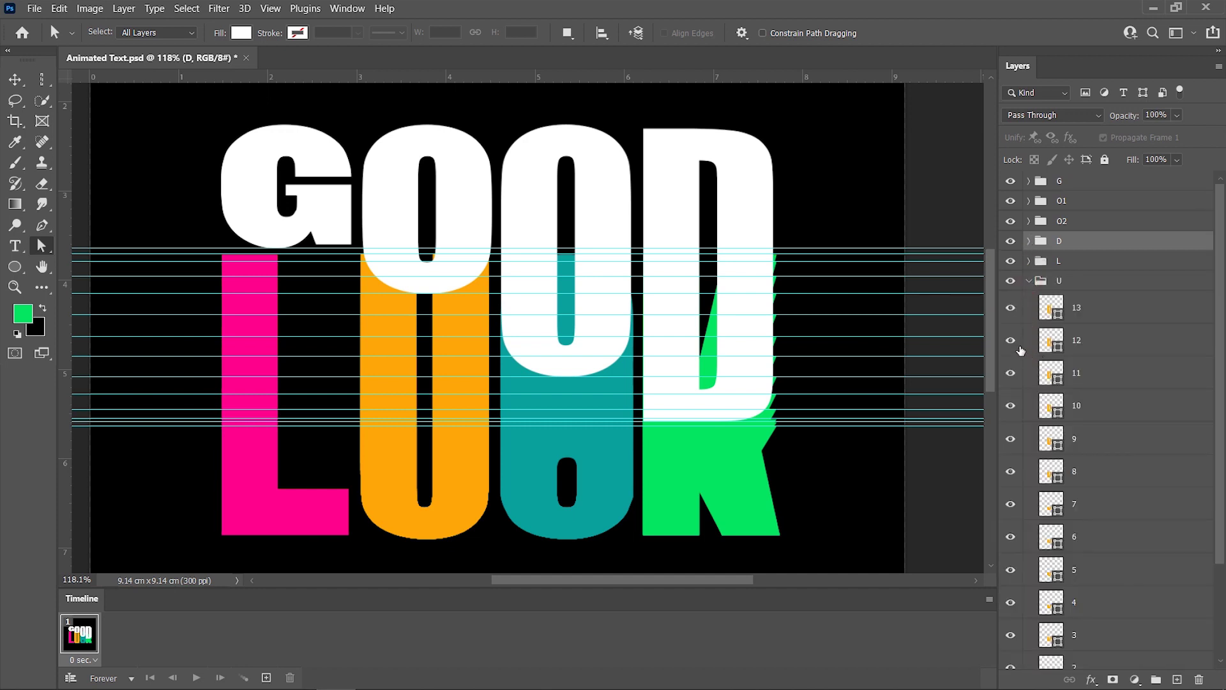
{"action": "left_click", "coordinate": [1011, 374]}
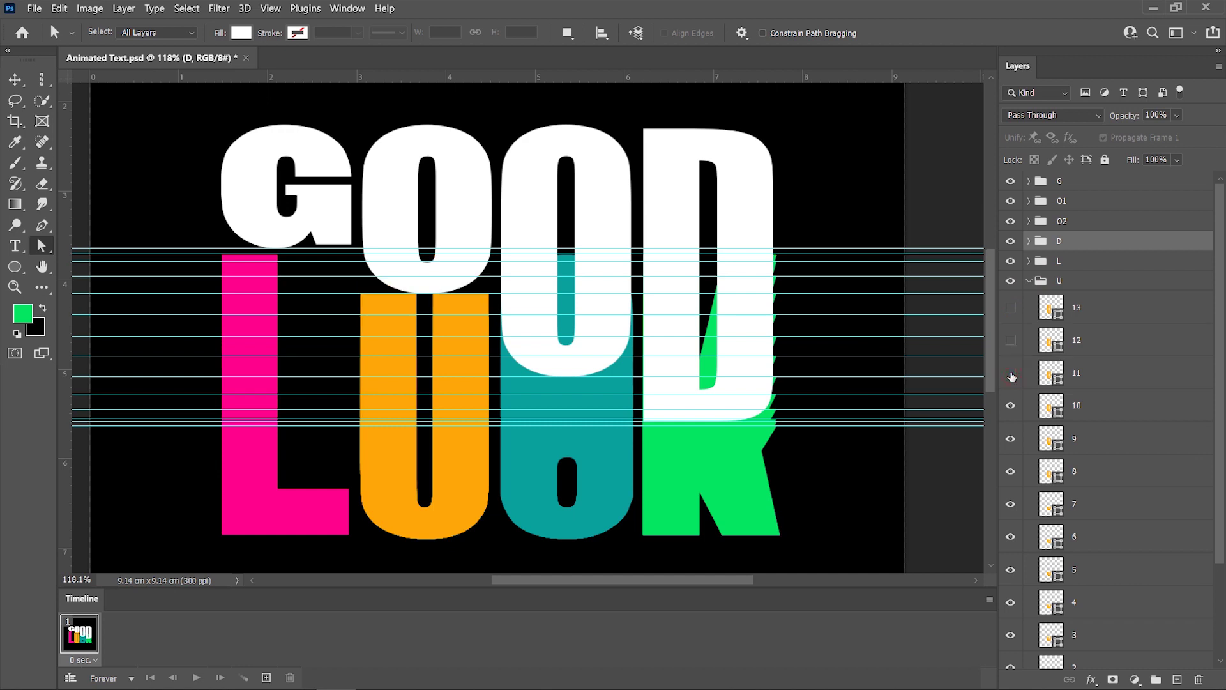
{"action": "left_click", "coordinate": [1011, 406]}
{"action": "scroll", "coordinate": [1011, 448], "scroll_direction": "down", "scroll_amount": 2}
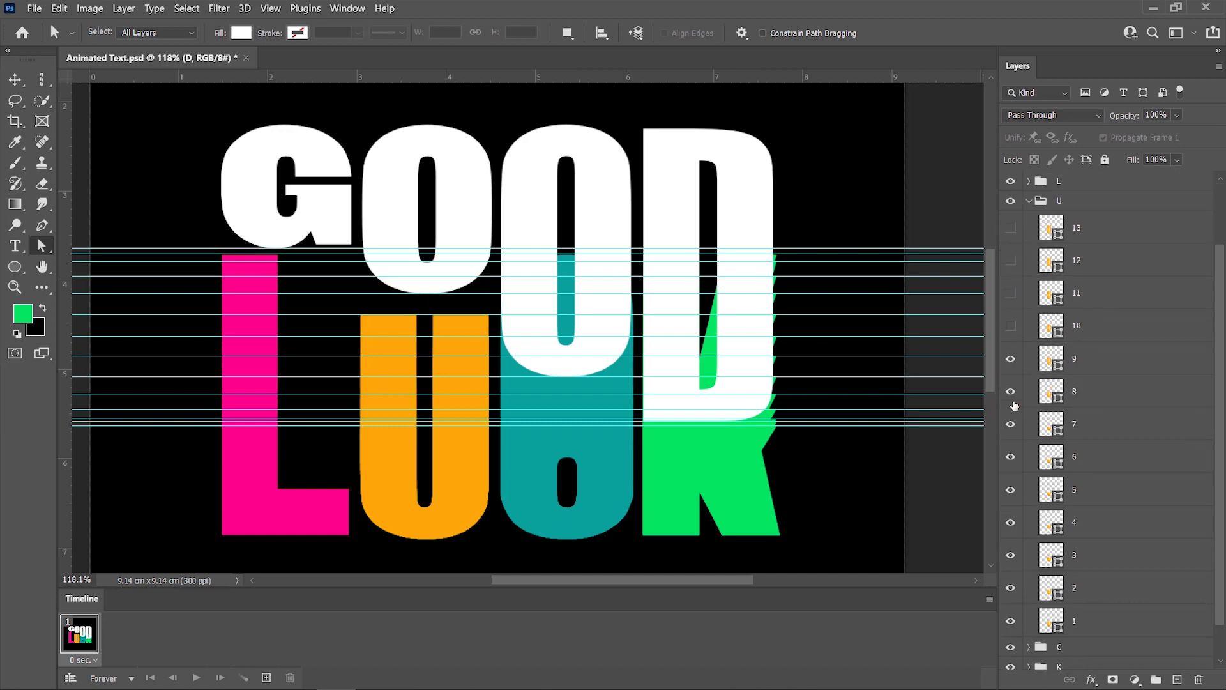
{"action": "left_click", "coordinate": [1019, 522]}
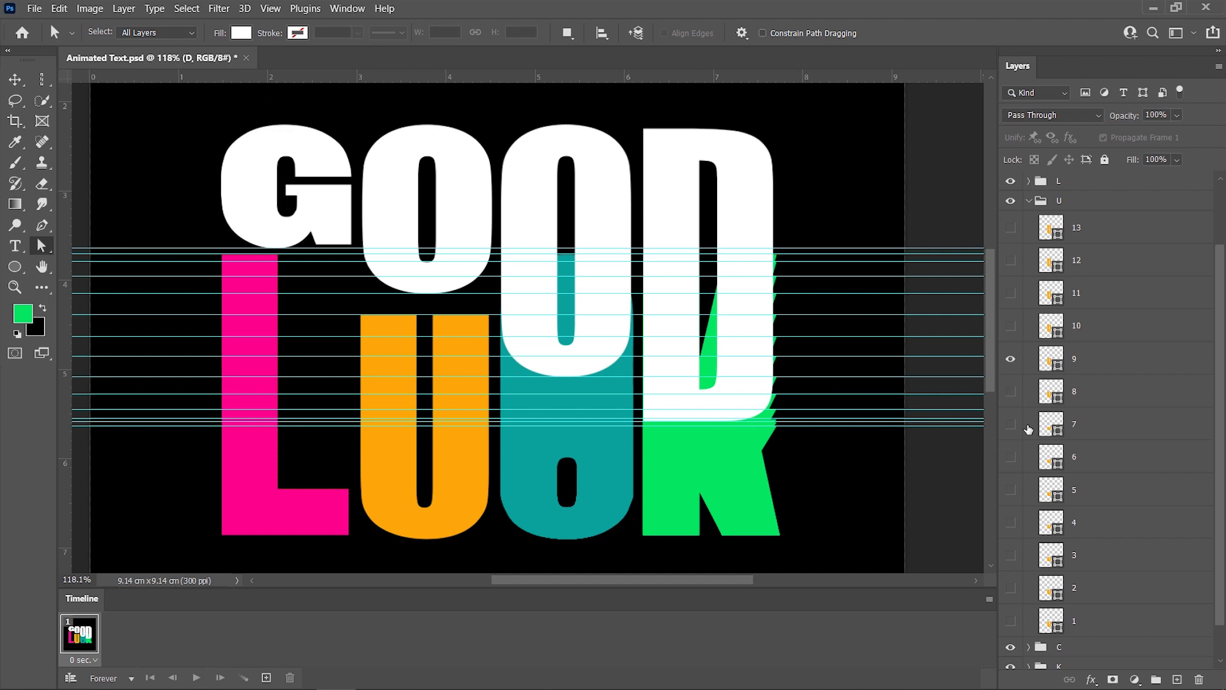
{"action": "scroll", "coordinate": [1025, 429], "scroll_direction": "up", "scroll_amount": 2}
{"action": "left_click", "coordinate": [1026, 261]}
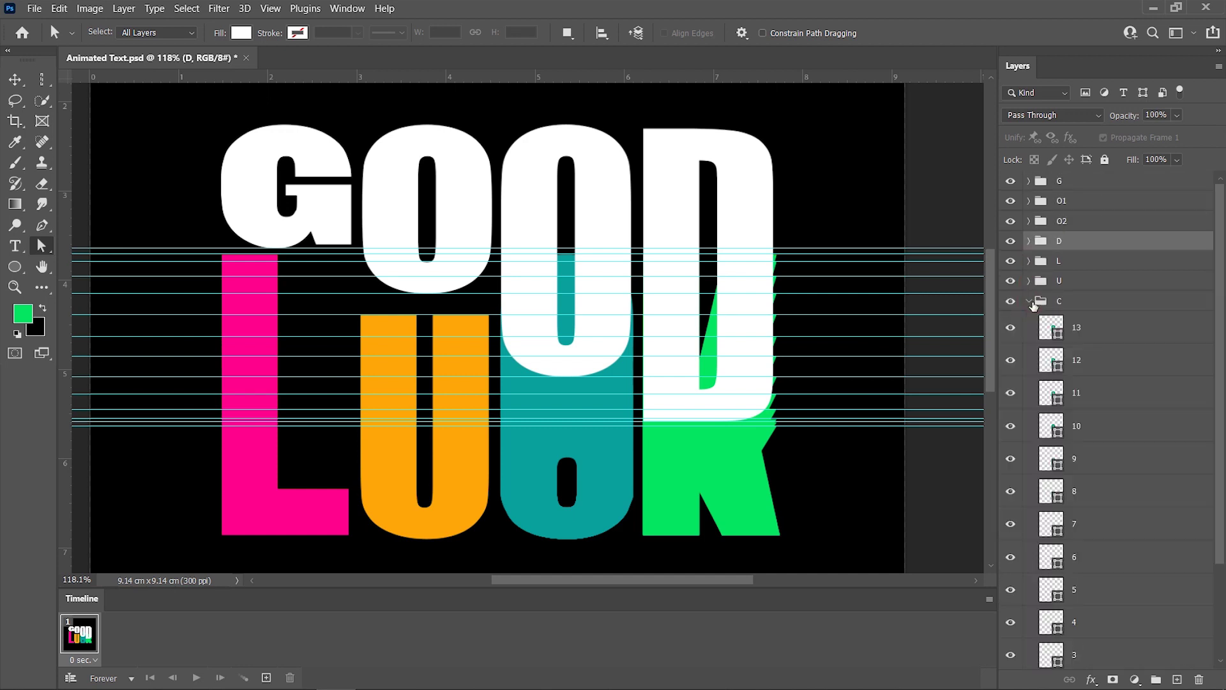
Leave one copy in C and only layer 7 in K, then duplicate the animation frame.
{"action": "scroll", "coordinate": [1035, 306], "scroll_direction": "down", "scroll_amount": 3}
{"action": "left_click_drag", "start_coordinate": [1014, 358], "coordinate": [1015, 548]}
{"action": "left_click", "coordinate": [1012, 588]}
{"action": "left_click", "coordinate": [1028, 200]}
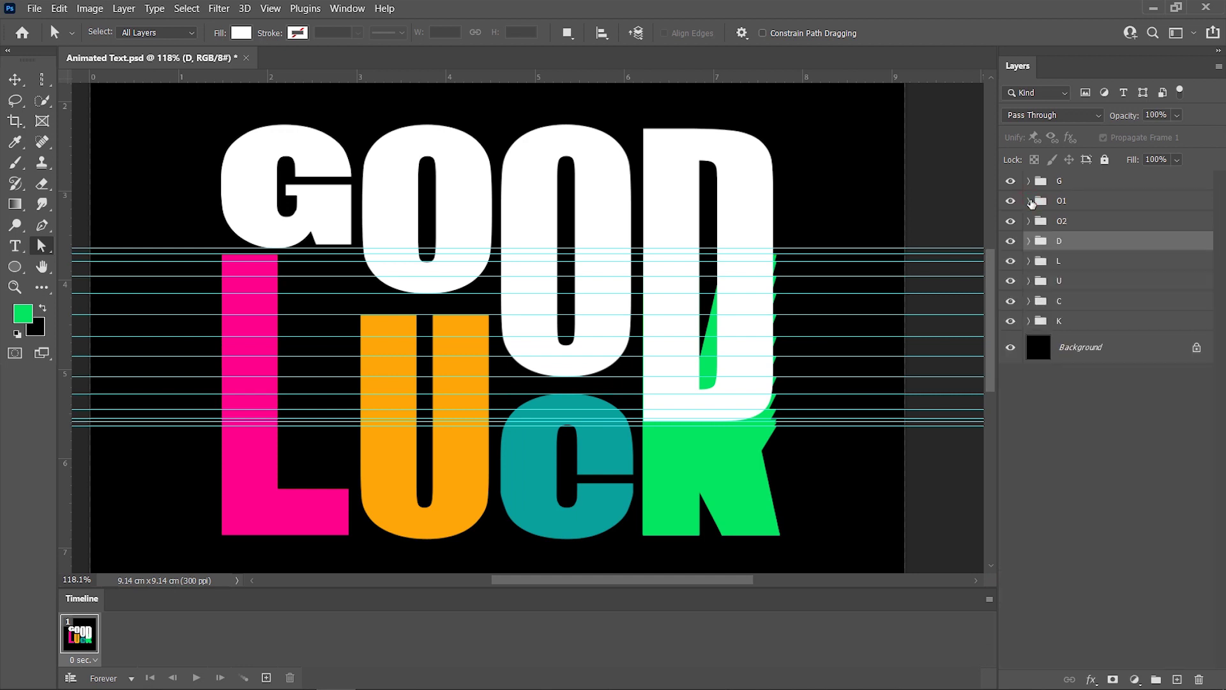
{"action": "left_click", "coordinate": [1028, 321]}
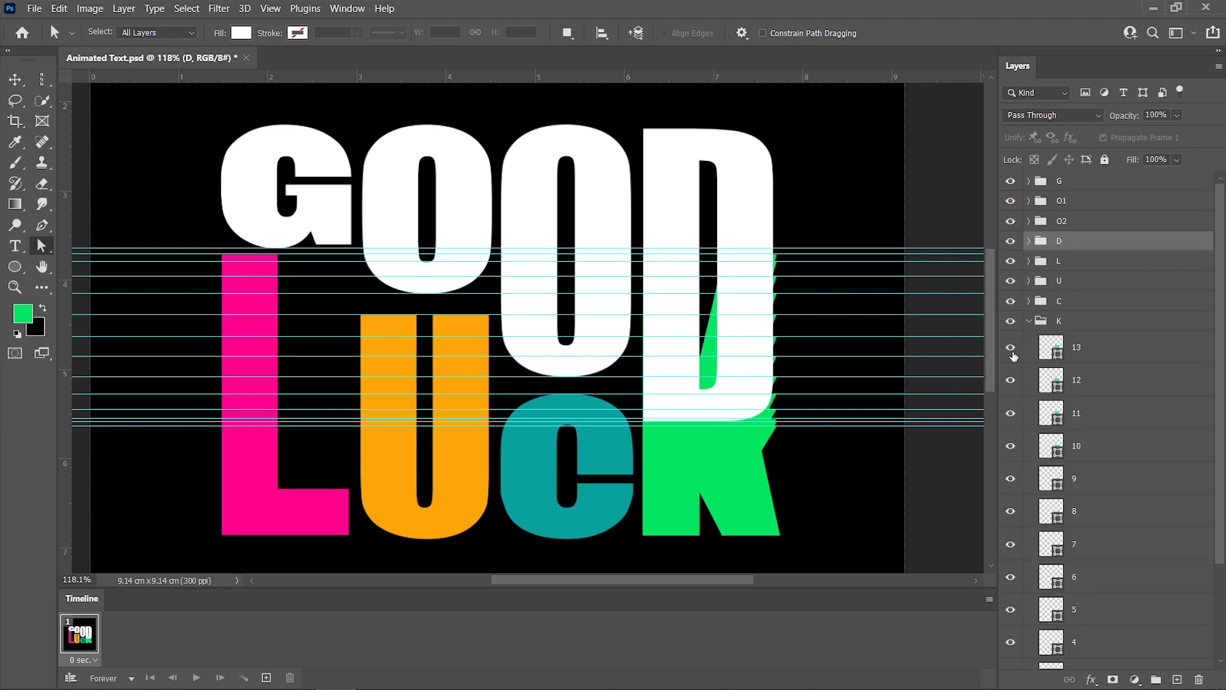
{"action": "left_click_drag", "start_coordinate": [1012, 483], "coordinate": [1012, 644]}
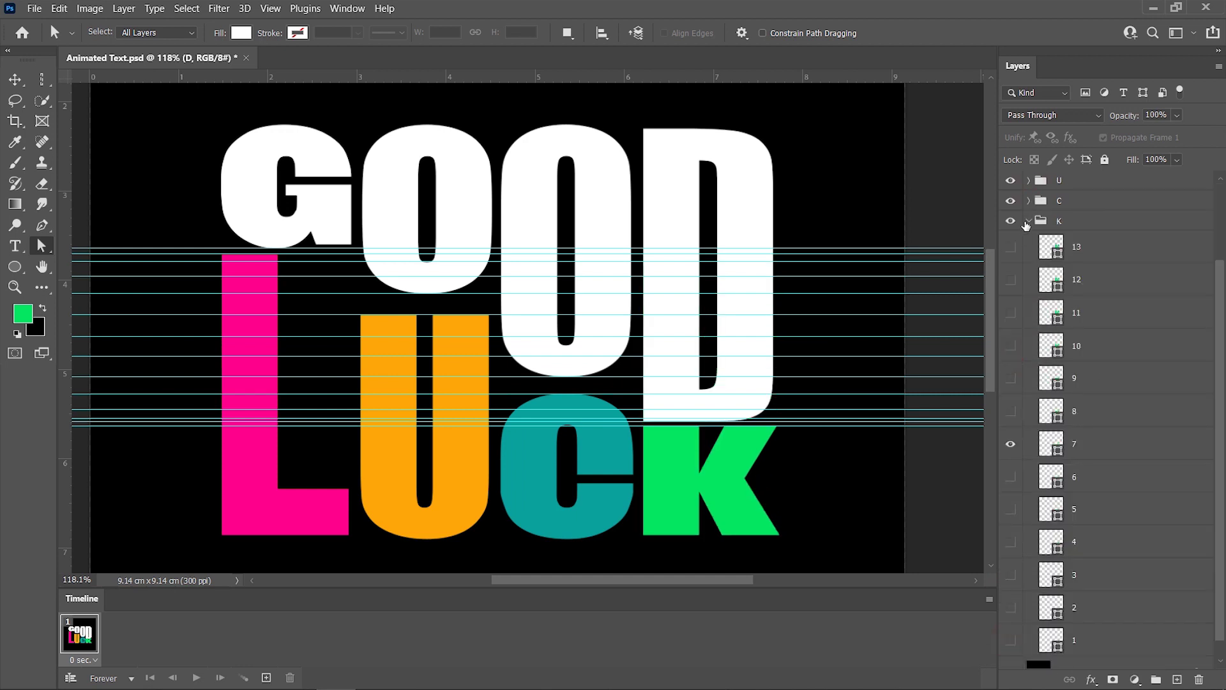
{"action": "left_click", "coordinate": [1031, 246]}
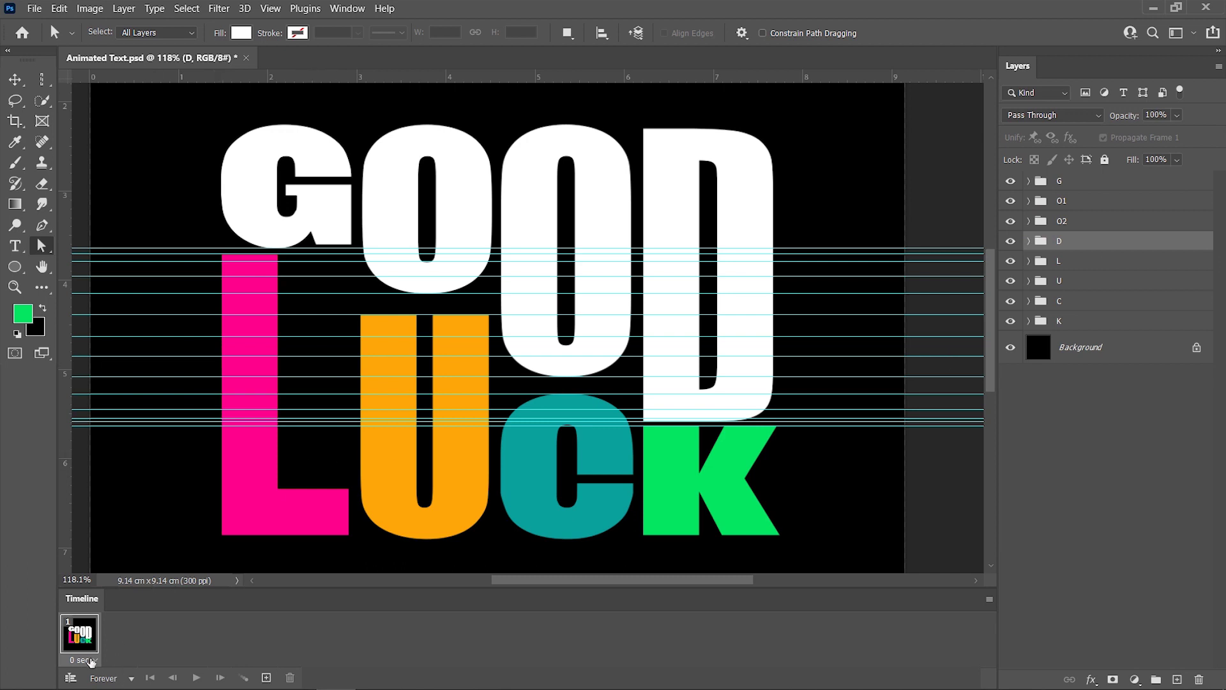
{"action": "left_click", "coordinate": [264, 678]}
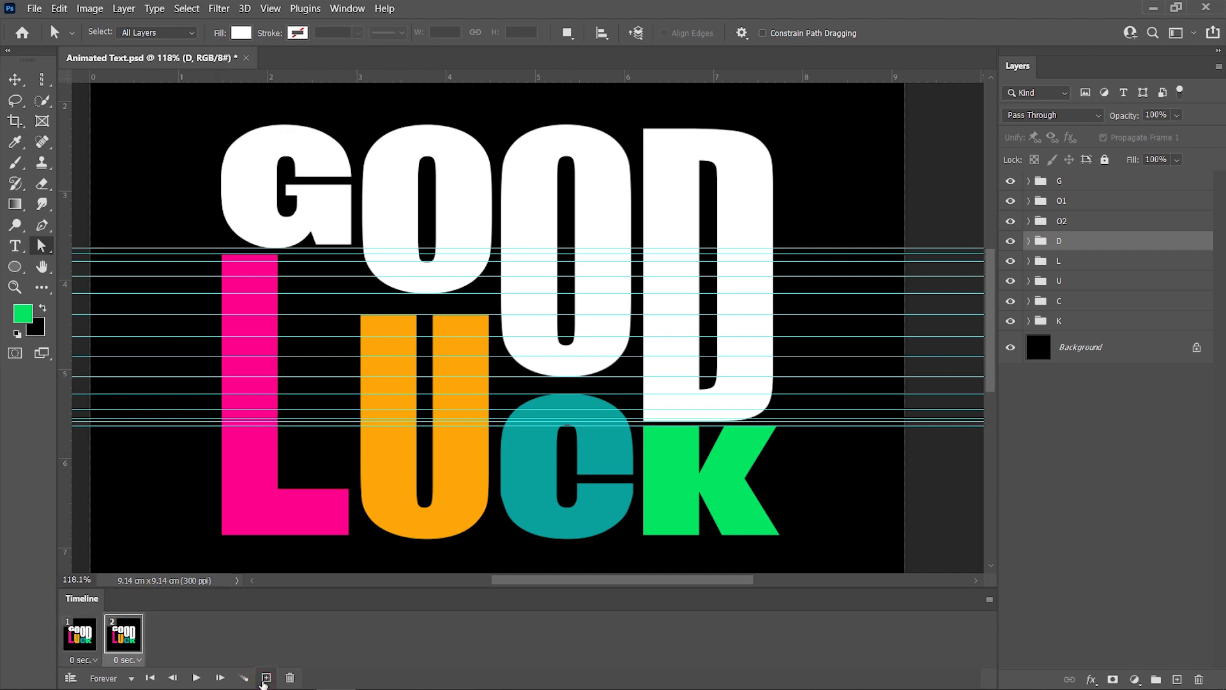
Swap the G and first O to different stretched copies, showing layer 10 for the O.
{"action": "left_click", "coordinate": [1029, 182]}
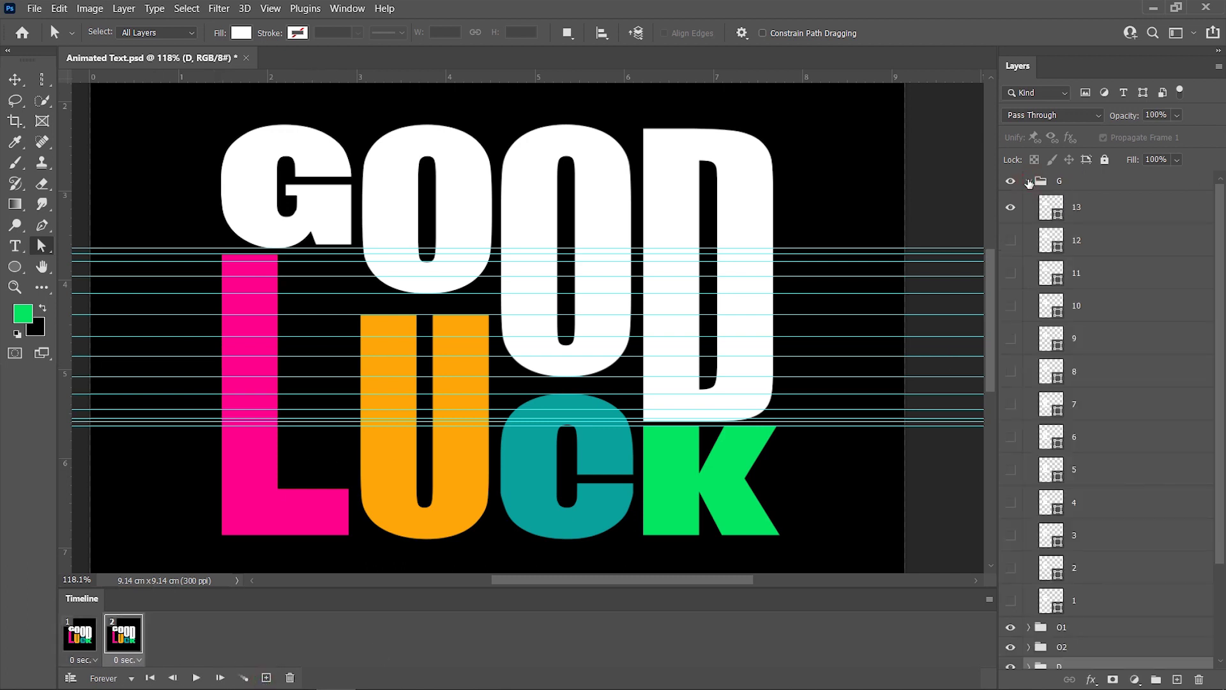
{"action": "left_click", "coordinate": [1011, 240]}
{"action": "left_click", "coordinate": [1011, 207]}
{"action": "left_click", "coordinate": [1029, 182]}
{"action": "left_click", "coordinate": [1011, 358]}
{"action": "left_click", "coordinate": [1010, 359]}
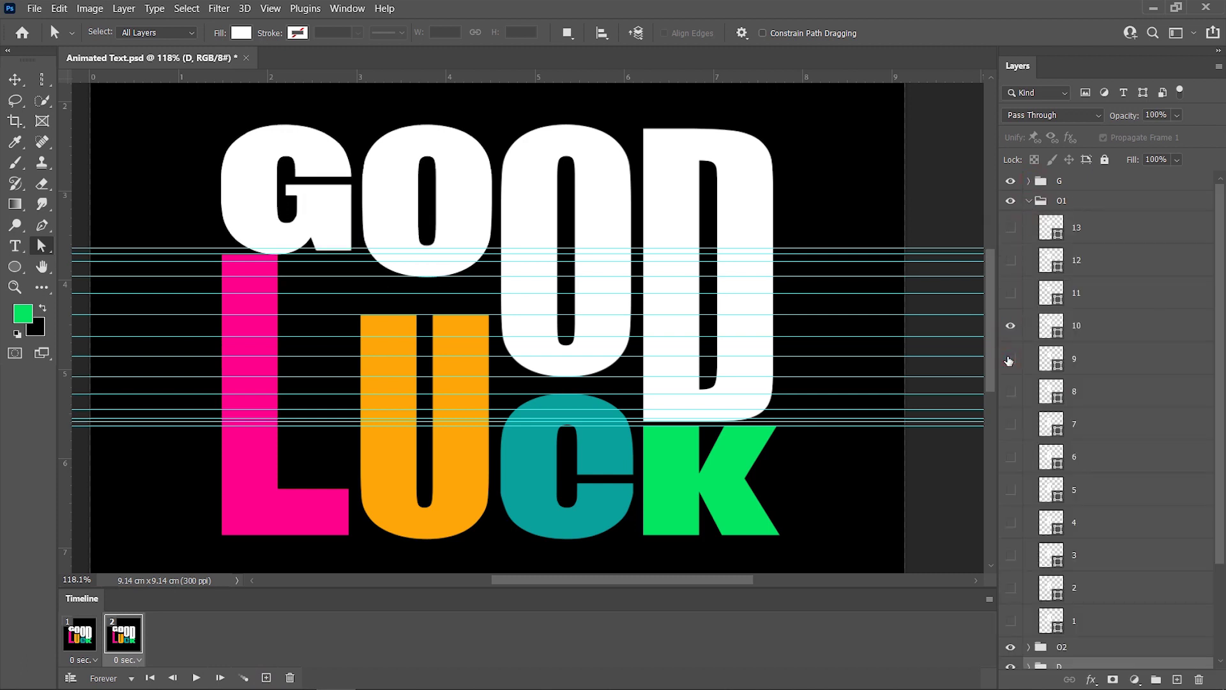
{"action": "left_click", "coordinate": [1029, 201]}
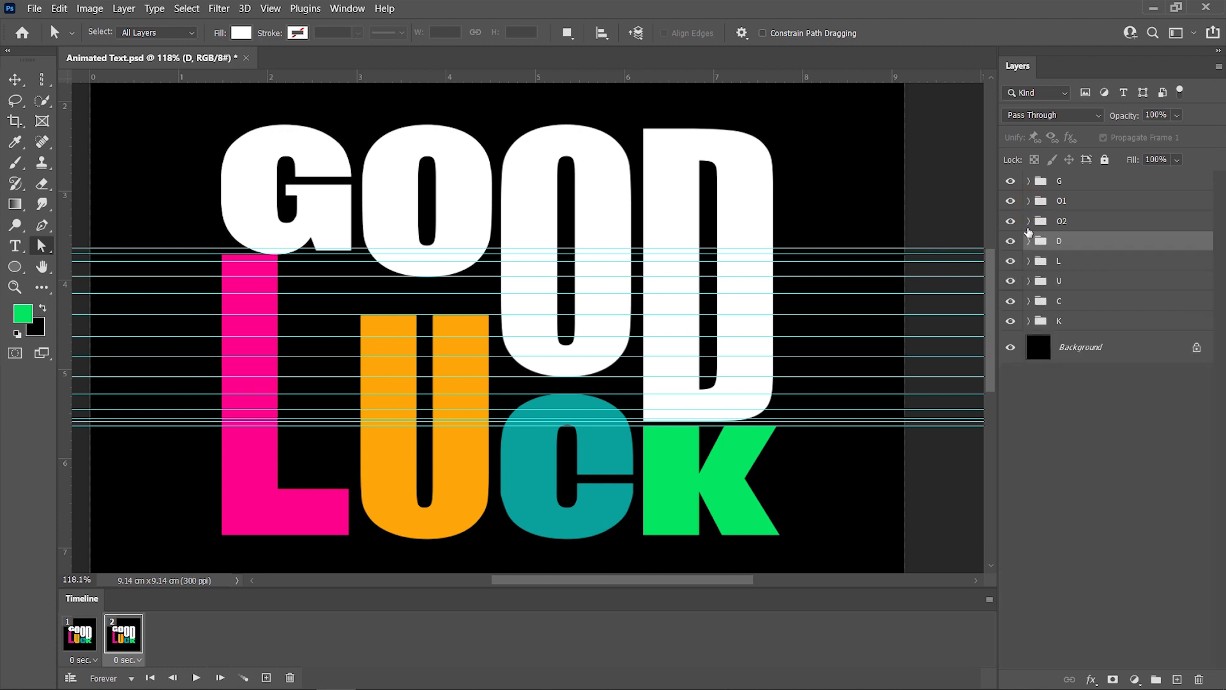
Show layer 2 for the second O and layer 7 instead of layer 8 for the D.
{"action": "left_click", "coordinate": [1029, 221]}
{"action": "left_click", "coordinate": [1011, 575]}
{"action": "left_click", "coordinate": [1030, 221]}
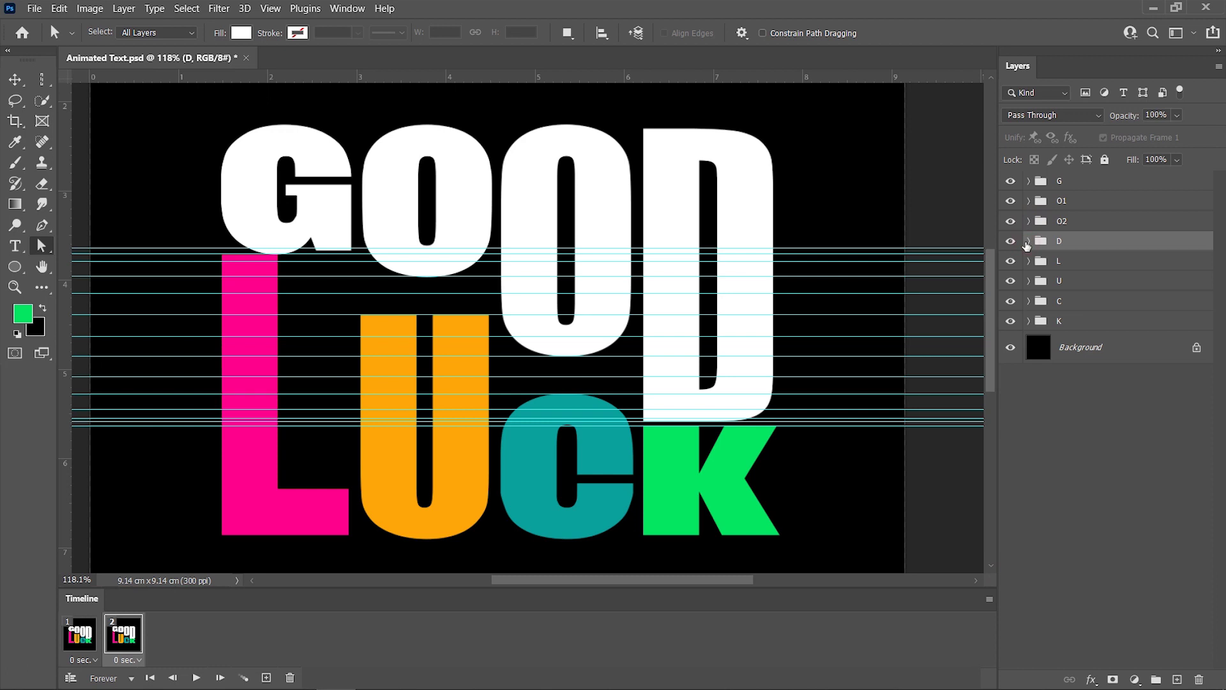
{"action": "left_click", "coordinate": [1029, 242]}
{"action": "left_click", "coordinate": [1011, 465]}
{"action": "left_click", "coordinate": [1011, 432]}
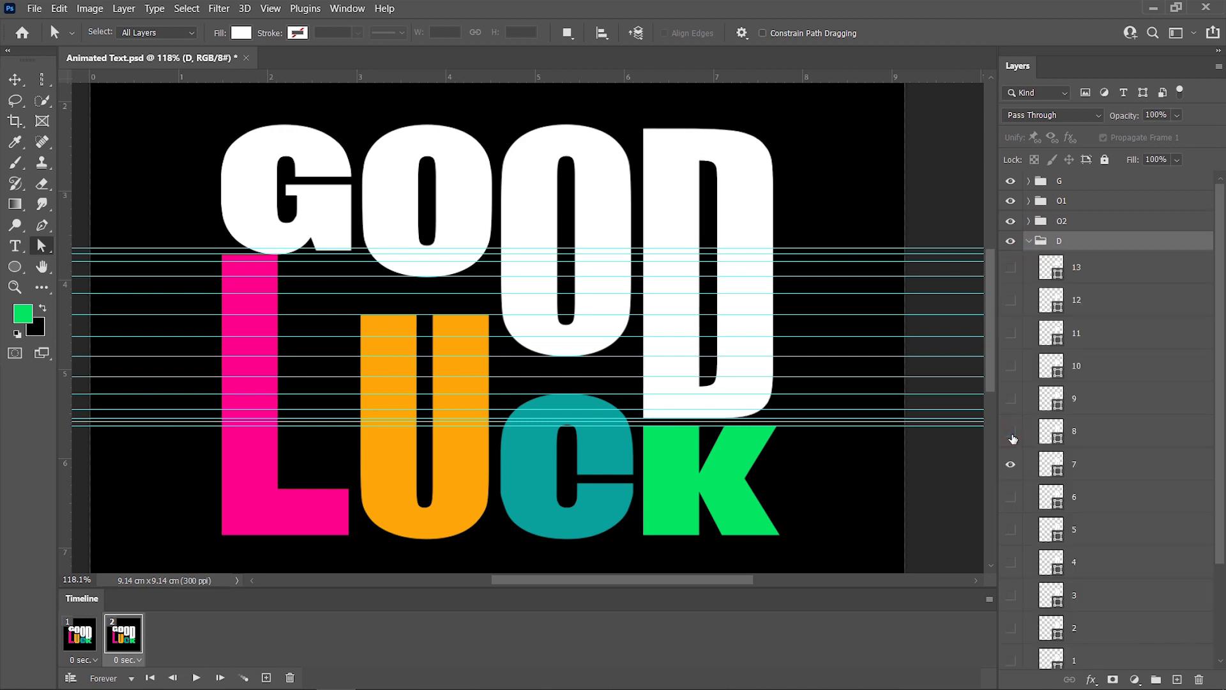
{"action": "left_click", "coordinate": [1029, 243]}
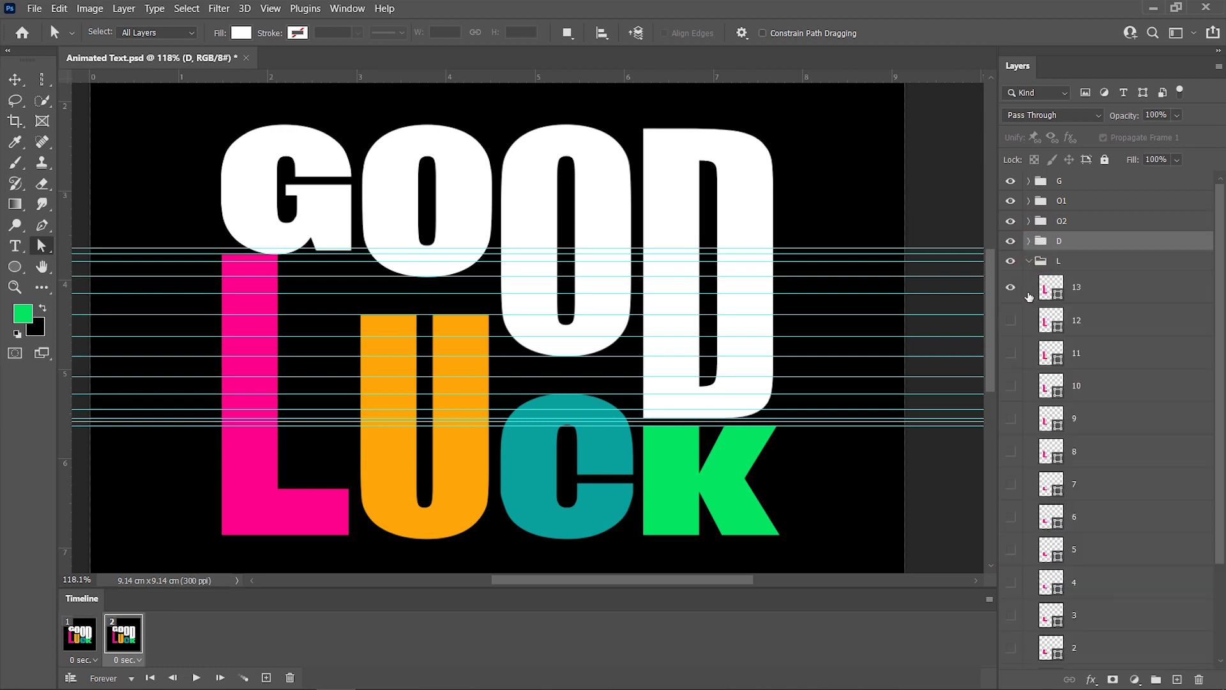
Swap the L to another copy and show layer 10 instead of layer 9 for the U.
{"action": "left_click", "coordinate": [1009, 289]}
{"action": "left_click", "coordinate": [1029, 261]}
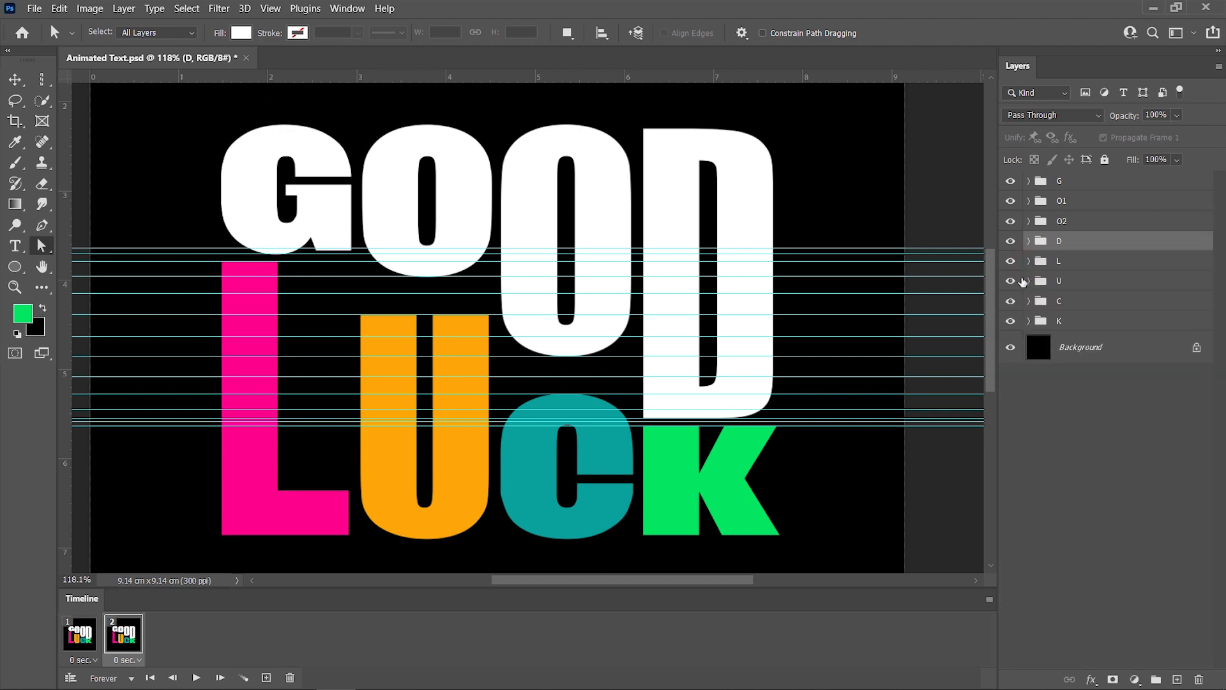
{"action": "left_click", "coordinate": [1010, 406]}
{"action": "left_click", "coordinate": [1011, 437]}
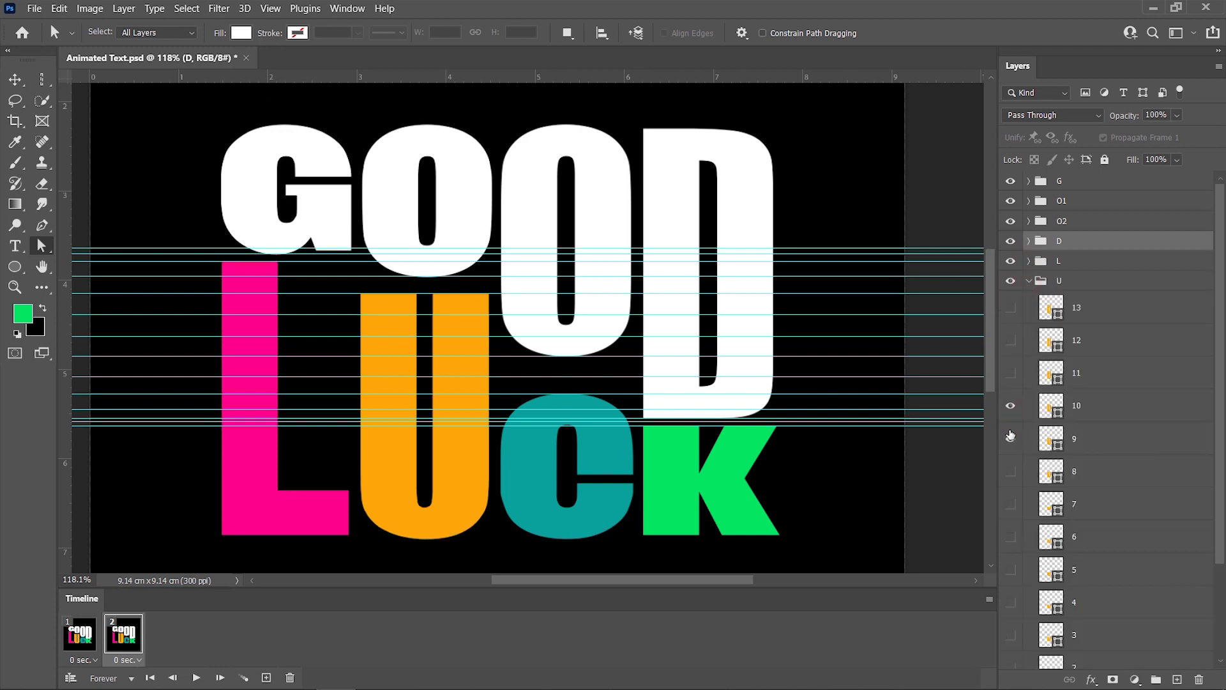
Switch the C letter to a taller stretched copy.
{"action": "left_click", "coordinate": [1029, 281]}
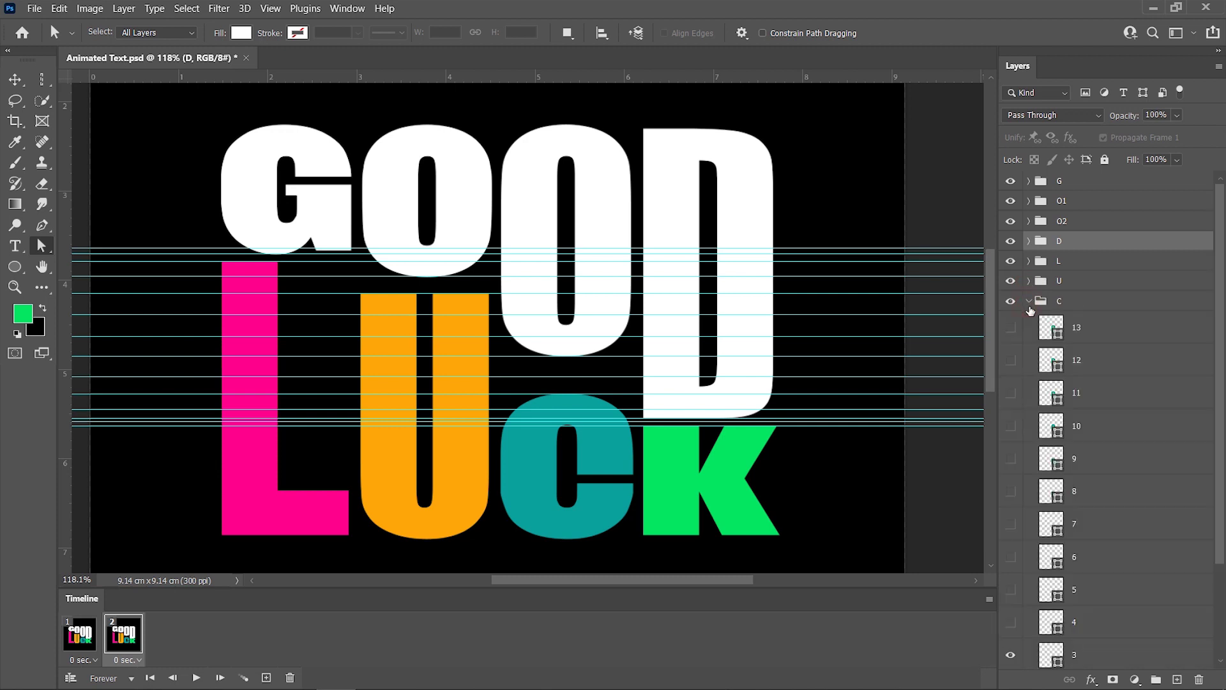
{"action": "scroll", "coordinate": [1025, 498], "scroll_direction": "down", "scroll_amount": 3}
{"action": "left_click", "coordinate": [1011, 609]}
{"action": "left_click", "coordinate": [1010, 575]}
{"action": "left_click", "coordinate": [1011, 247]}
{"action": "left_click", "coordinate": [1030, 221]}
Switch the K to a different copy and duplicate the frame as frame 3.
{"action": "left_click", "coordinate": [1026, 322]}
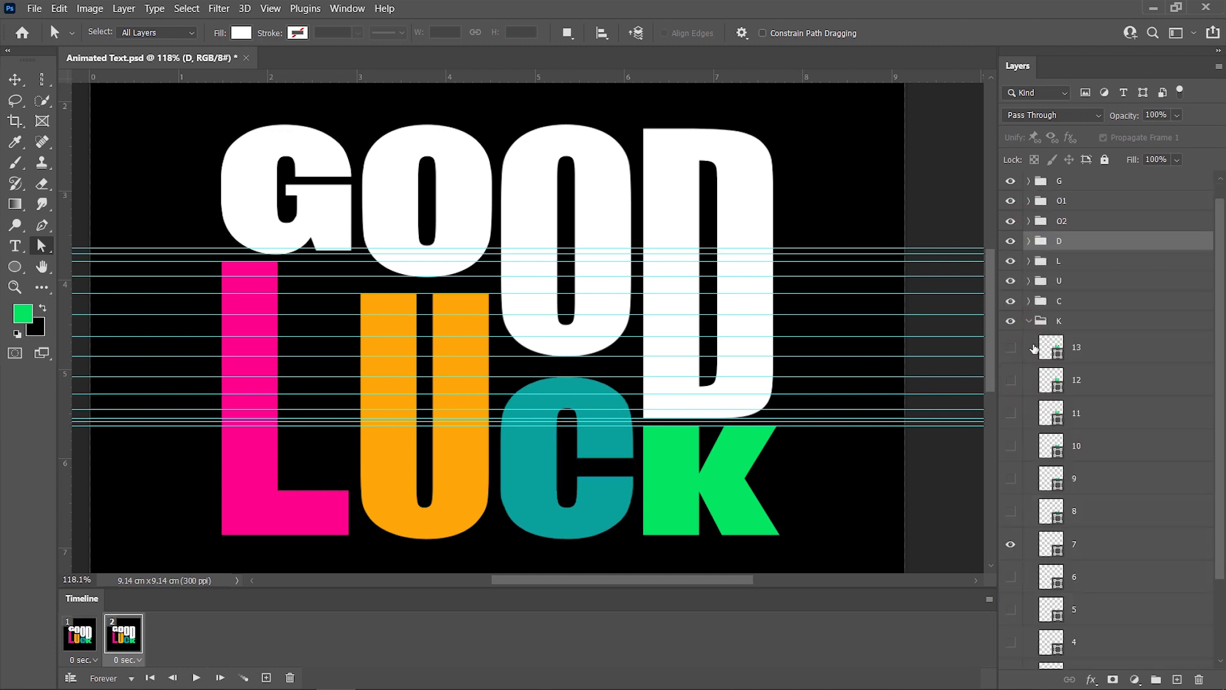
{"action": "scroll", "coordinate": [1016, 415], "scroll_direction": "down", "scroll_amount": 3}
{"action": "left_click", "coordinate": [1011, 478]}
{"action": "left_click", "coordinate": [1010, 446]}
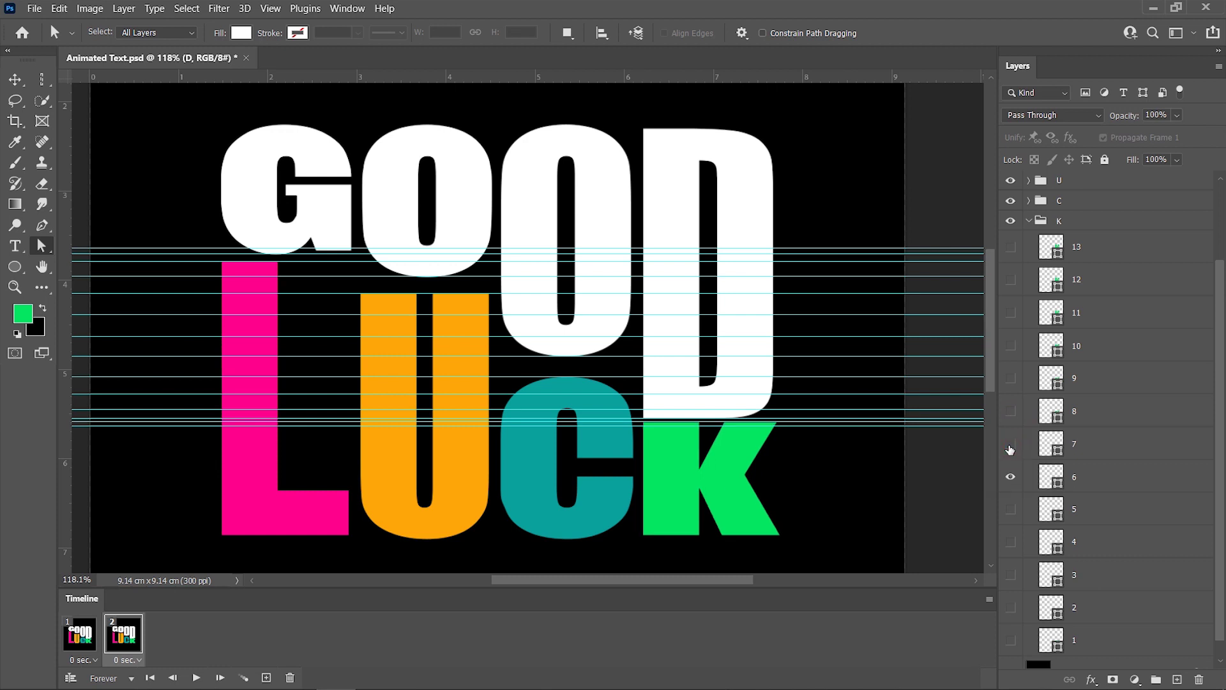
{"action": "left_click", "coordinate": [1030, 222]}
{"action": "left_click", "coordinate": [265, 678]}
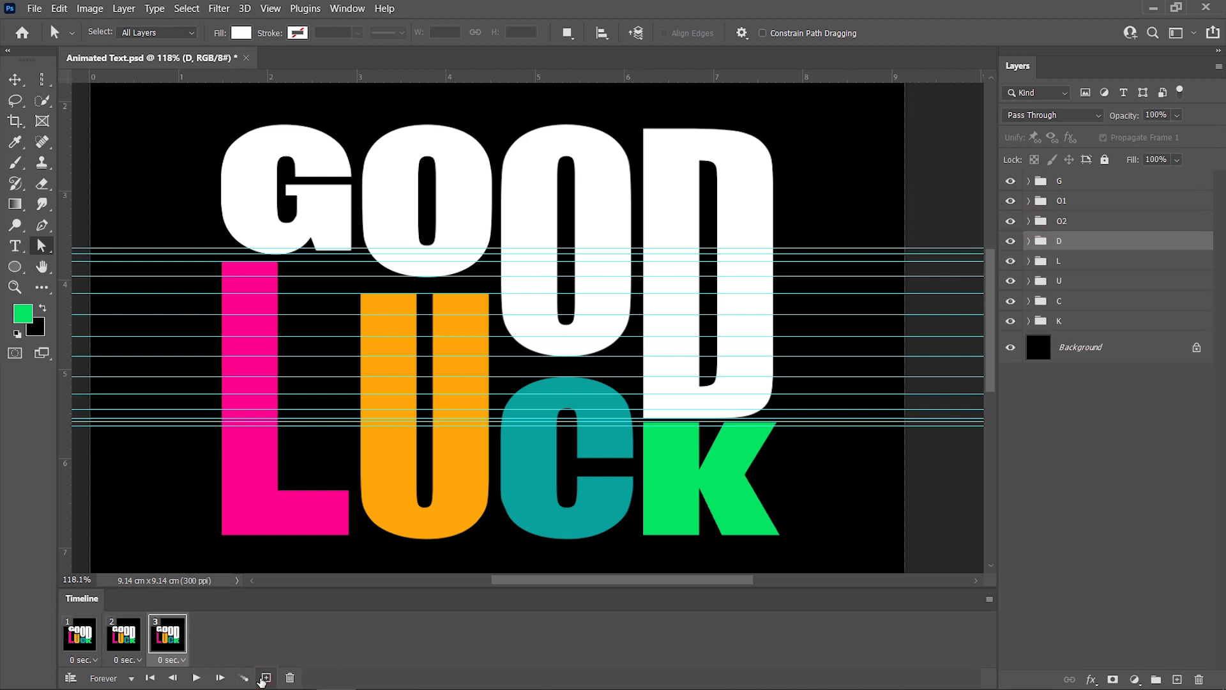
Change the G and first O to different stretched copies for the next frame.
{"action": "left_click", "coordinate": [1029, 182]}
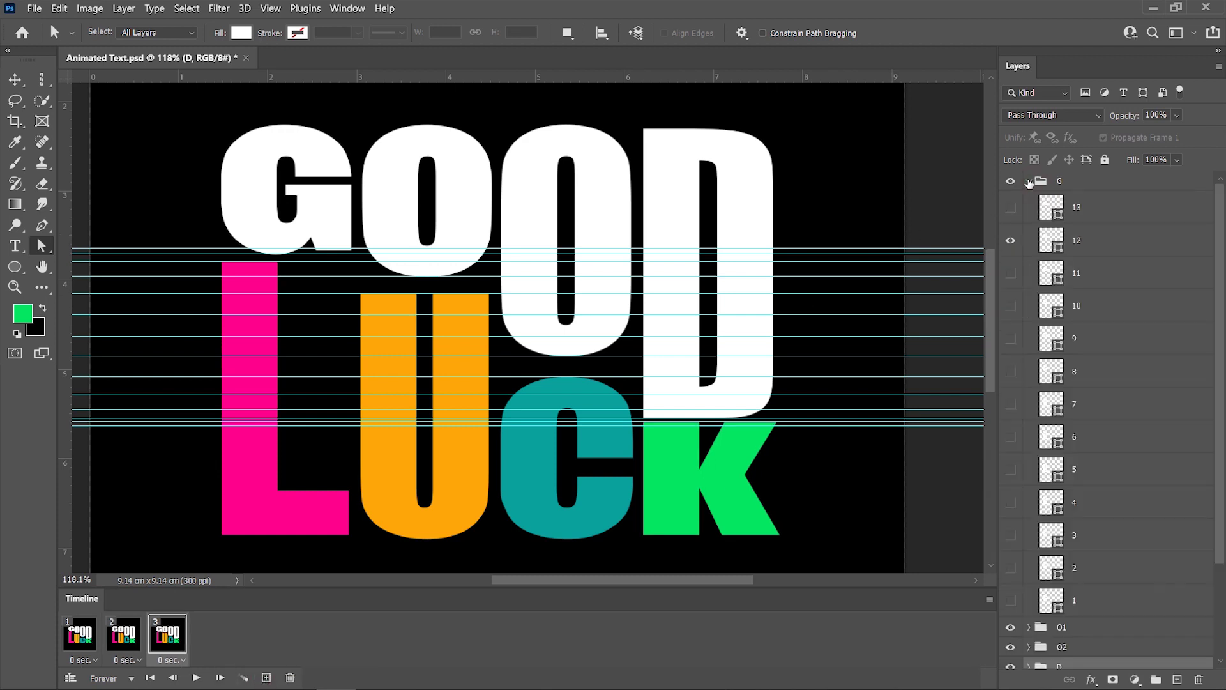
{"action": "left_click", "coordinate": [1011, 240]}
{"action": "left_click", "coordinate": [1029, 182]}
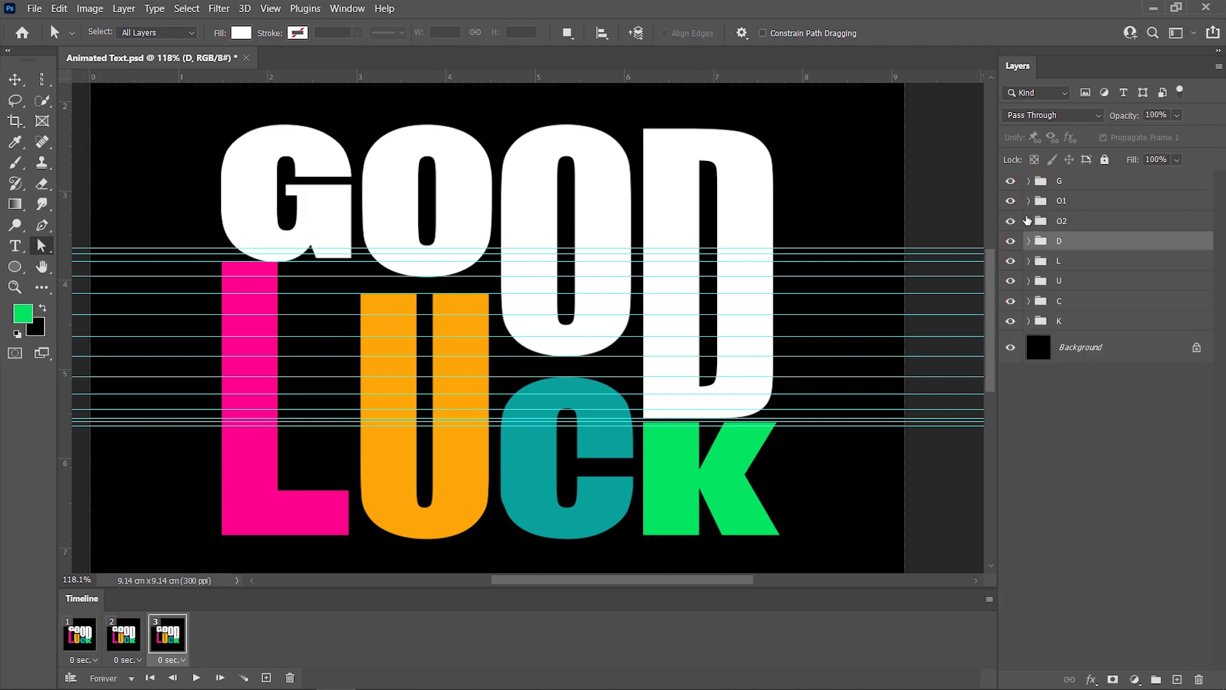
{"action": "left_click", "coordinate": [1010, 295]}
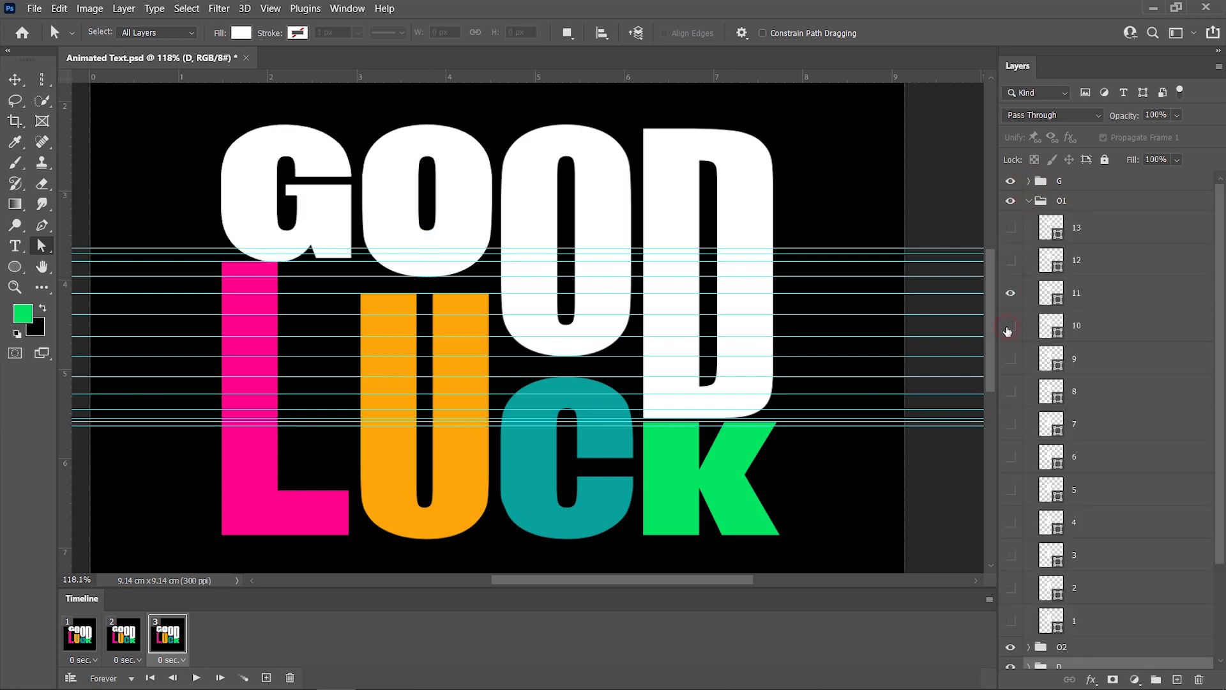
{"action": "left_click", "coordinate": [1009, 327]}
{"action": "left_click", "coordinate": [1029, 202]}
Show a shorter second-O copy and a different D copy.
{"action": "left_click", "coordinate": [1029, 221]}
{"action": "left_click", "coordinate": [1010, 641]}
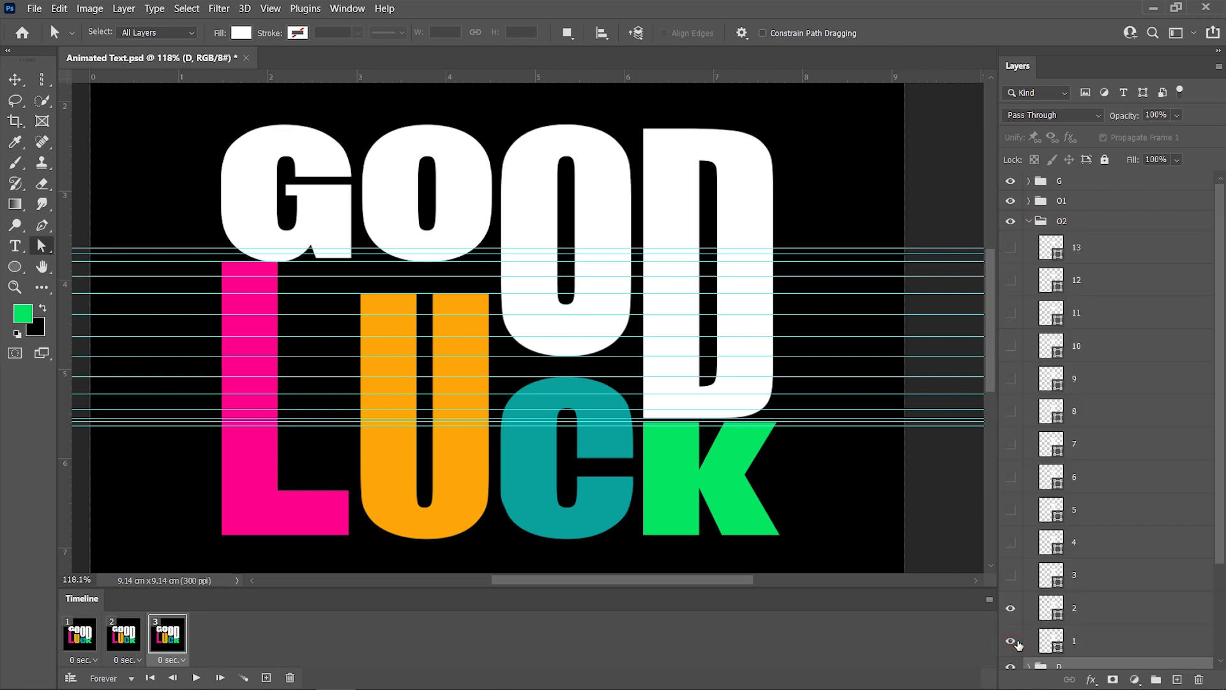
{"action": "left_click", "coordinate": [1010, 609]}
{"action": "left_click", "coordinate": [1029, 221]}
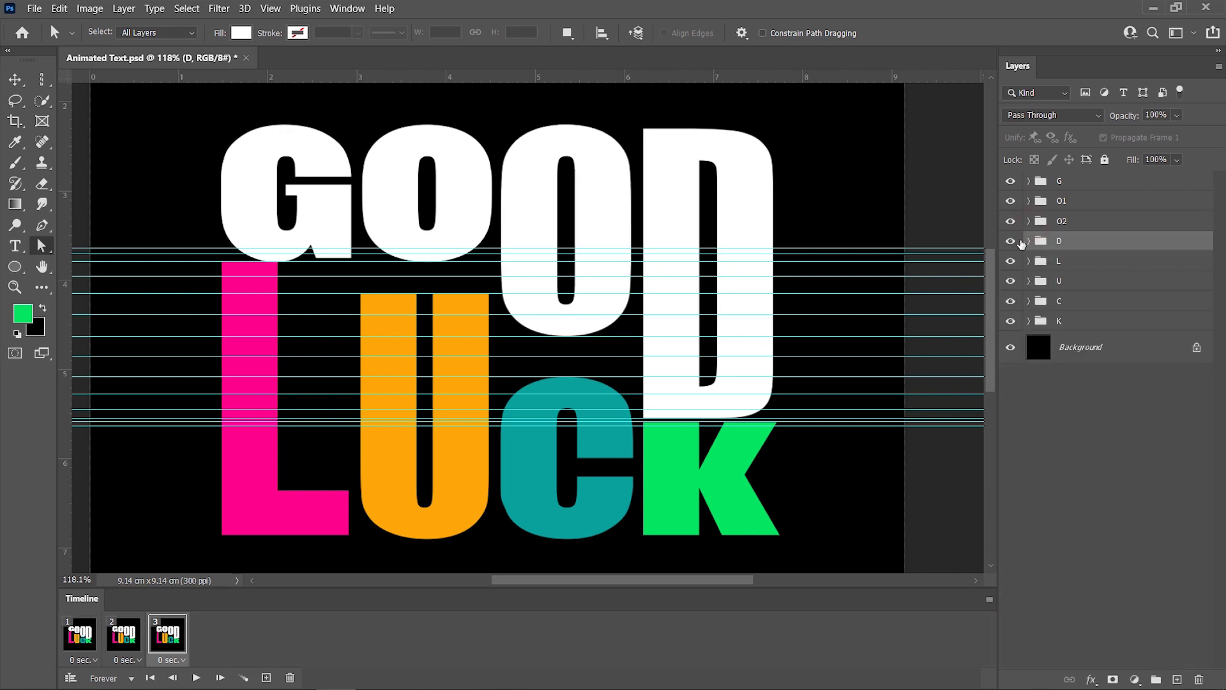
{"action": "left_click", "coordinate": [1010, 498]}
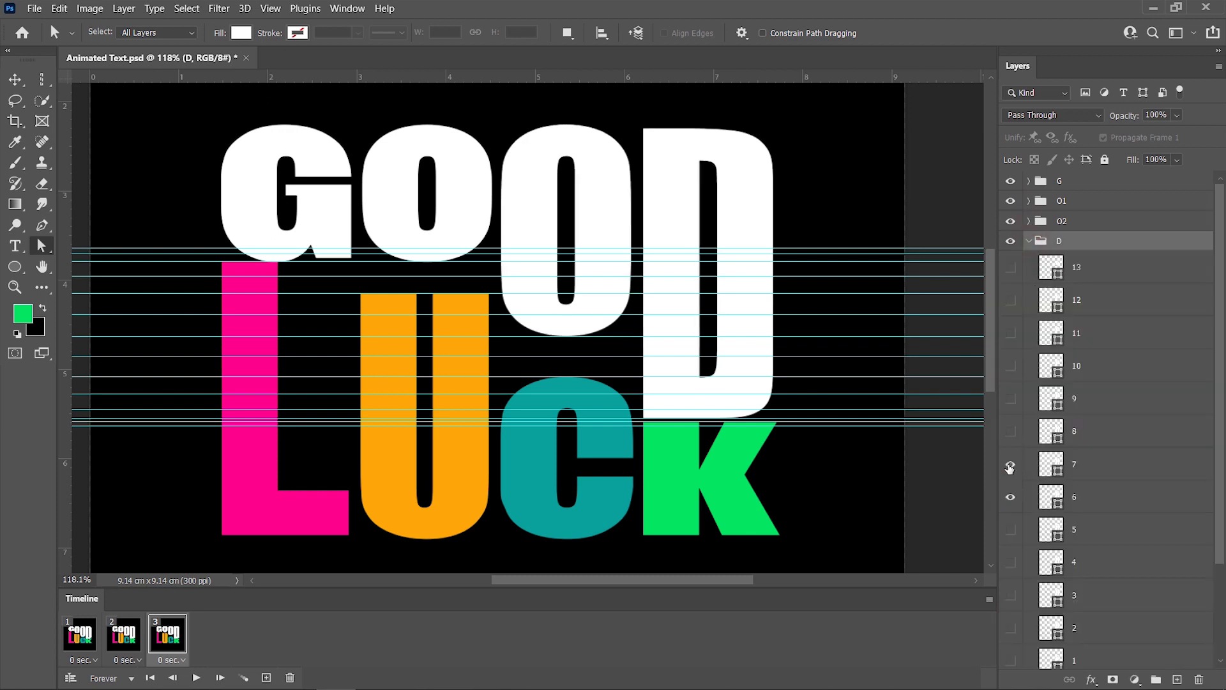
{"action": "left_click", "coordinate": [1010, 465]}
Replace the tall L with a shorter copy and show a taller U copy.
{"action": "left_click", "coordinate": [1029, 240]}
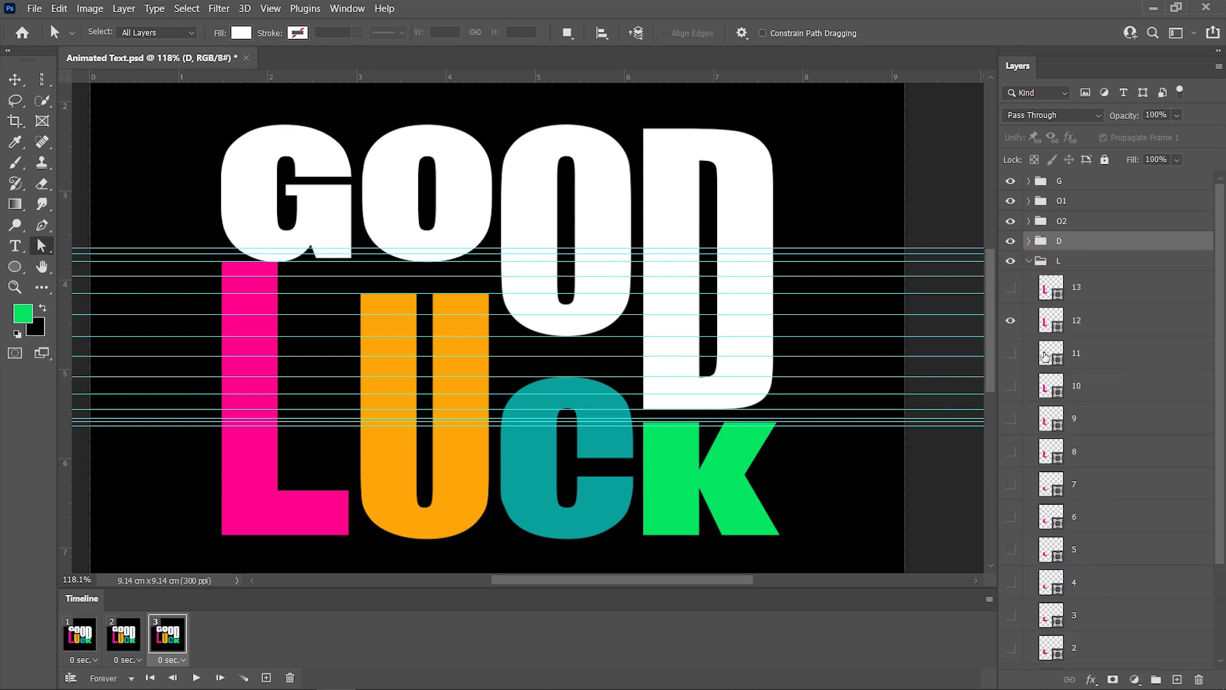
{"action": "left_click", "coordinate": [1012, 320]}
{"action": "left_click", "coordinate": [1026, 266]}
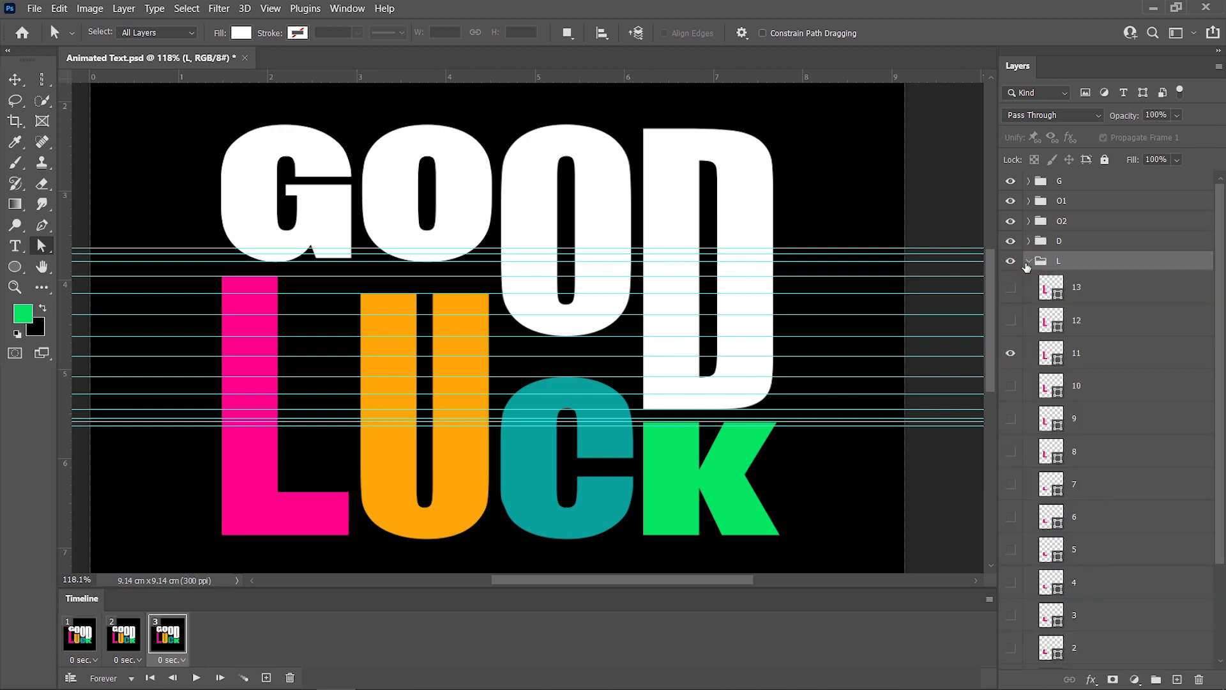
{"action": "left_click", "coordinate": [1029, 262]}
{"action": "left_click", "coordinate": [1028, 282]}
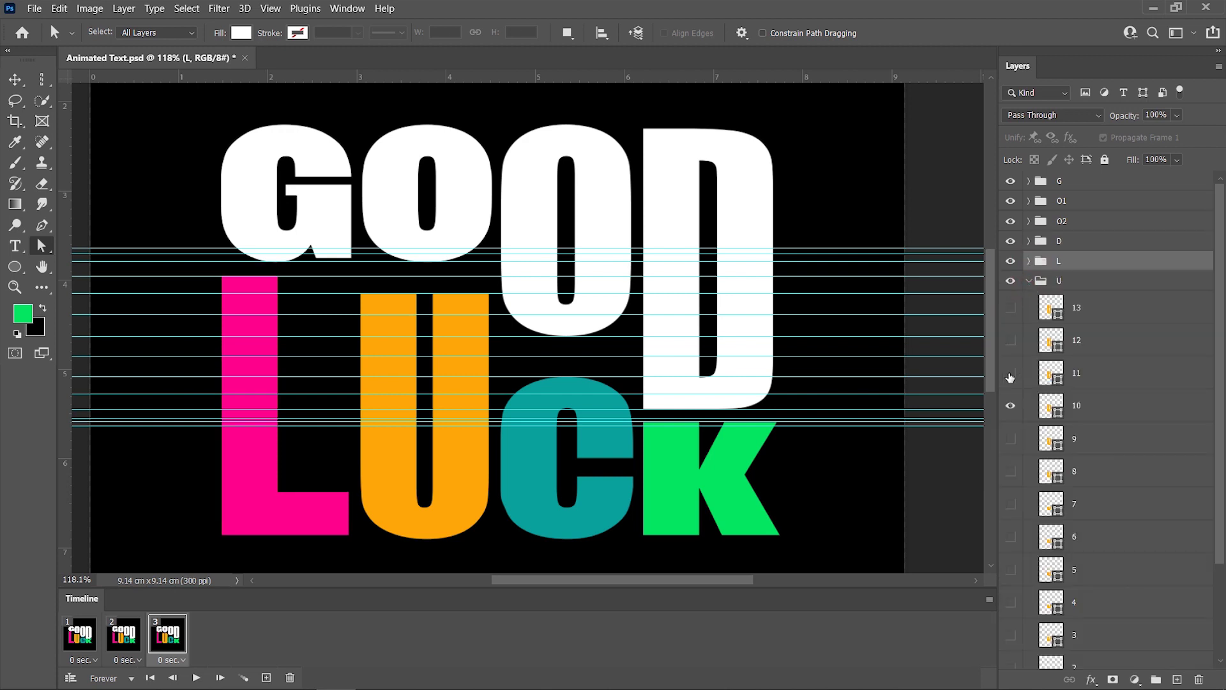
{"action": "left_click", "coordinate": [1010, 375]}
{"action": "left_click", "coordinate": [1028, 282]}
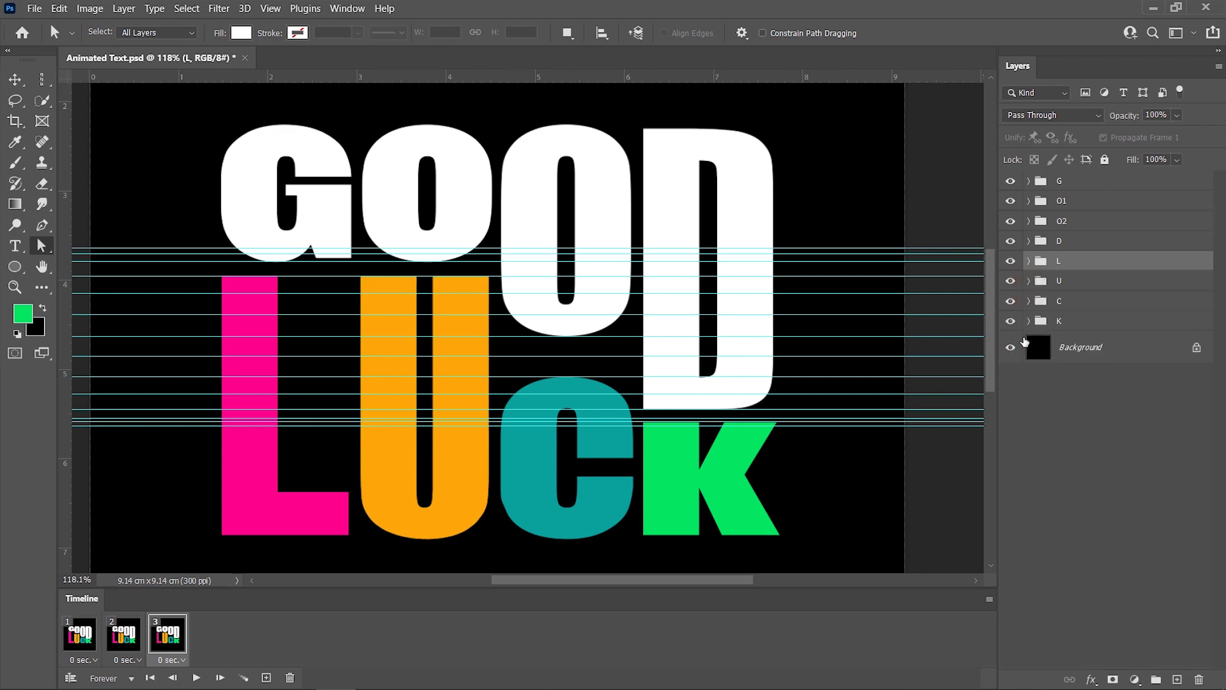
Switch the C to a taller copy and check the K letter's copies.
{"action": "left_click", "coordinate": [1029, 302]}
{"action": "scroll", "coordinate": [1029, 473], "scroll_direction": "down", "scroll_amount": 2}
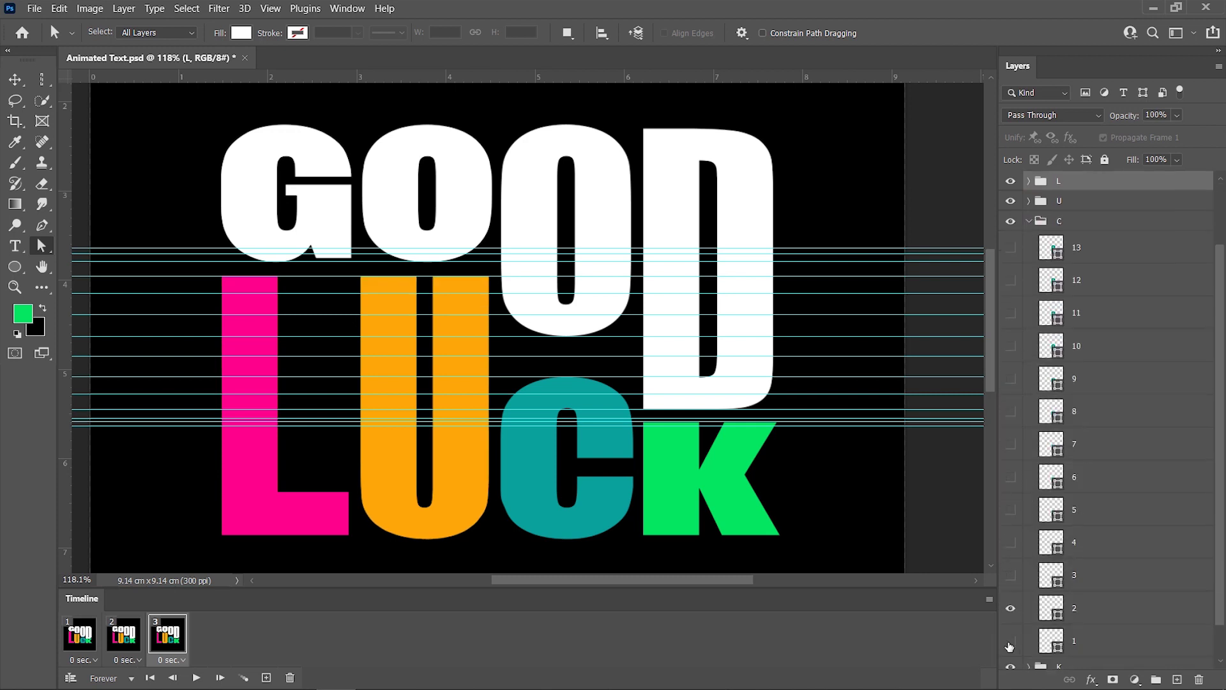
{"action": "left_click", "coordinate": [1010, 642]}
{"action": "left_click", "coordinate": [1011, 609]}
{"action": "left_click", "coordinate": [1029, 222]}
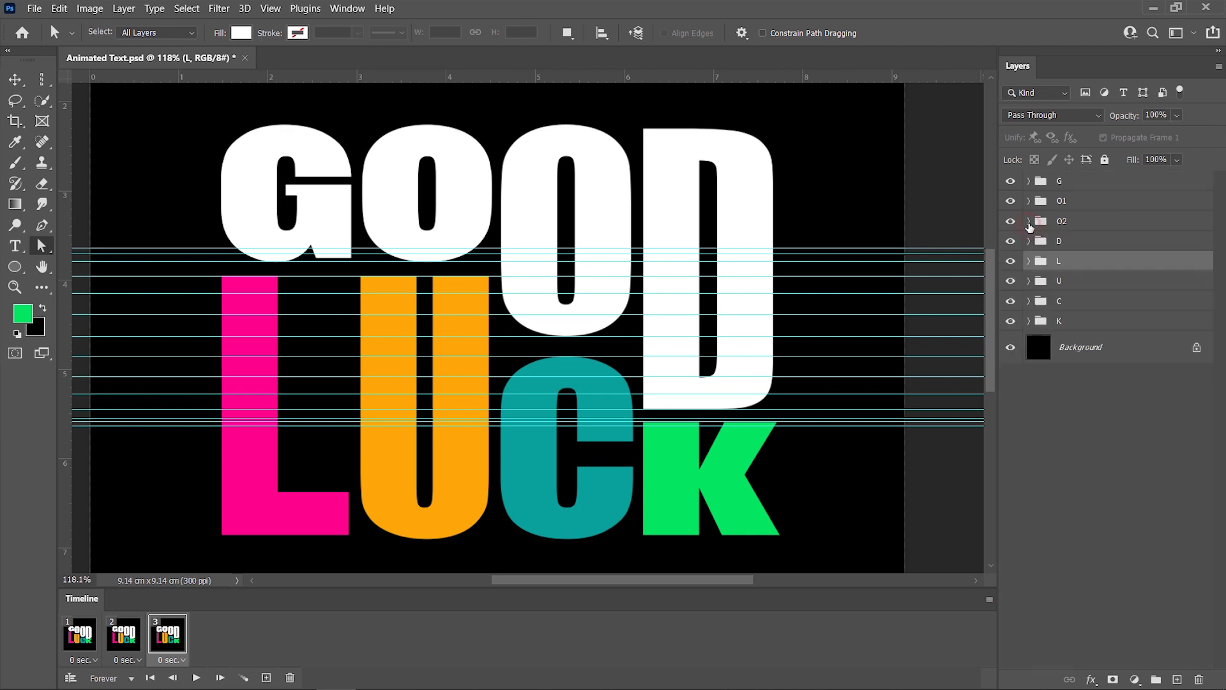
{"action": "left_click", "coordinate": [1029, 261]}
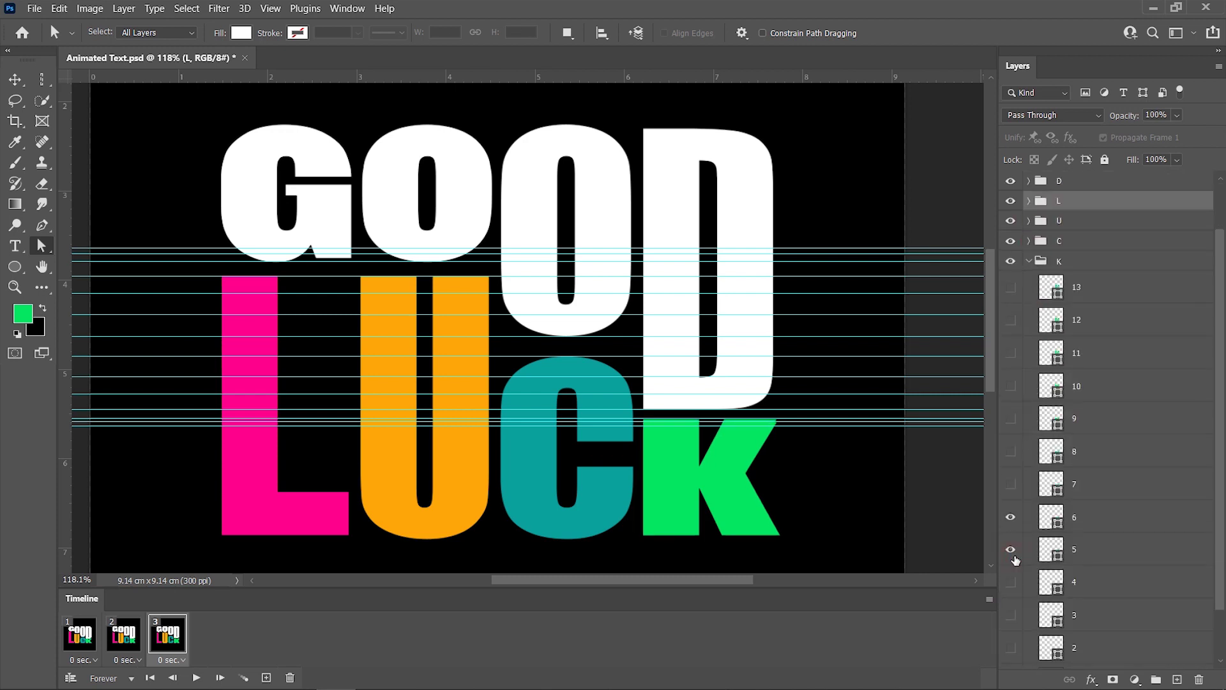
{"action": "left_click", "coordinate": [1029, 261]}
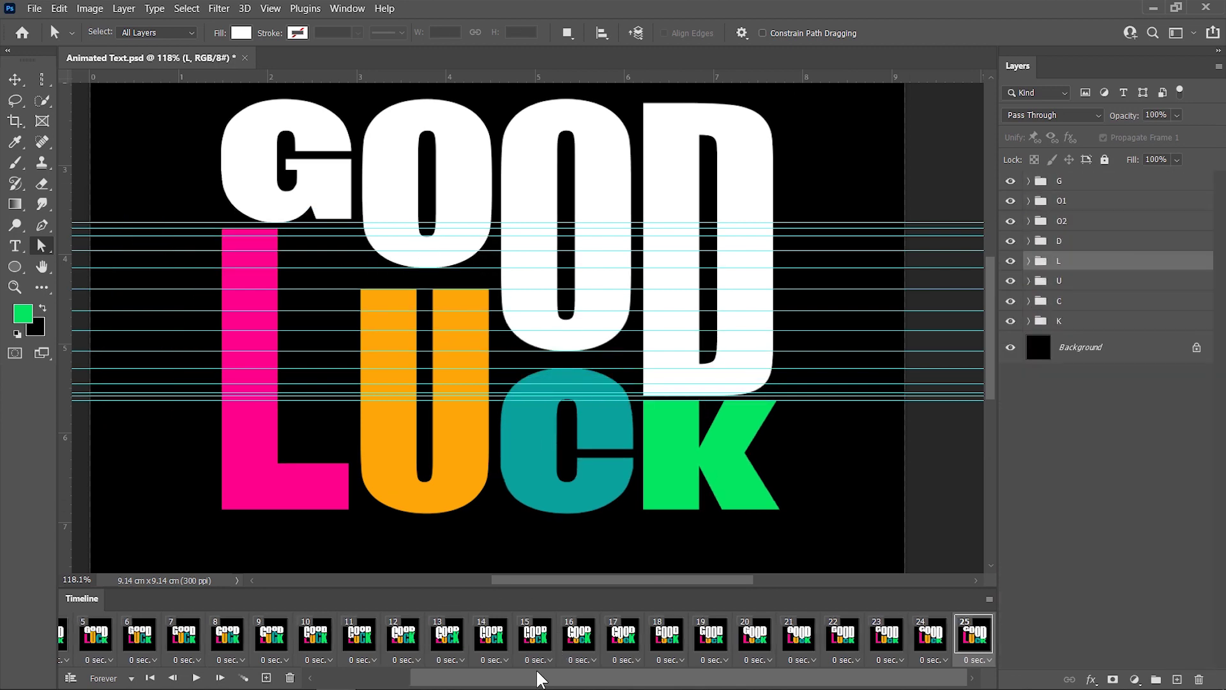
Give all animation frames a 0.08-second delay.
{"action": "left_click_drag", "start_coordinate": [540, 679], "coordinate": [362, 686]}
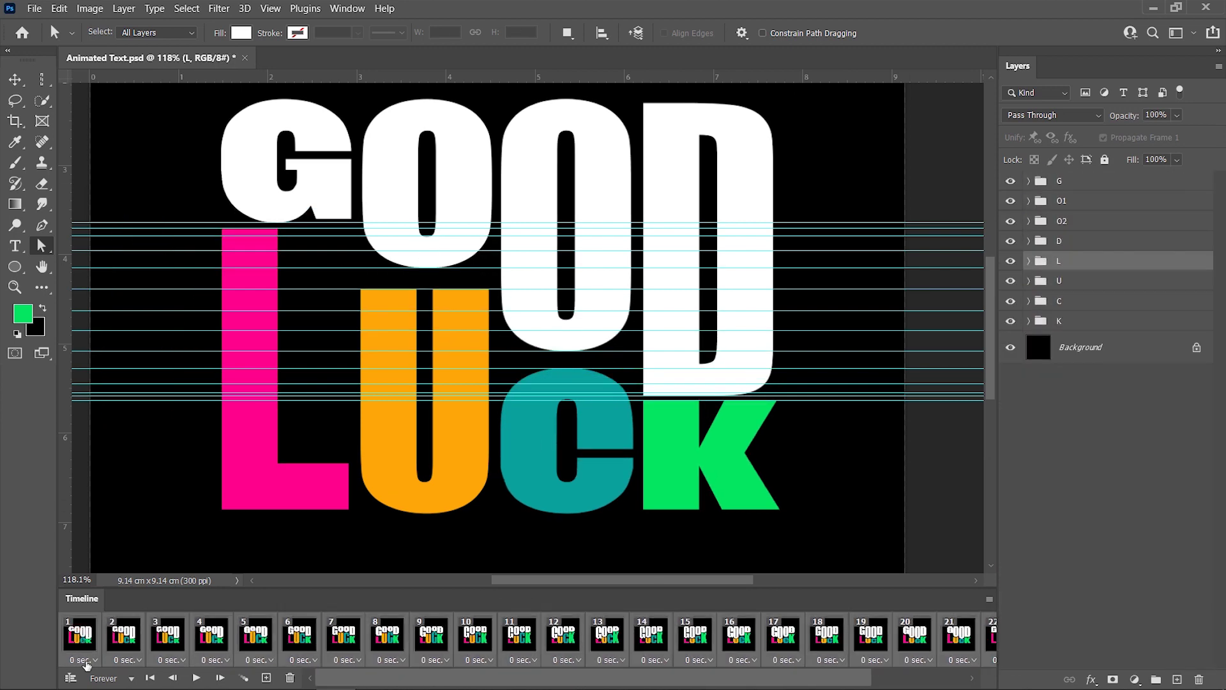
{"action": "left_click", "coordinate": [84, 660]}
{"action": "left_click", "coordinate": [102, 625]}
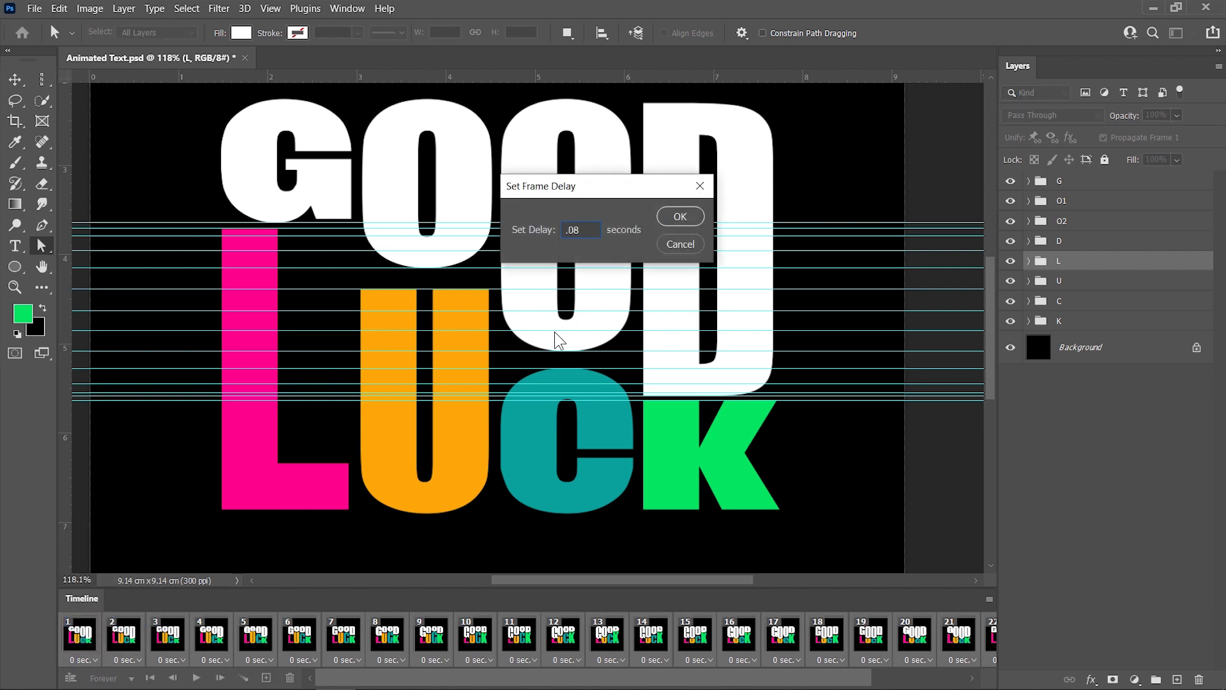
{"action": "left_click", "coordinate": [679, 216]}
Fit the canvas in view, clear all guides, and preview the animation playback.
{"action": "key", "text": "ctrl+0"}
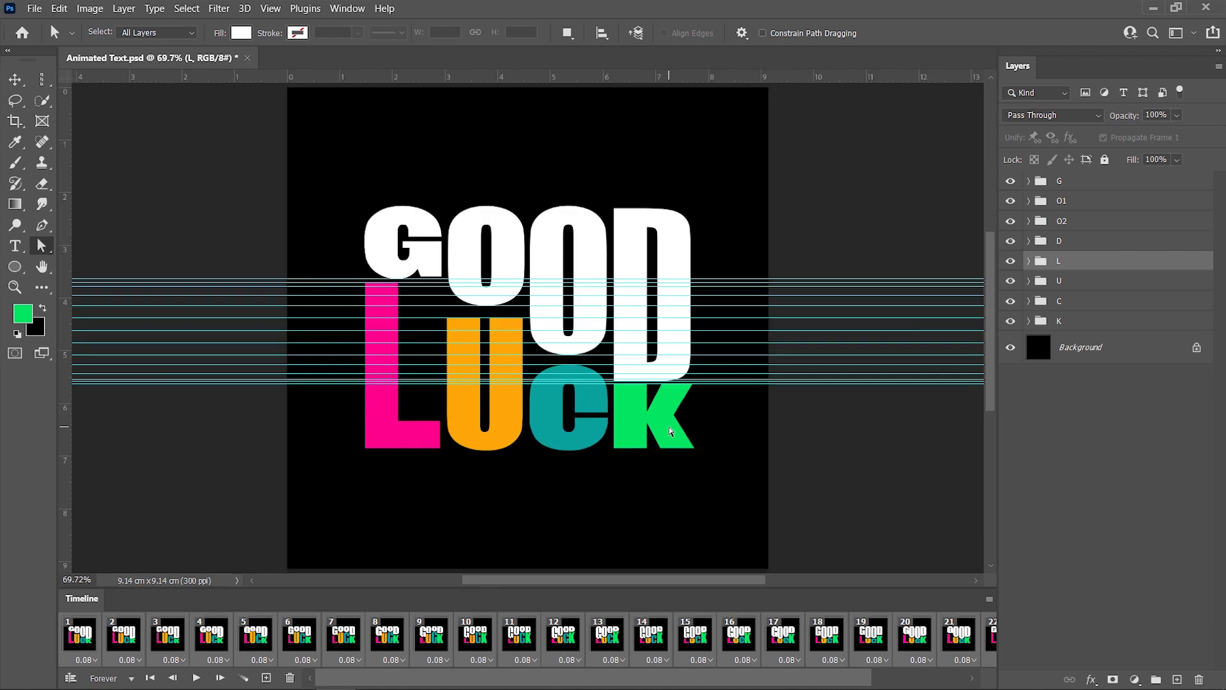
{"action": "left_click", "coordinate": [271, 9]}
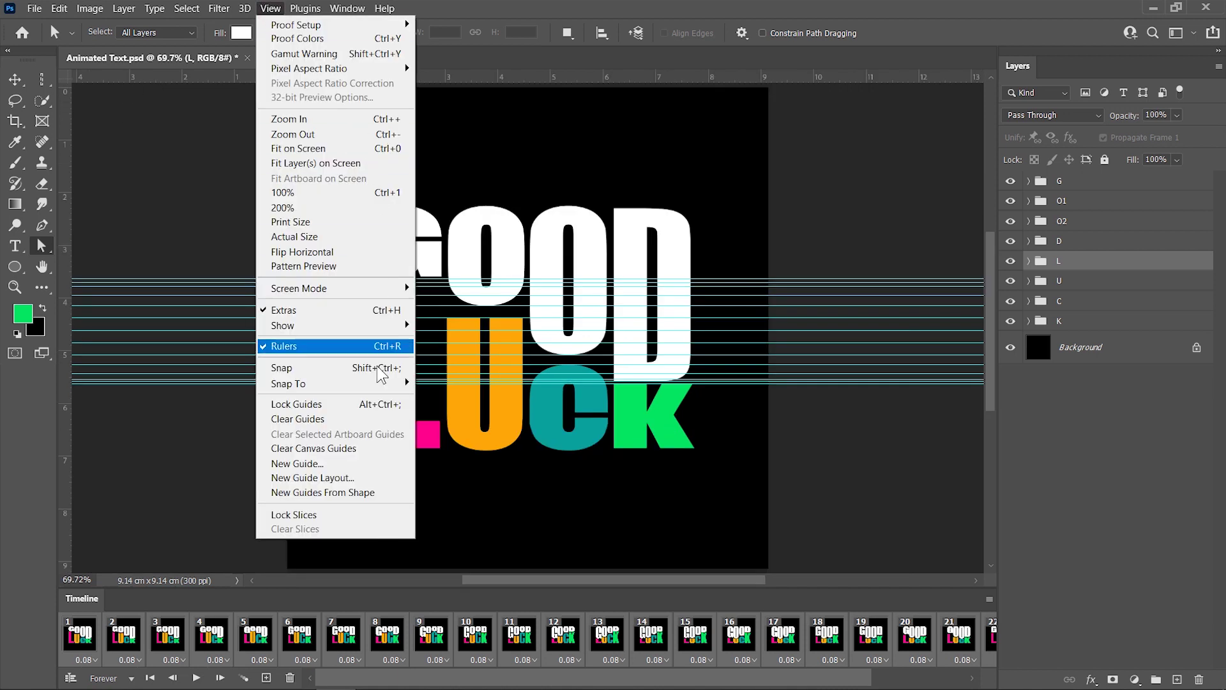
{"action": "left_click", "coordinate": [362, 418]}
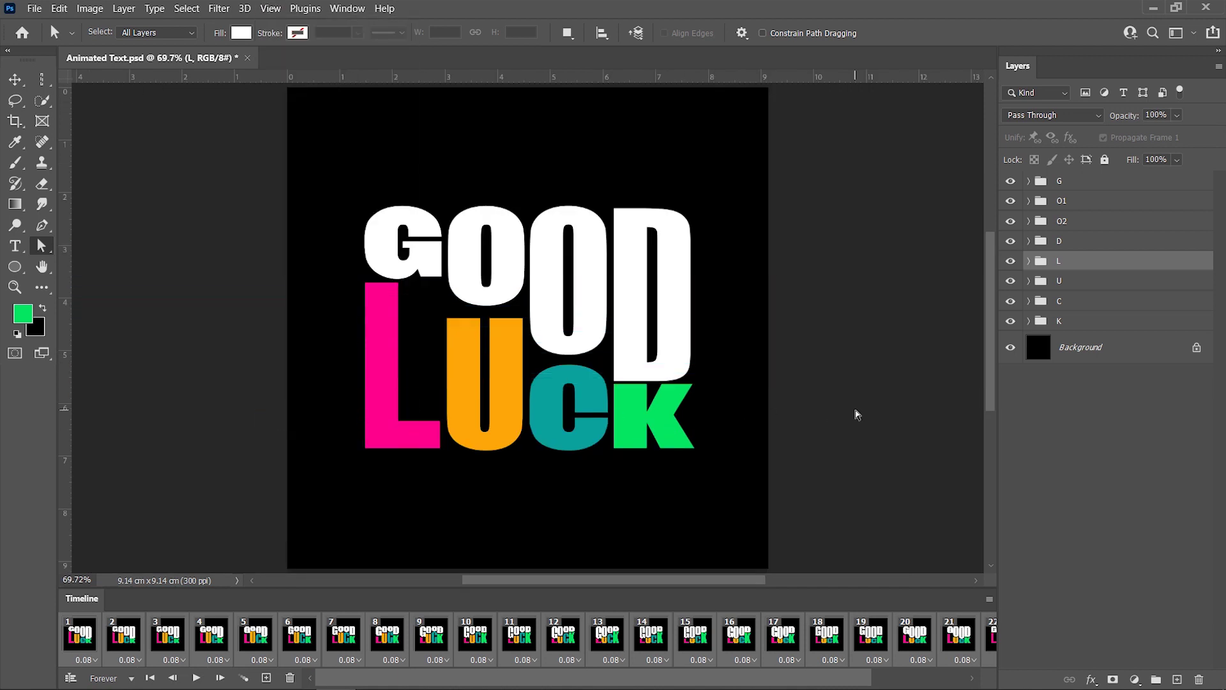
{"action": "key", "text": "space"}
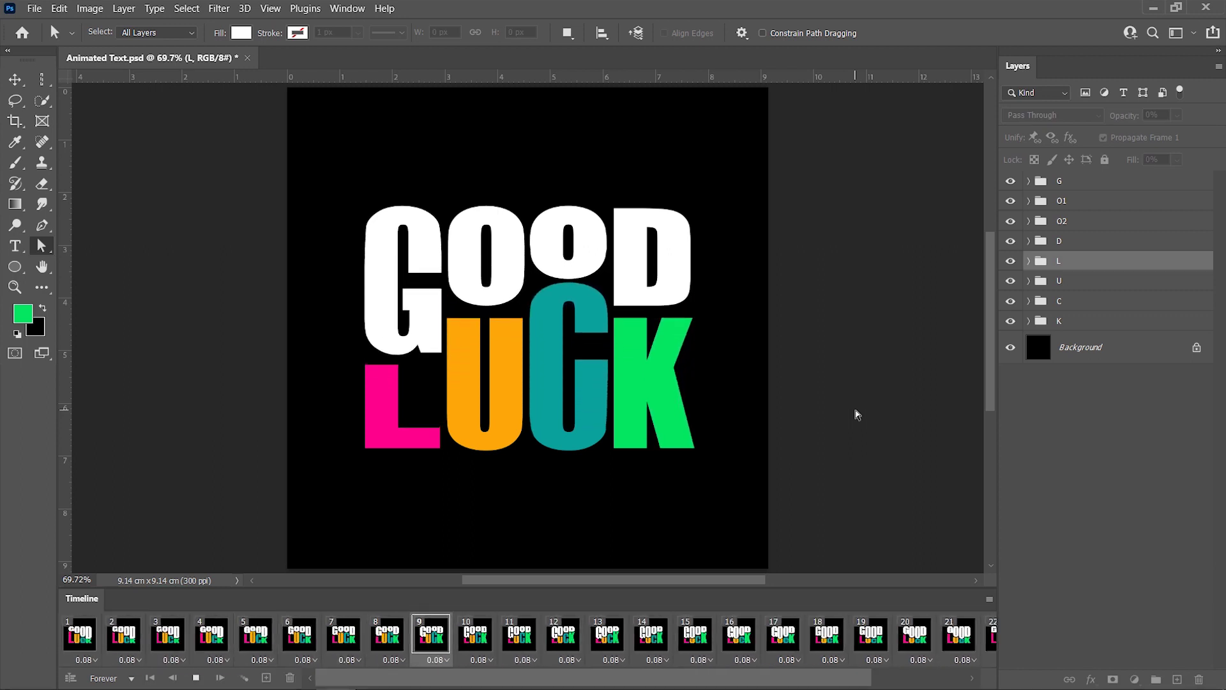
{"action": "key", "text": "space"}
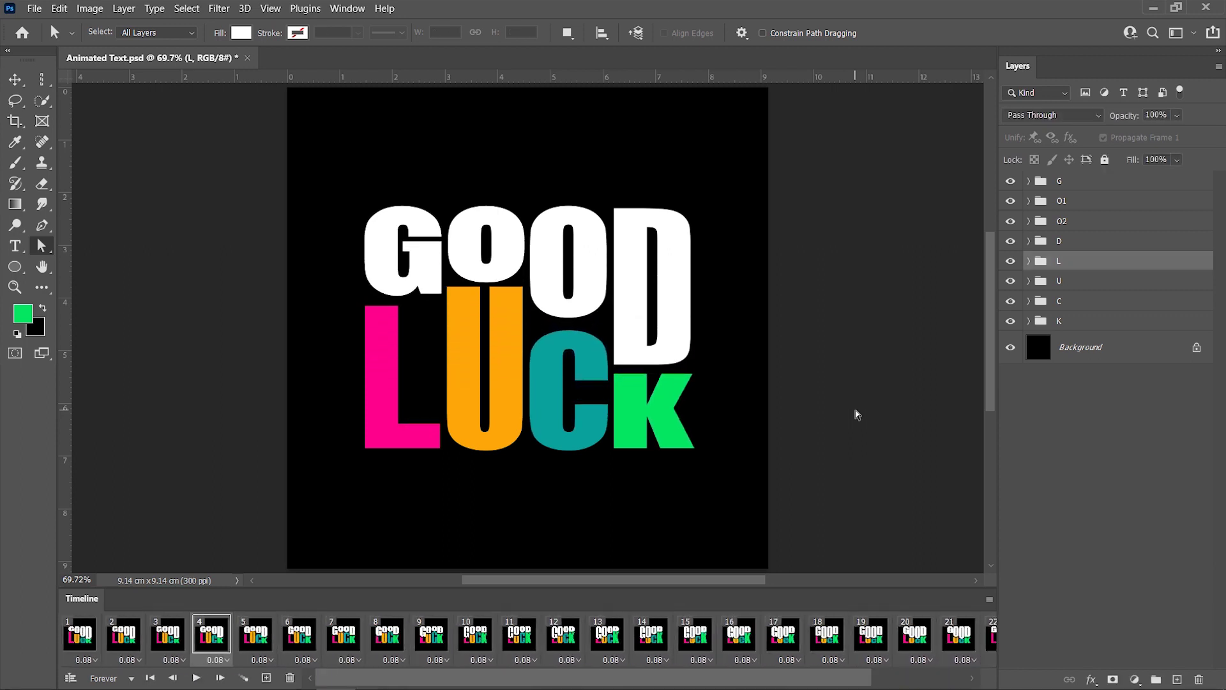
{"action": "left_click", "coordinate": [34, 8]}
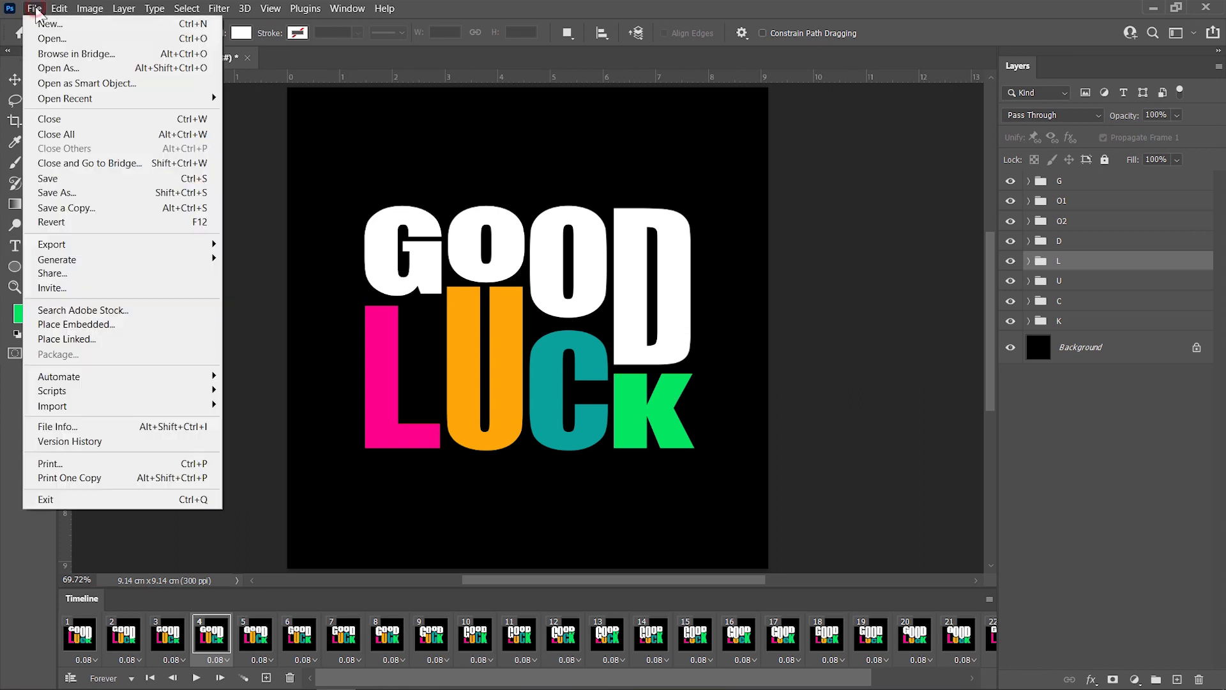
{"action": "mouse_move", "coordinate": [96, 244]}
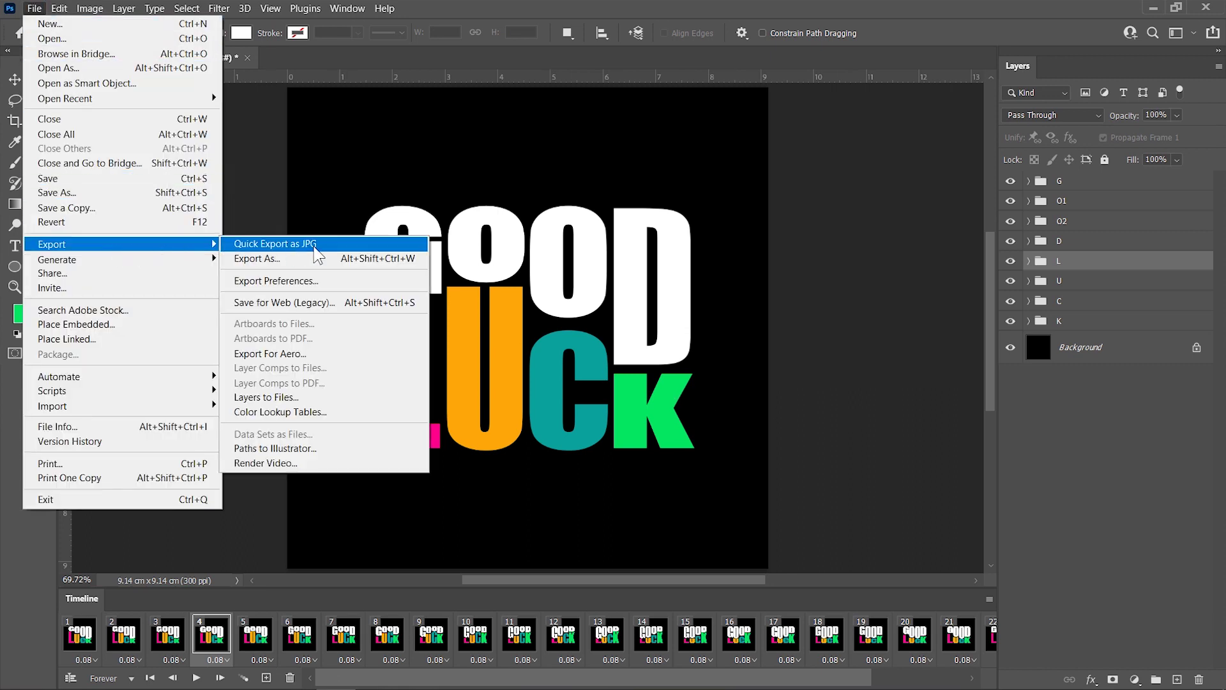
Open Save for Web (Legacy) and set the export format to GIF.
{"action": "left_click", "coordinate": [379, 302]}
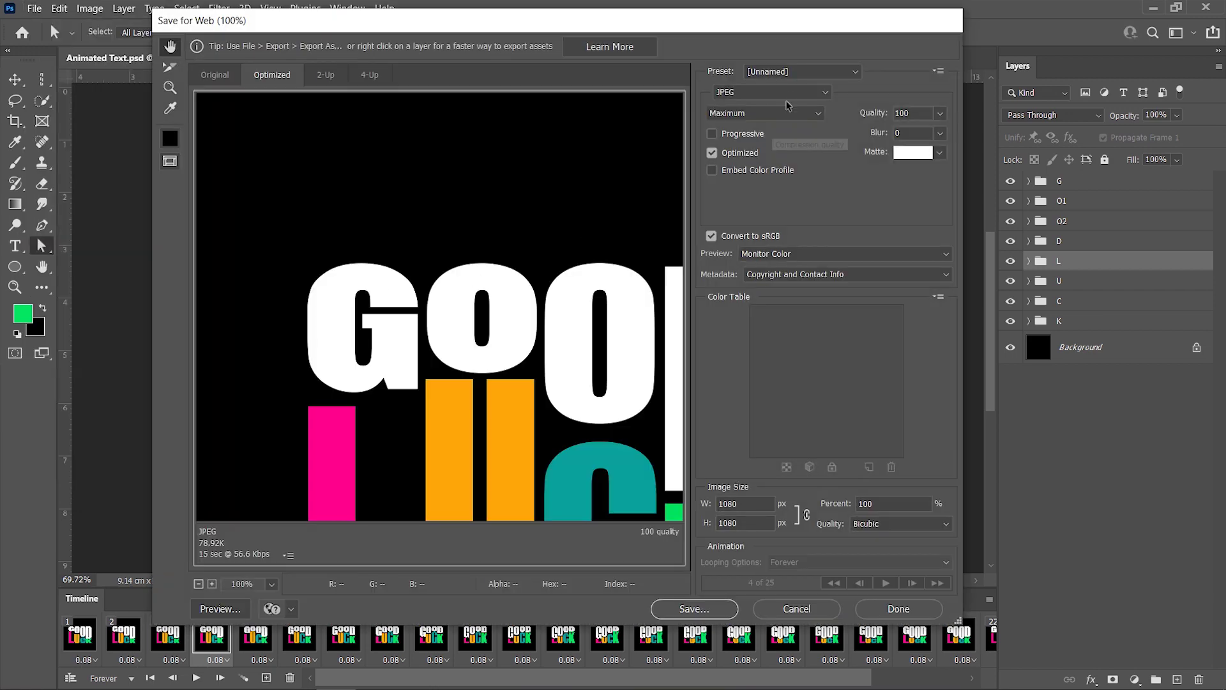
{"action": "left_click", "coordinate": [793, 93]}
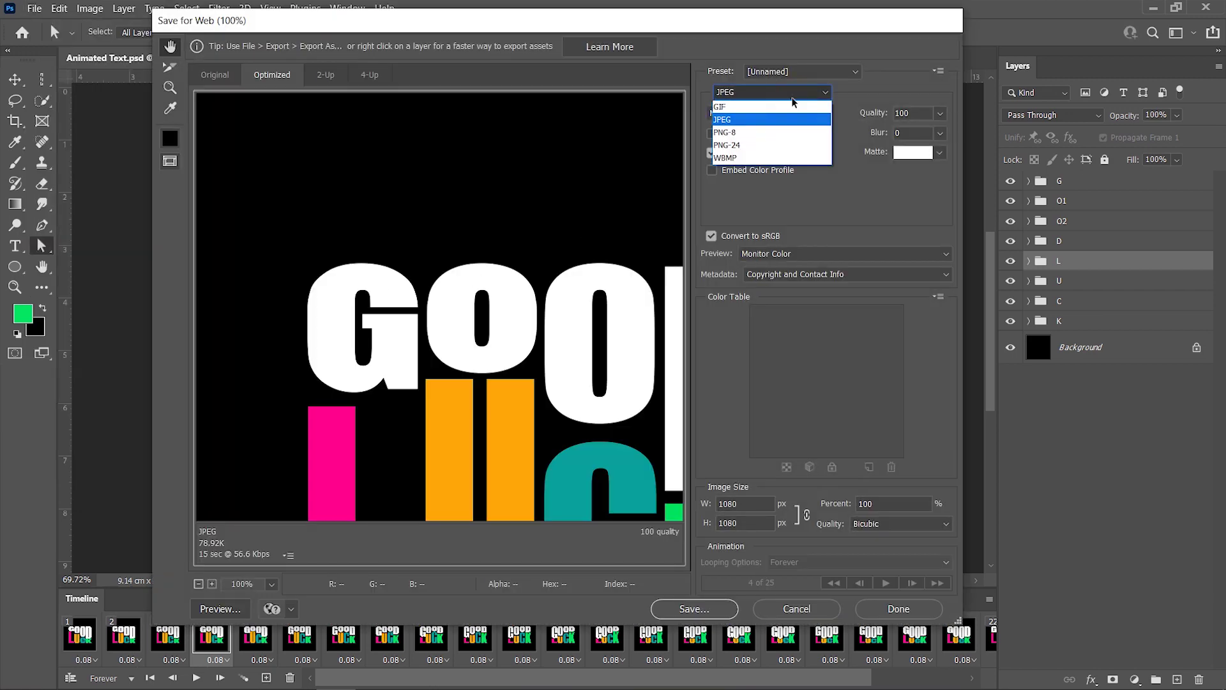
{"action": "left_click", "coordinate": [786, 107]}
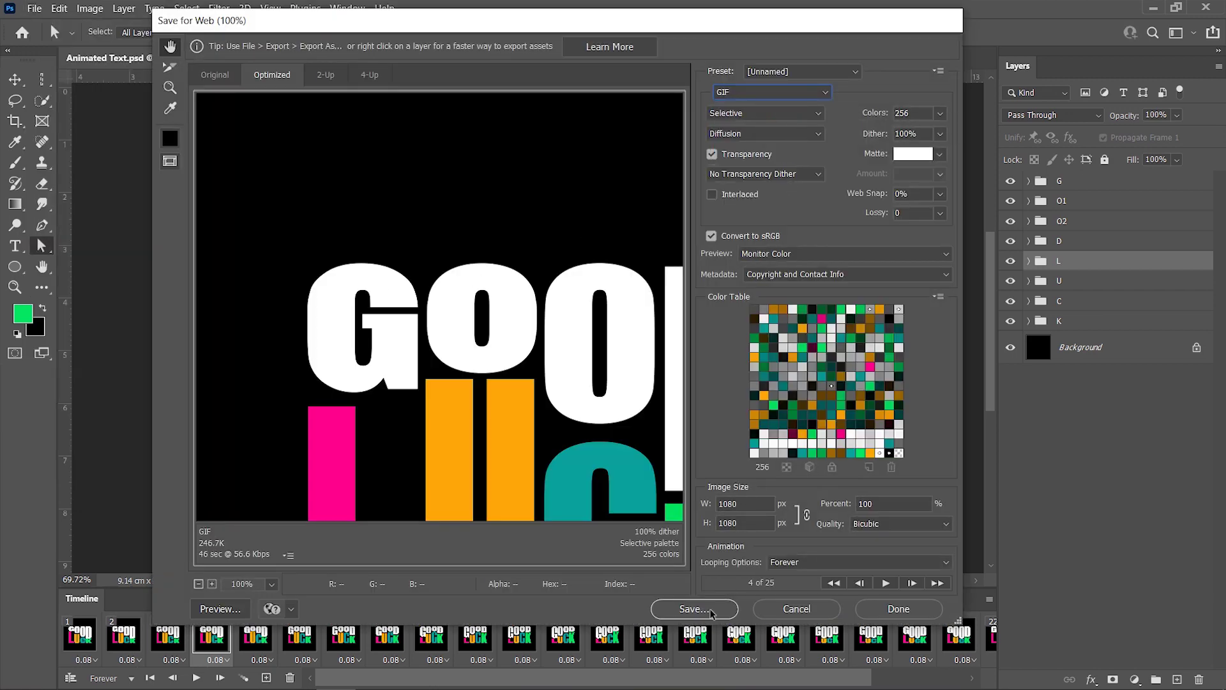